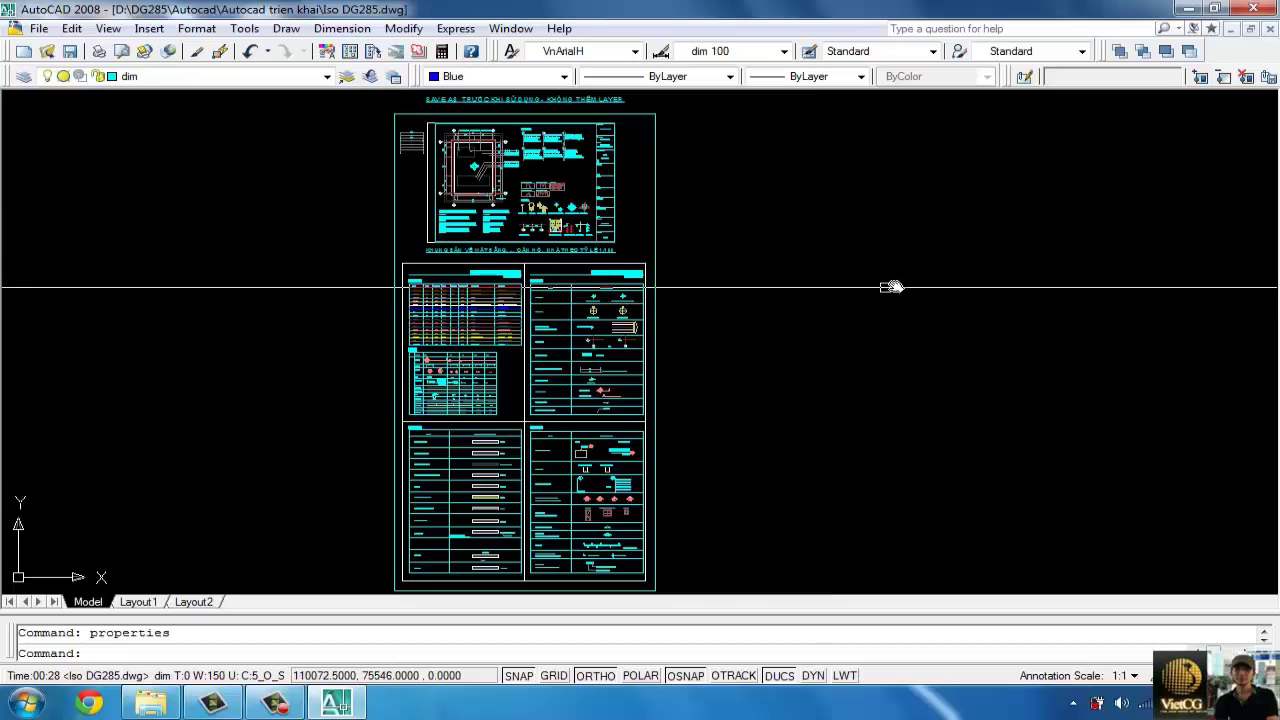
- Pan the Iso DG285 standards sheet left so it sits in the drawing area
middle_click_drag(891, 287, 726, 307)
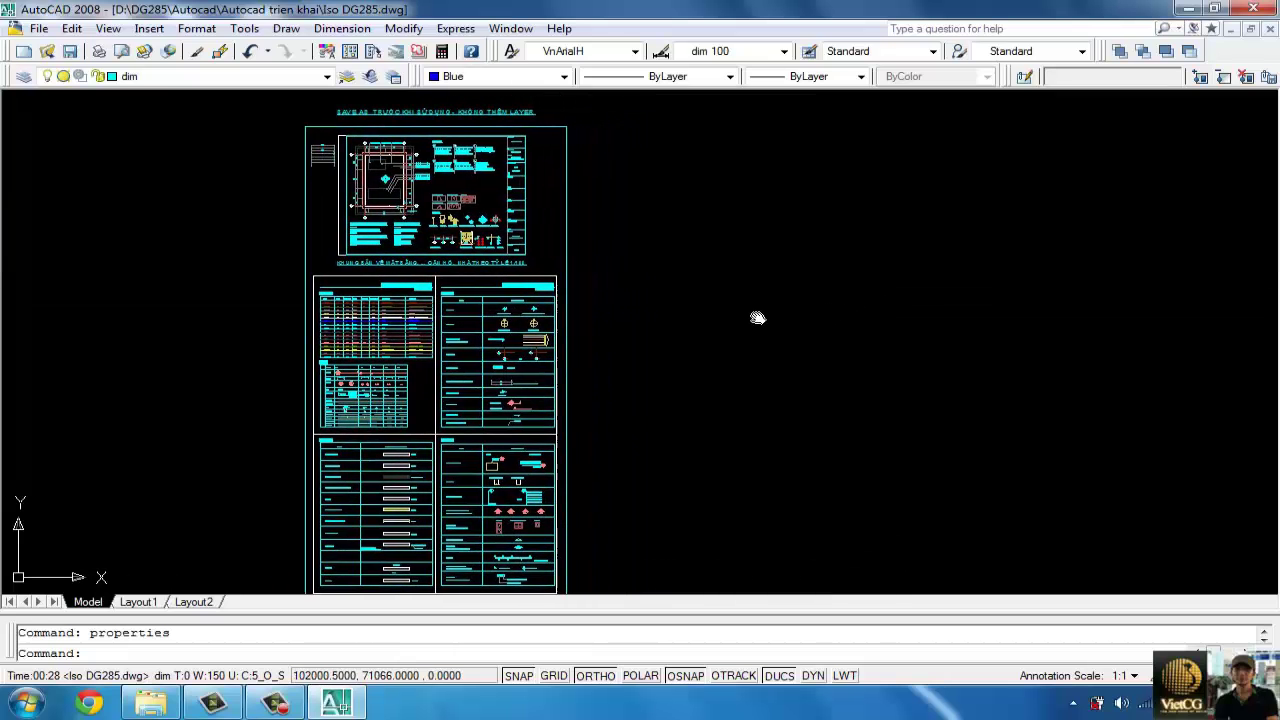
scroll(726, 307, "down", 5)
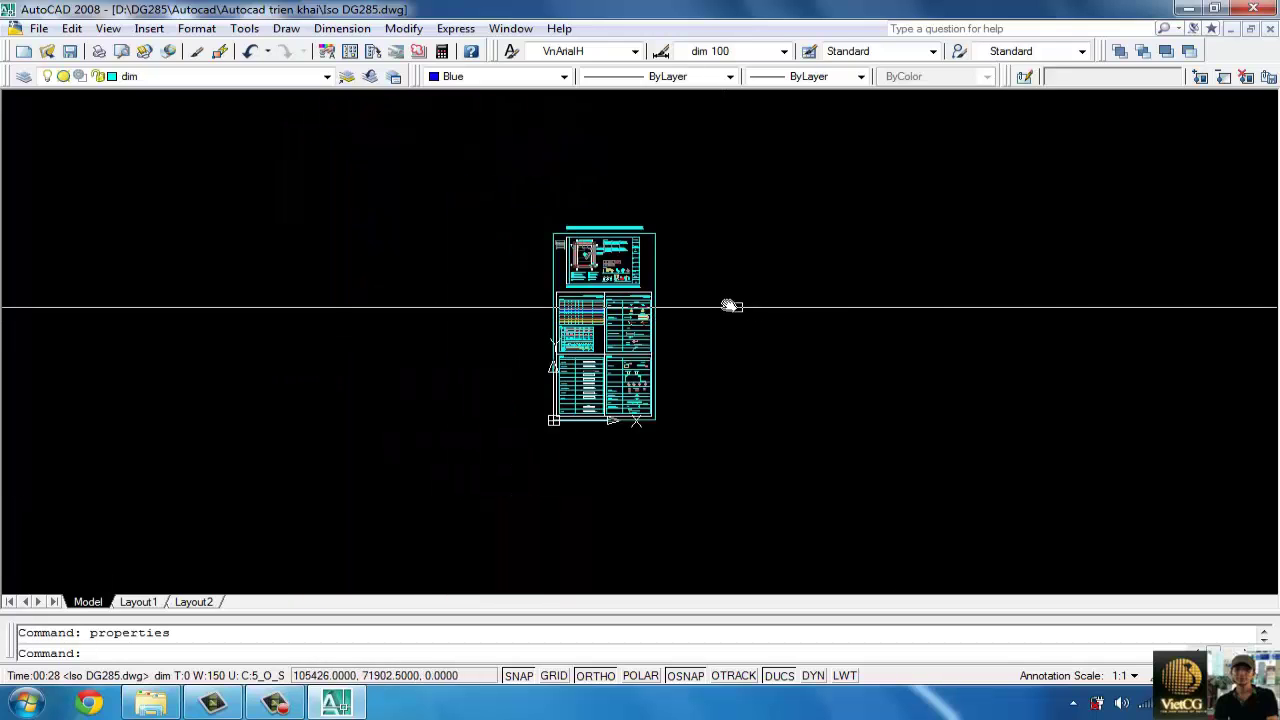
scroll(729, 306, "up", 4)
middle_click_drag(771, 309, 538, 338)
scroll(538, 338, "up", 3)
middle_click_drag(449, 323, 669, 289)
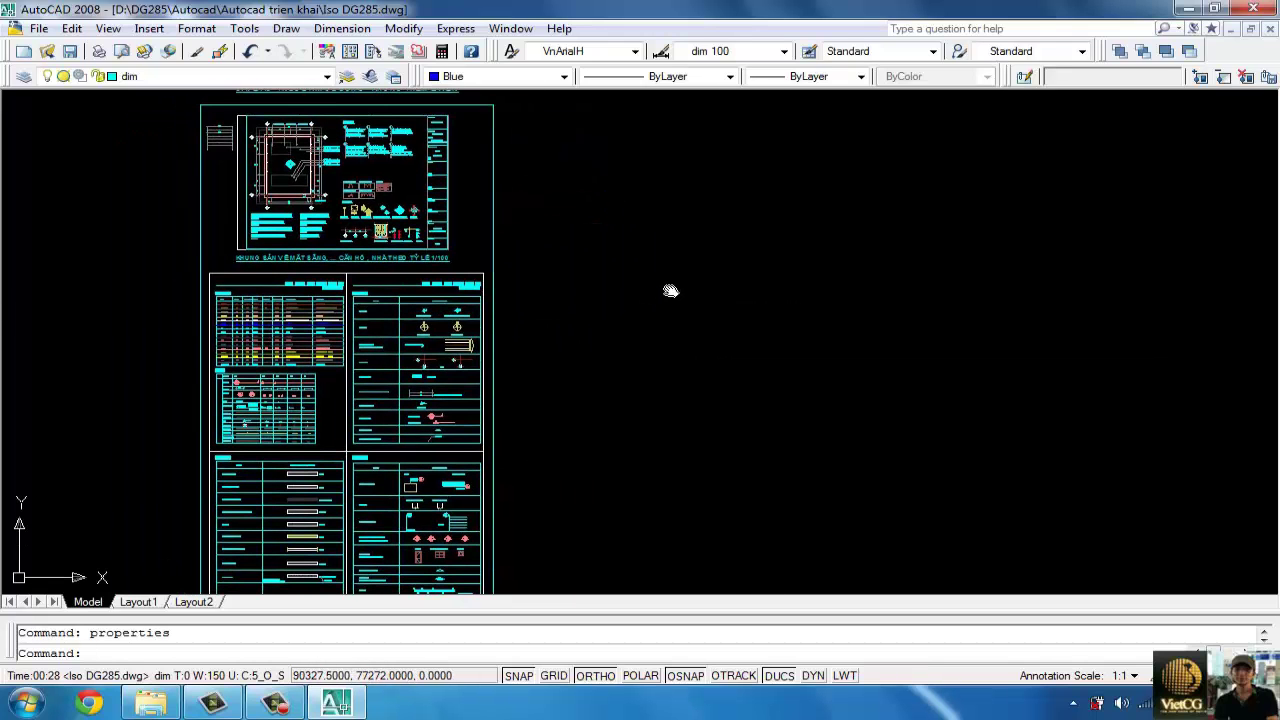
middle_click_drag(538, 296, 642, 277)
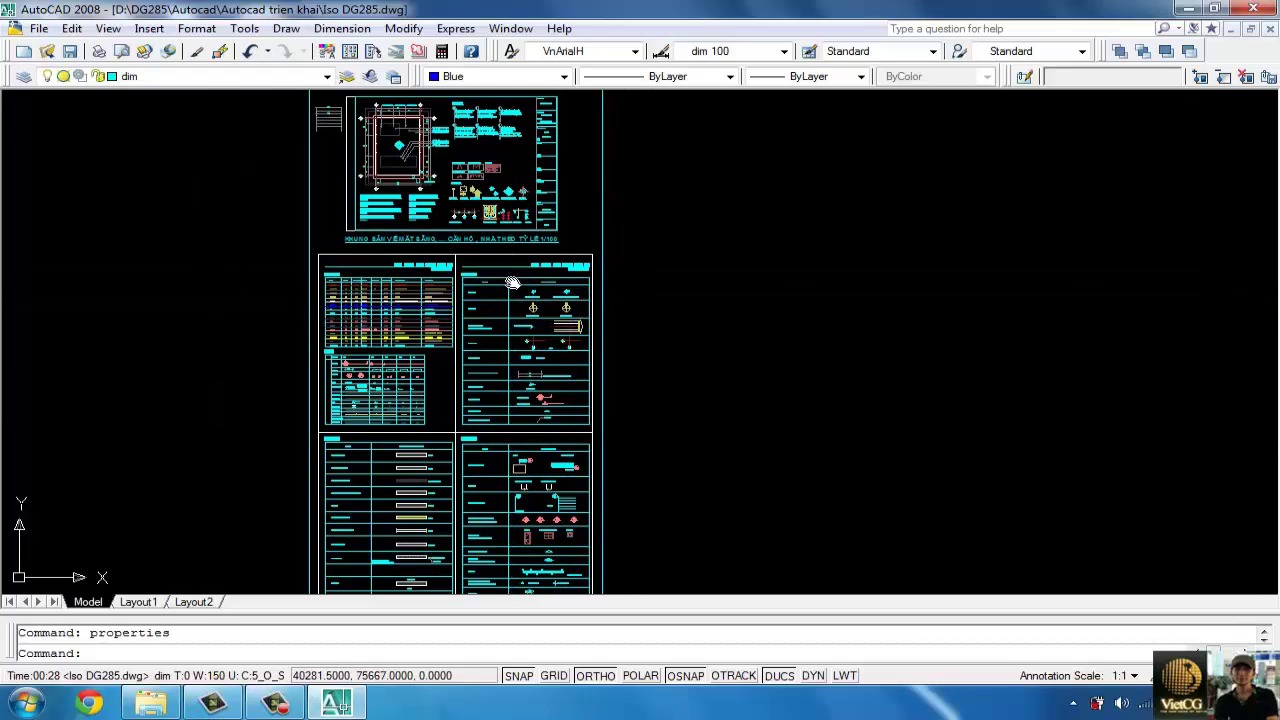
middle_click_drag(508, 300, 534, 281)
scroll(540, 282, "down", 4)
scroll(600, 284, "up", 2)
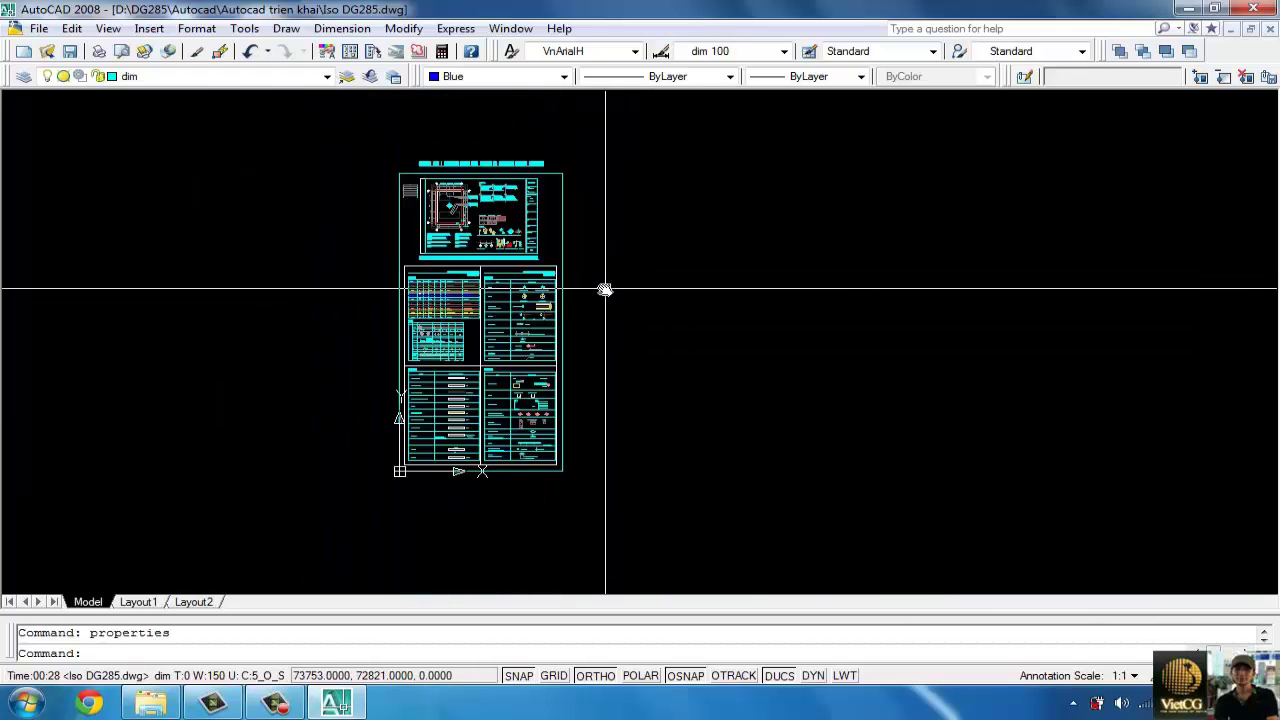
scroll(605, 284, "up", 2)
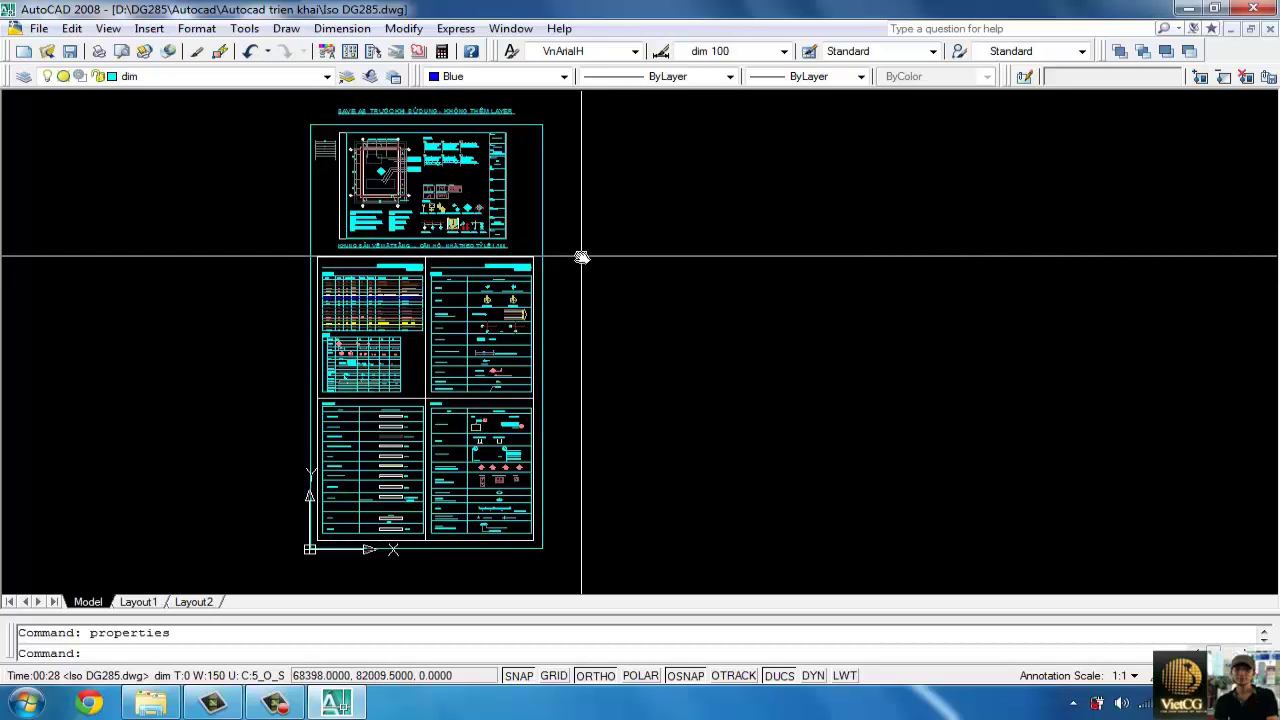
- Zoom in on the LAYER table of the Iso DG285 standards sheet
scroll(455, 190, "up", 2)
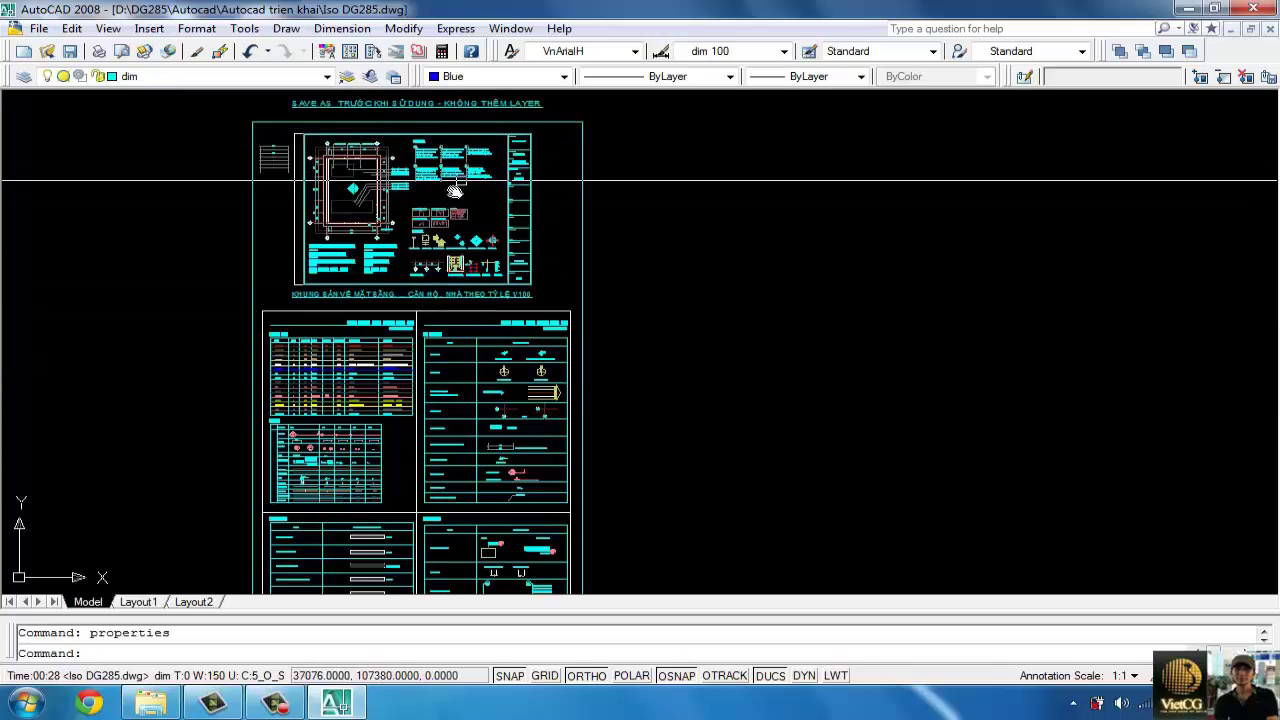
scroll(602, 250, "up", 1)
scroll(602, 250, "up", 1)
scroll(602, 250, "up", 1)
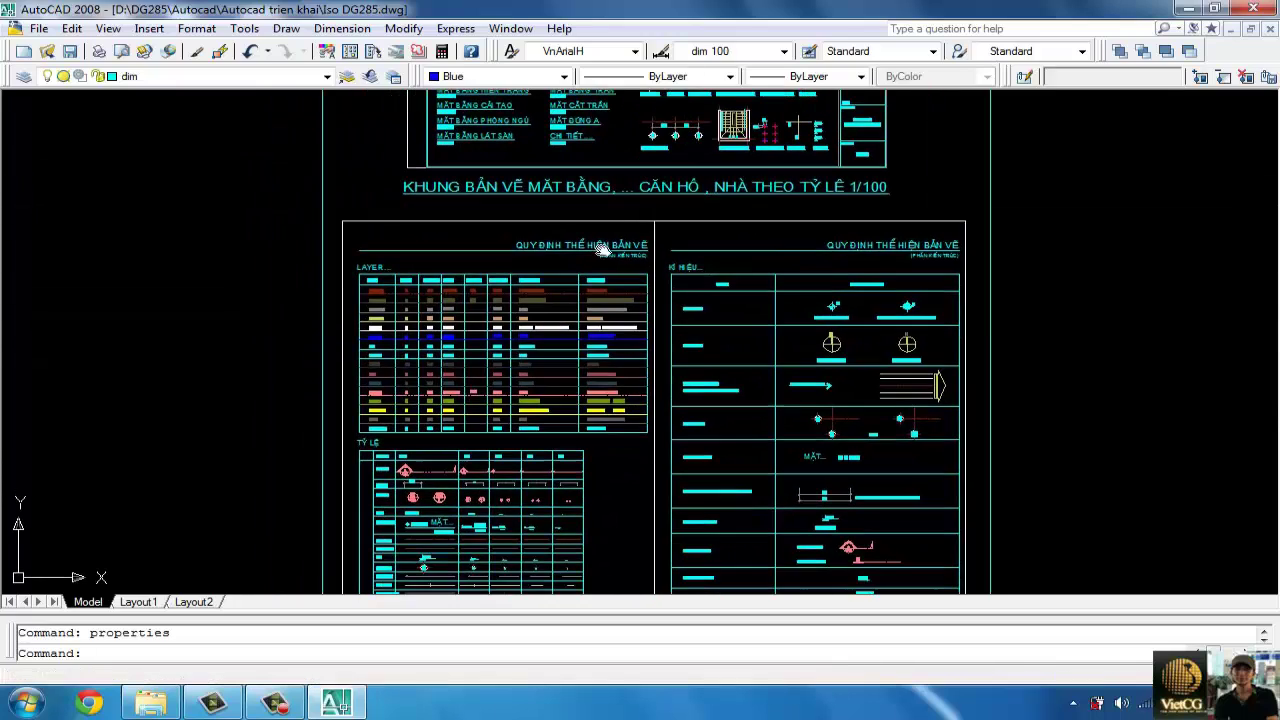
scroll(500, 337, "up", 1)
scroll(494, 391, "up", 1)
middle_click_drag(494, 391, 523, 337)
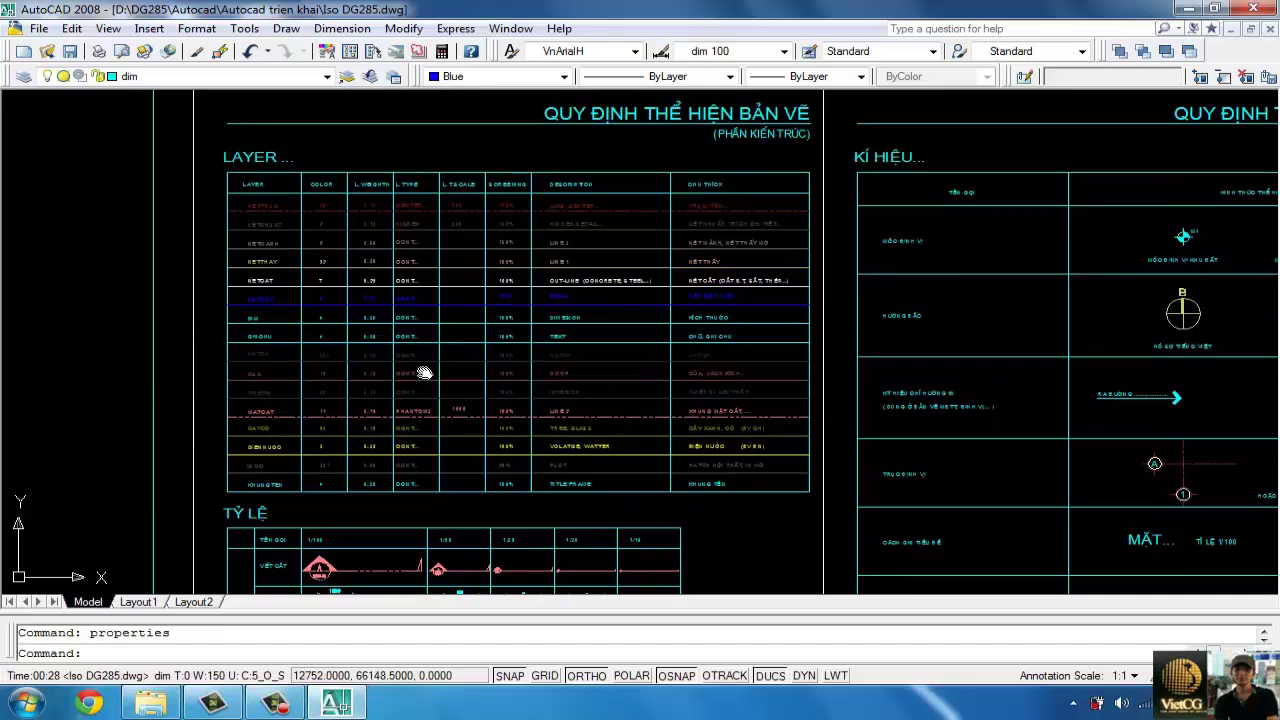
scroll(266, 223, "up", 1)
scroll(421, 198, "down", 1)
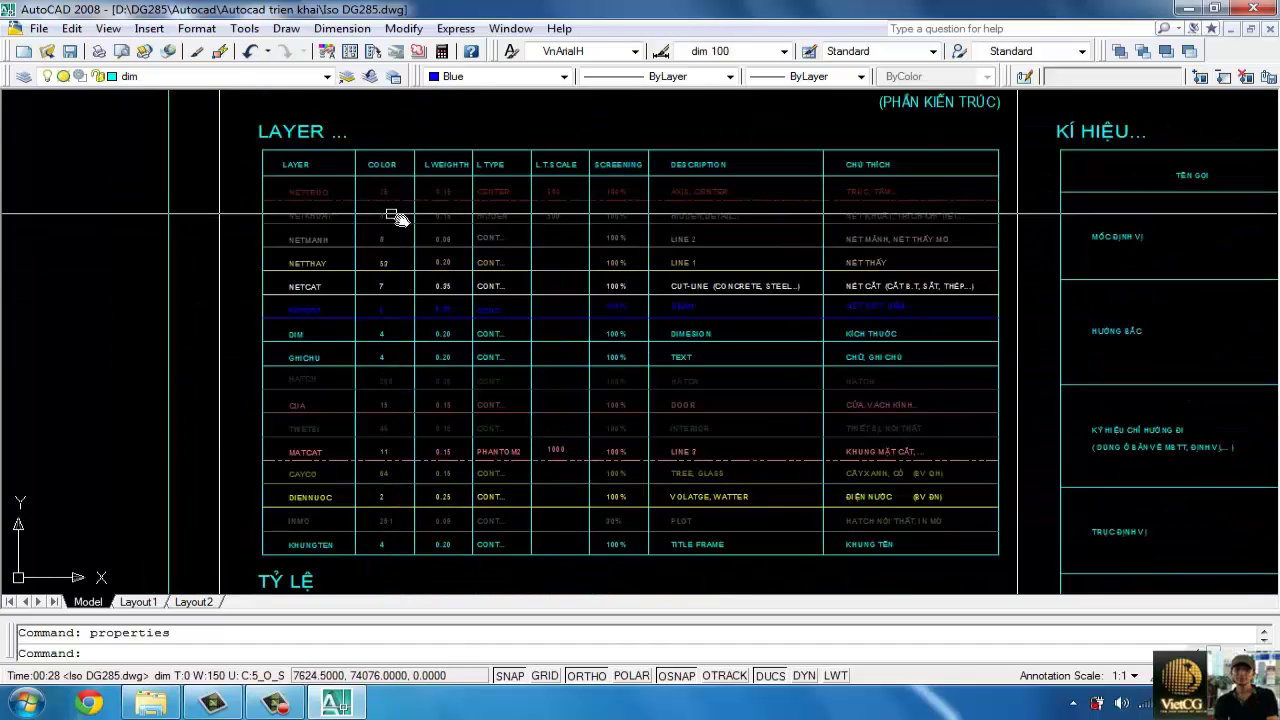
scroll(295, 196, "up", 1)
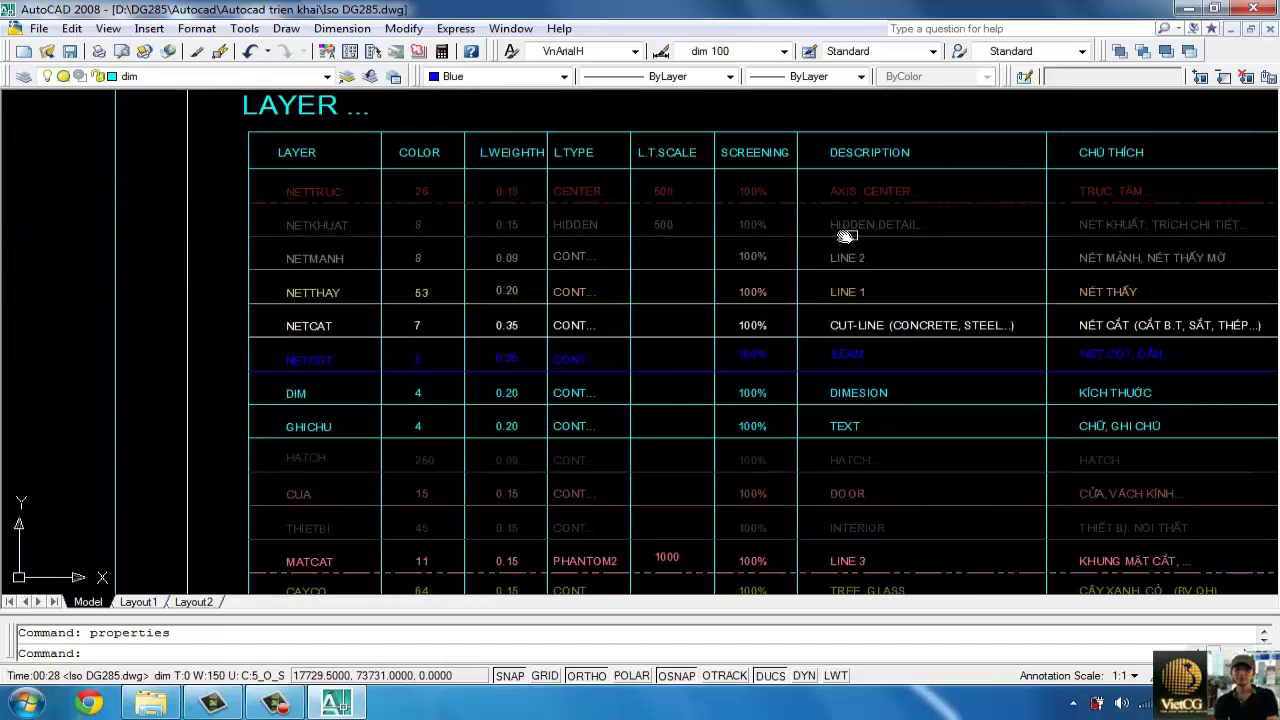
- Pan across the LAYER table's COLOR, L.WEIGHT, L.TYPE and DESCRIPTION columns
middle_click_drag(684, 235, 574, 235)
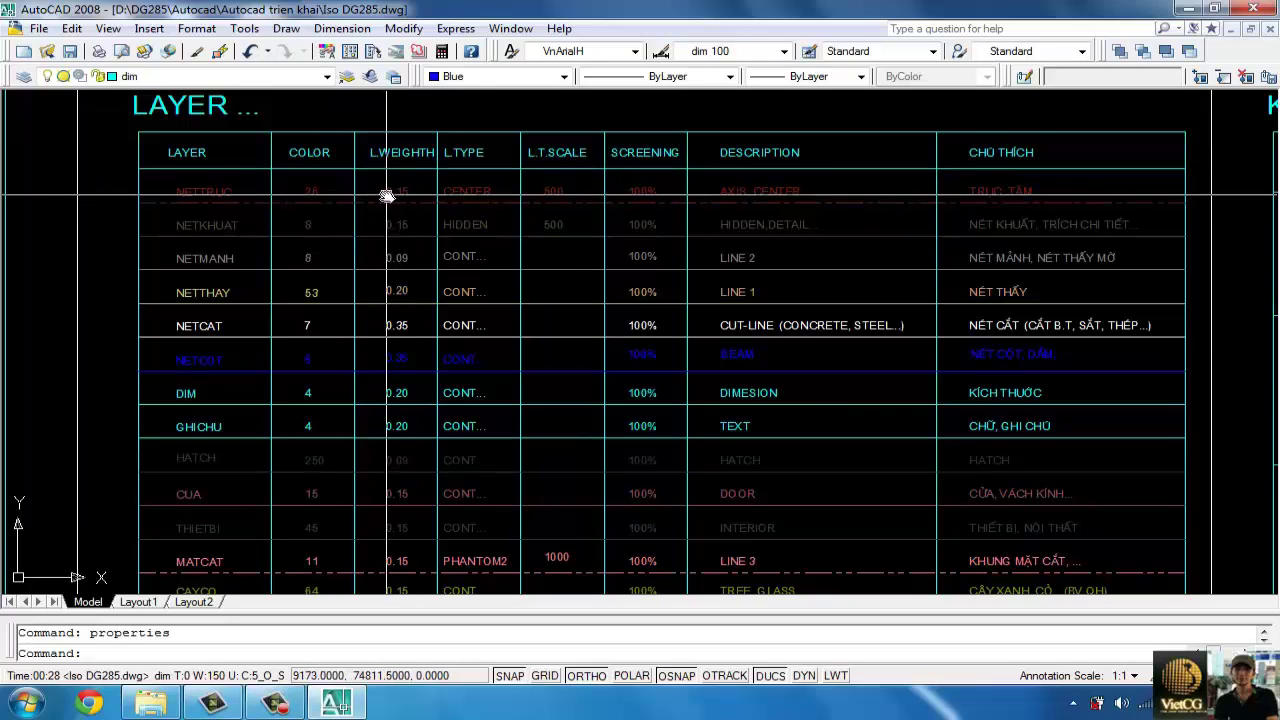
scroll(386, 196, "up", 5)
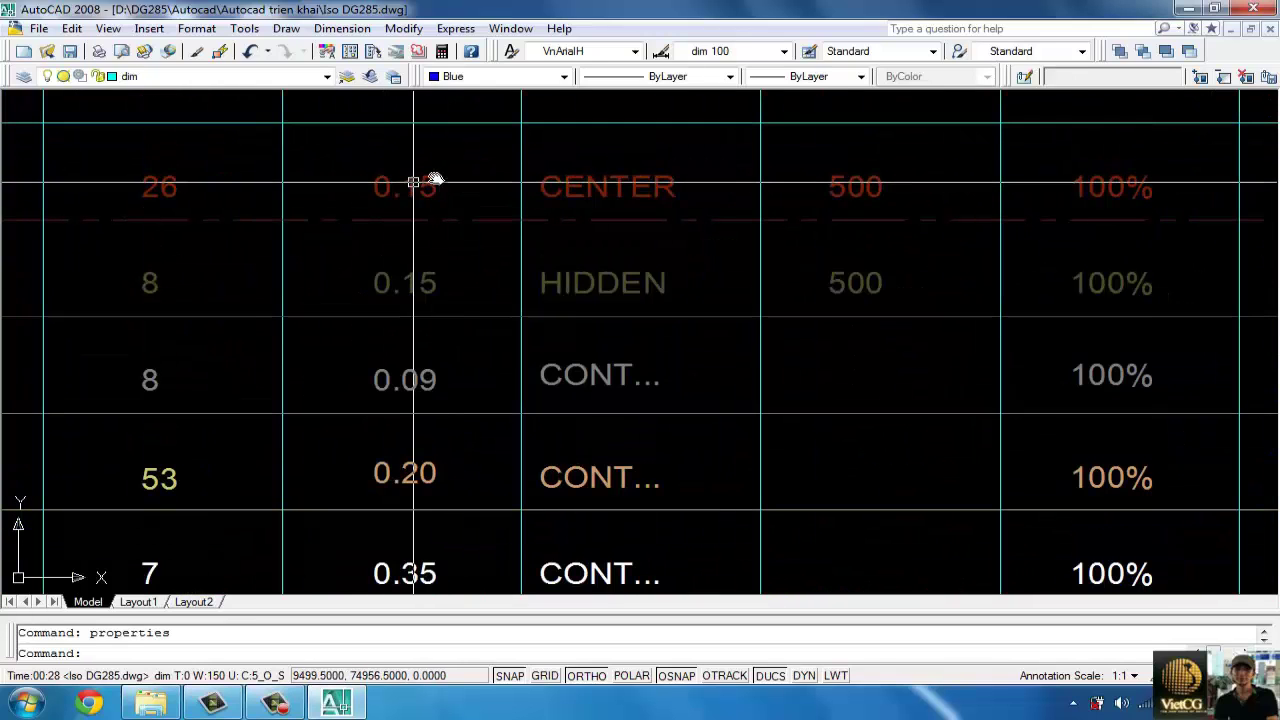
middle_click_drag(425, 183, 466, 229)
scroll(466, 226, "down", 2)
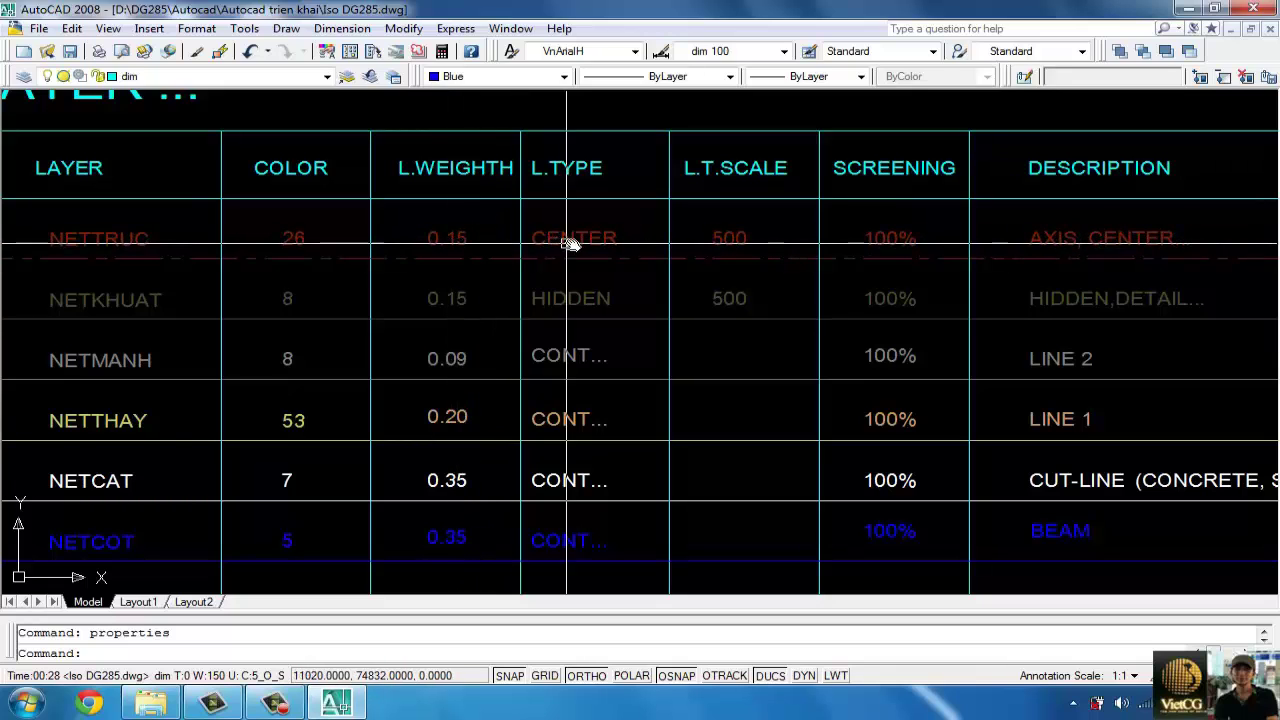
middle_click_drag(621, 246, 613, 255)
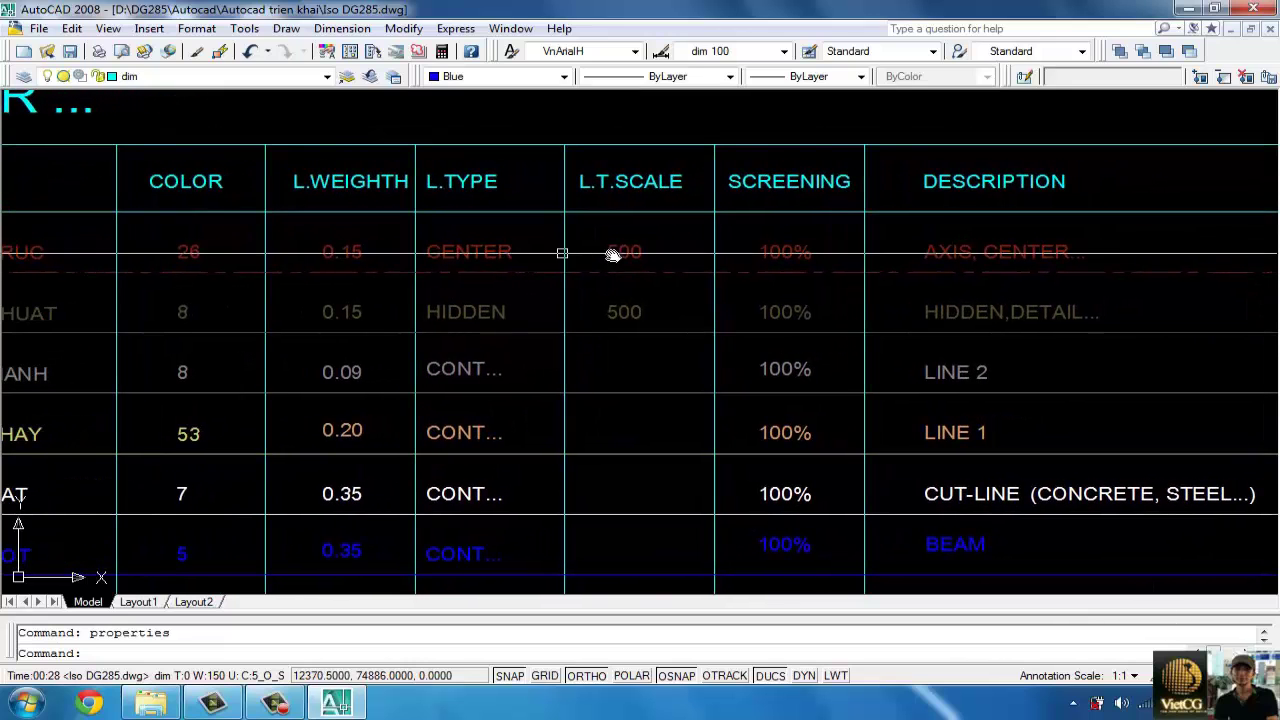
middle_click_drag(690, 255, 595, 255)
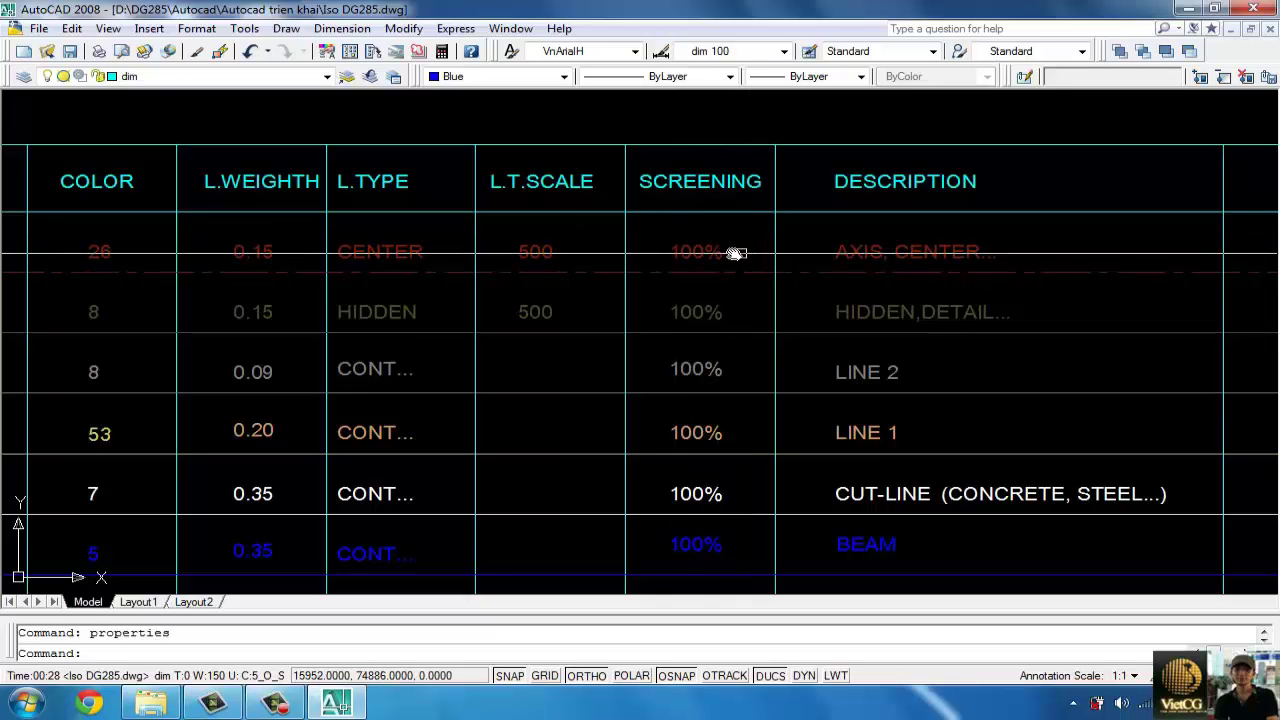
scroll(600, 220, "down", 3)
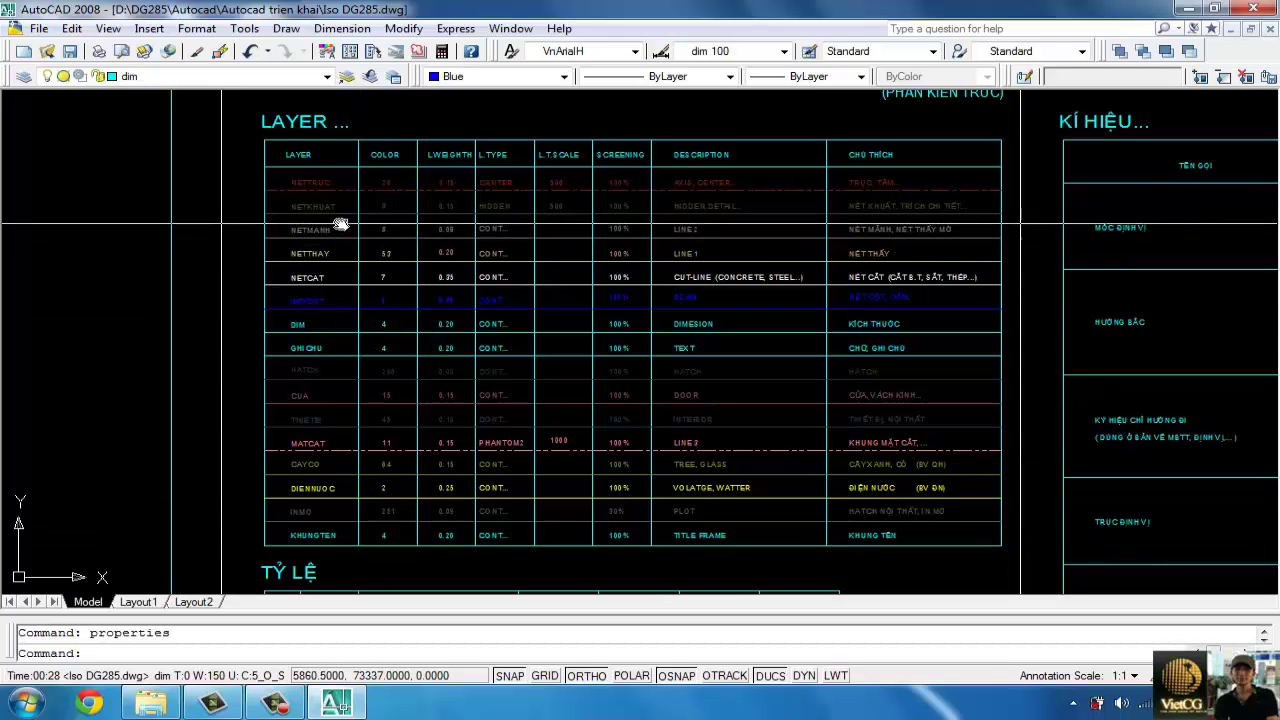
scroll(321, 177, "up", 2)
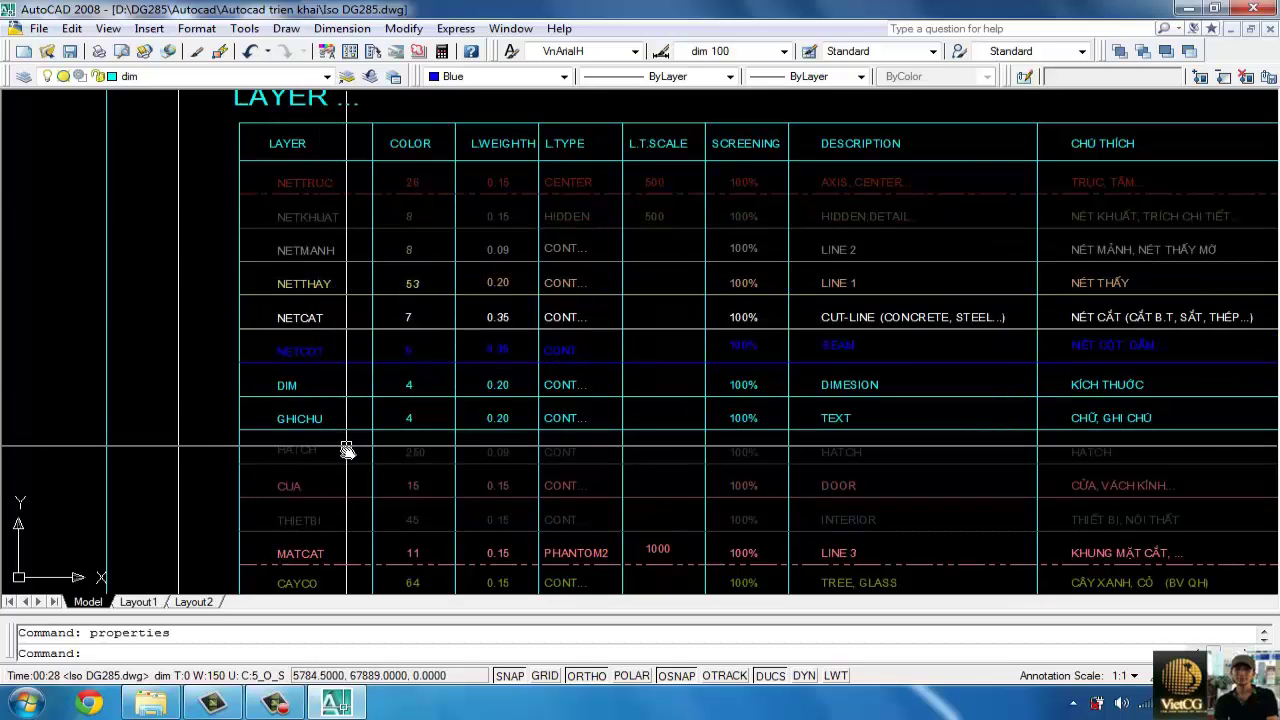
middle_click_drag(346, 445, 334, 320)
scroll(330, 322, "down", 2)
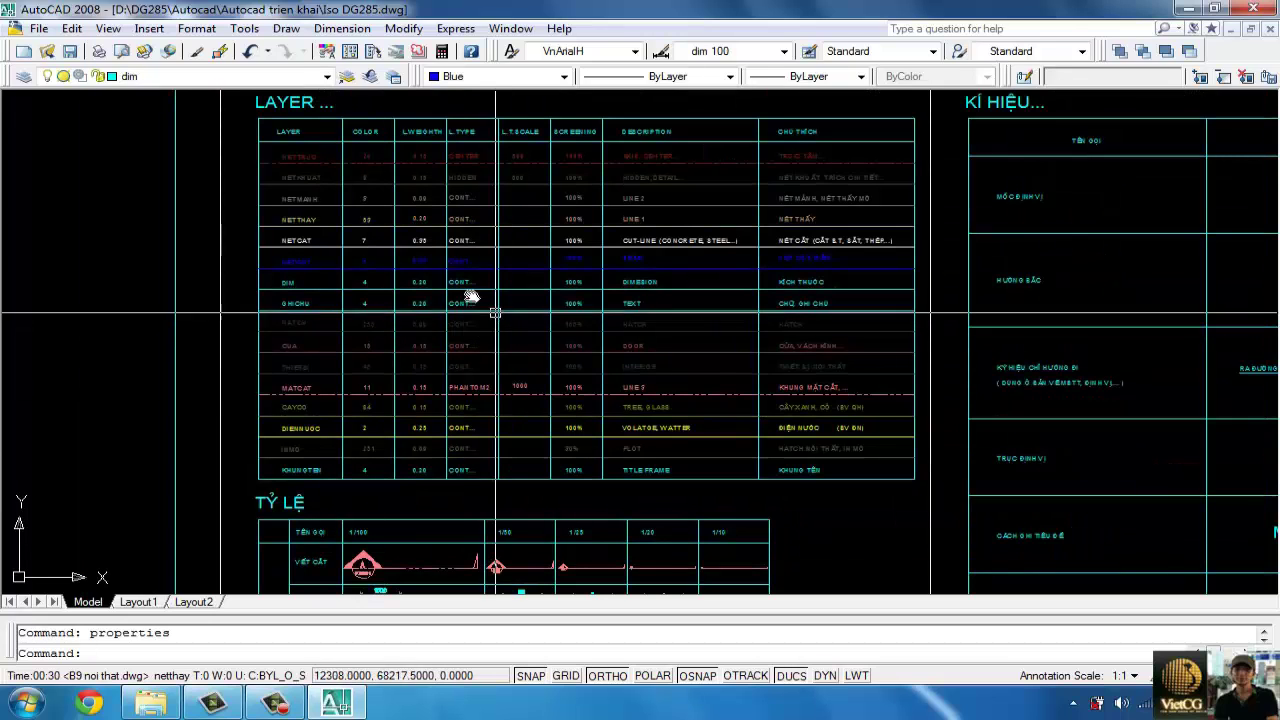
- Review the layer names in the Layer Control list, then return to the QUY ĐỊNH THỂ HIỆN BẢN VẼ title
left_click(328, 78)
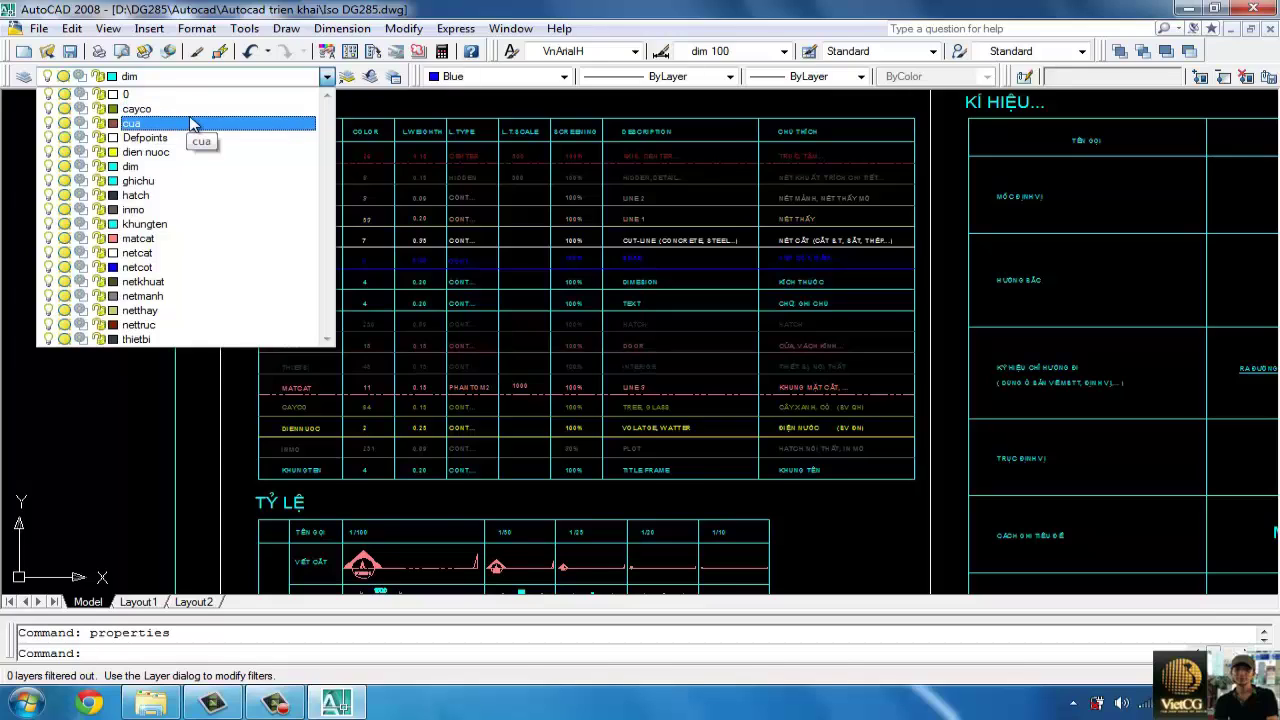
scroll(771, 323, "down", 3)
middle_click_drag(657, 200, 634, 286)
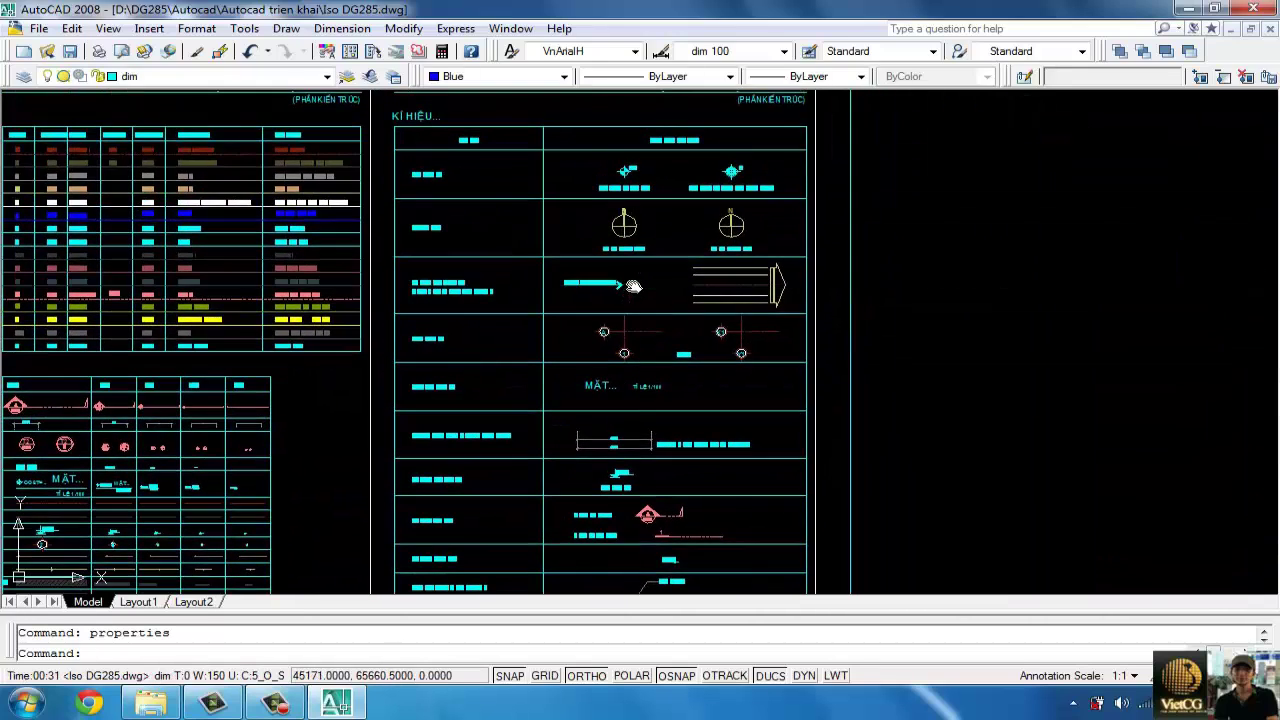
middle_click_drag(760, 70, 789, 200)
- Pan down to bring the KÍ HIỆU and HATCH symbol tables into view
scroll(789, 200, "up", 3)
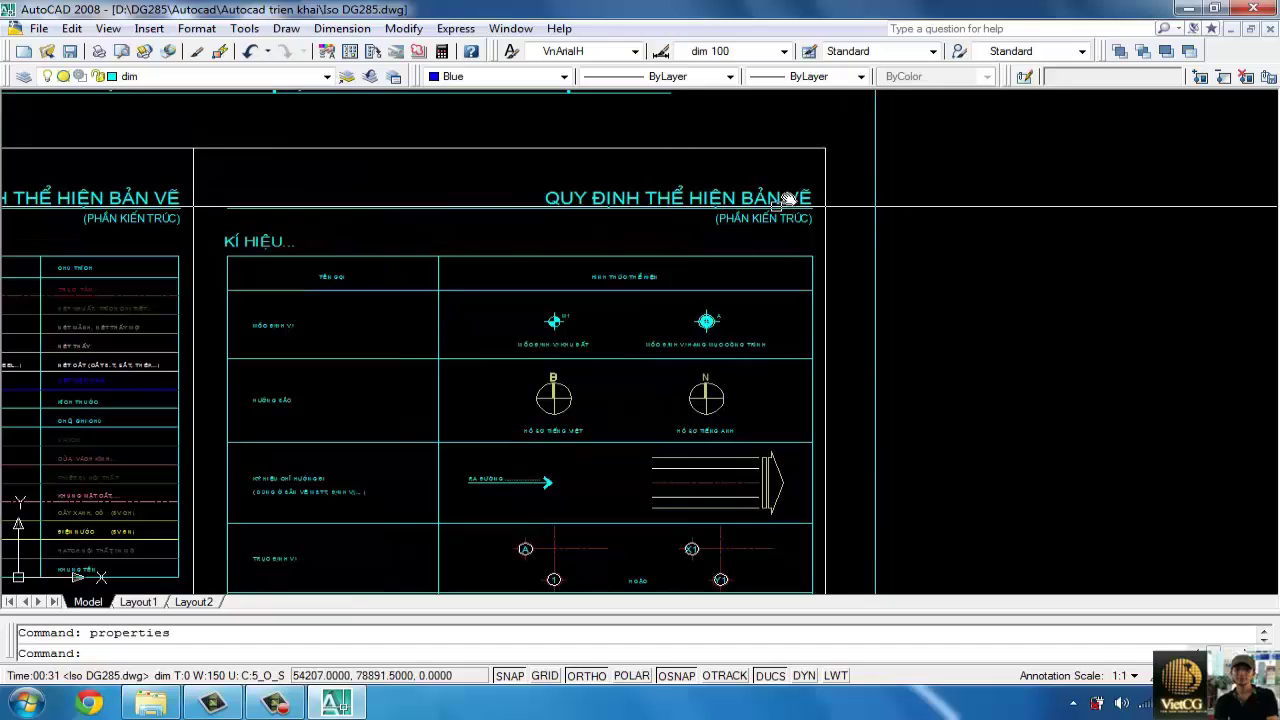
scroll(697, 223, "down", 3)
scroll(600, 420, "up", 1)
middle_click_drag(593, 431, 707, 342)
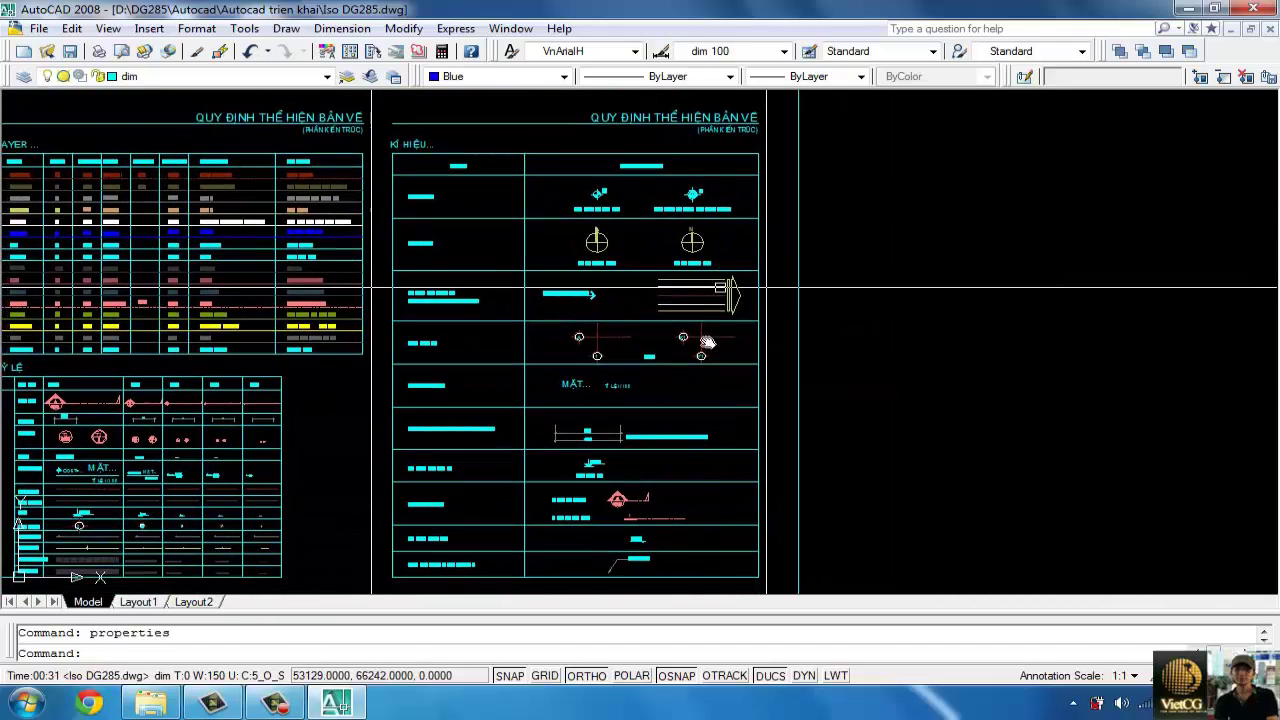
middle_click_drag(707, 418, 711, 336)
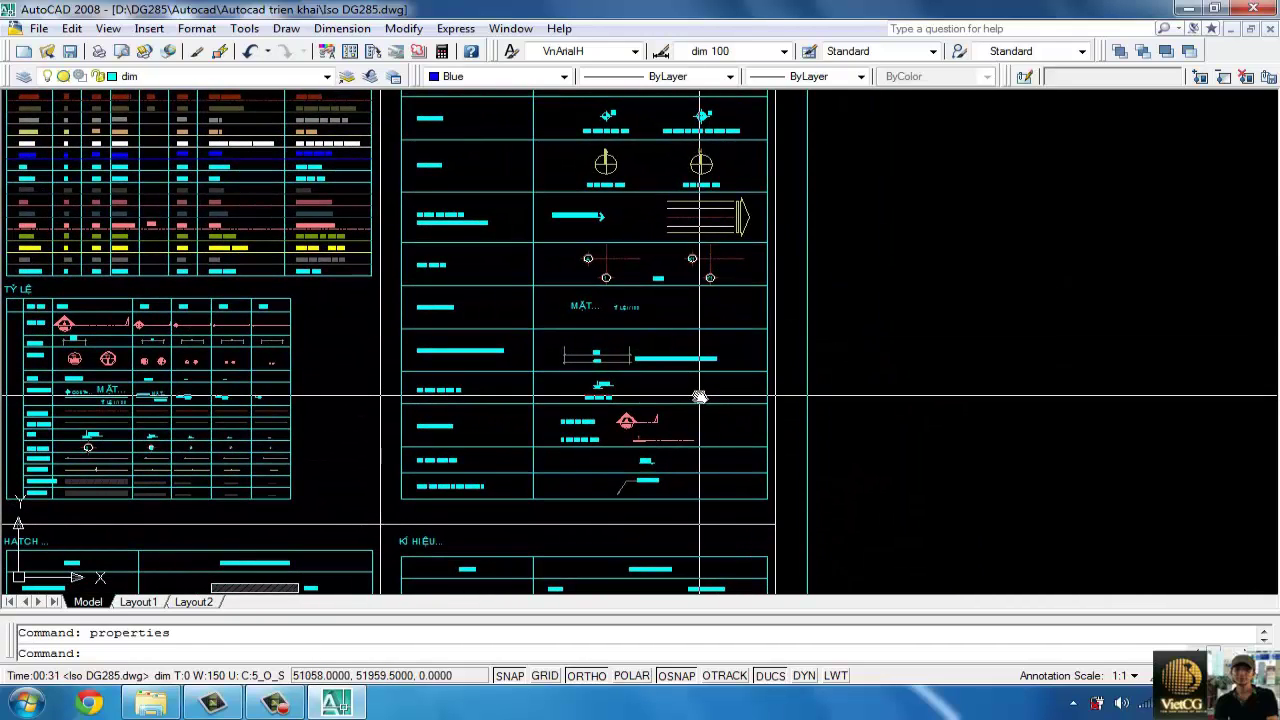
middle_click_drag(670, 443, 645, 329)
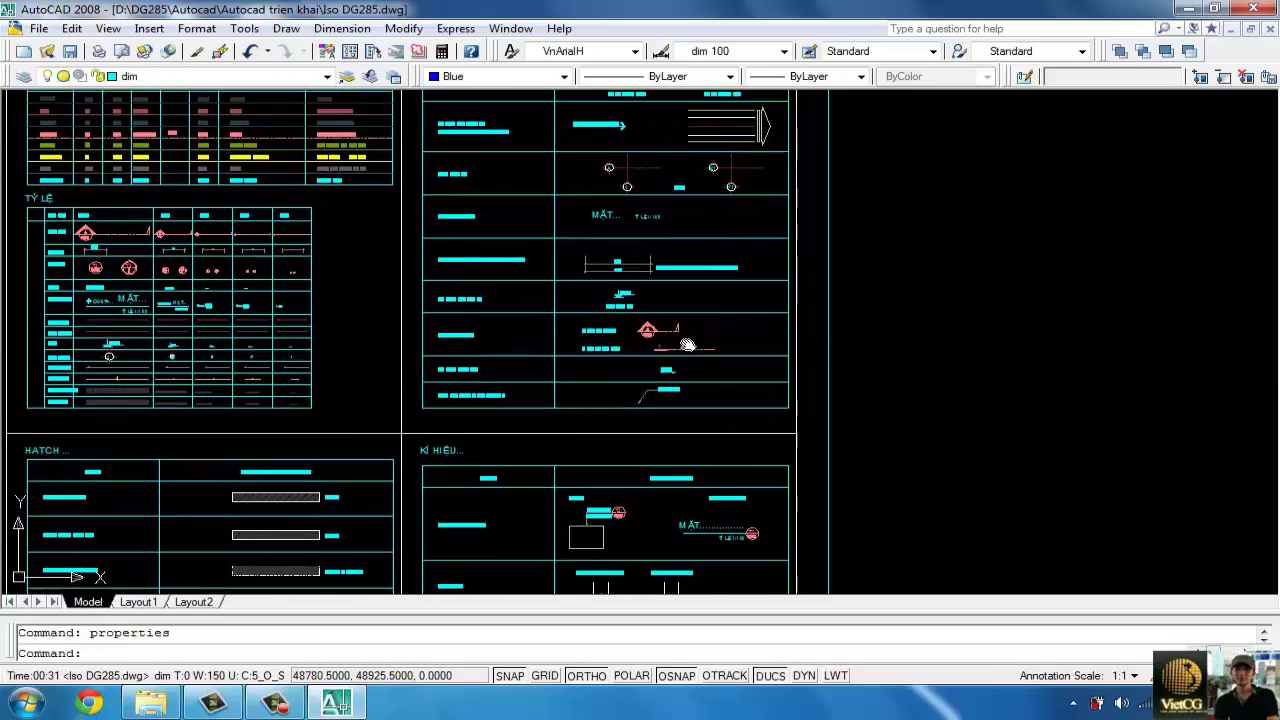
middle_click_drag(697, 420, 694, 309)
middle_click_drag(700, 446, 703, 309)
middle_click_drag(700, 400, 704, 328)
middle_click_drag(600, 329, 651, 400)
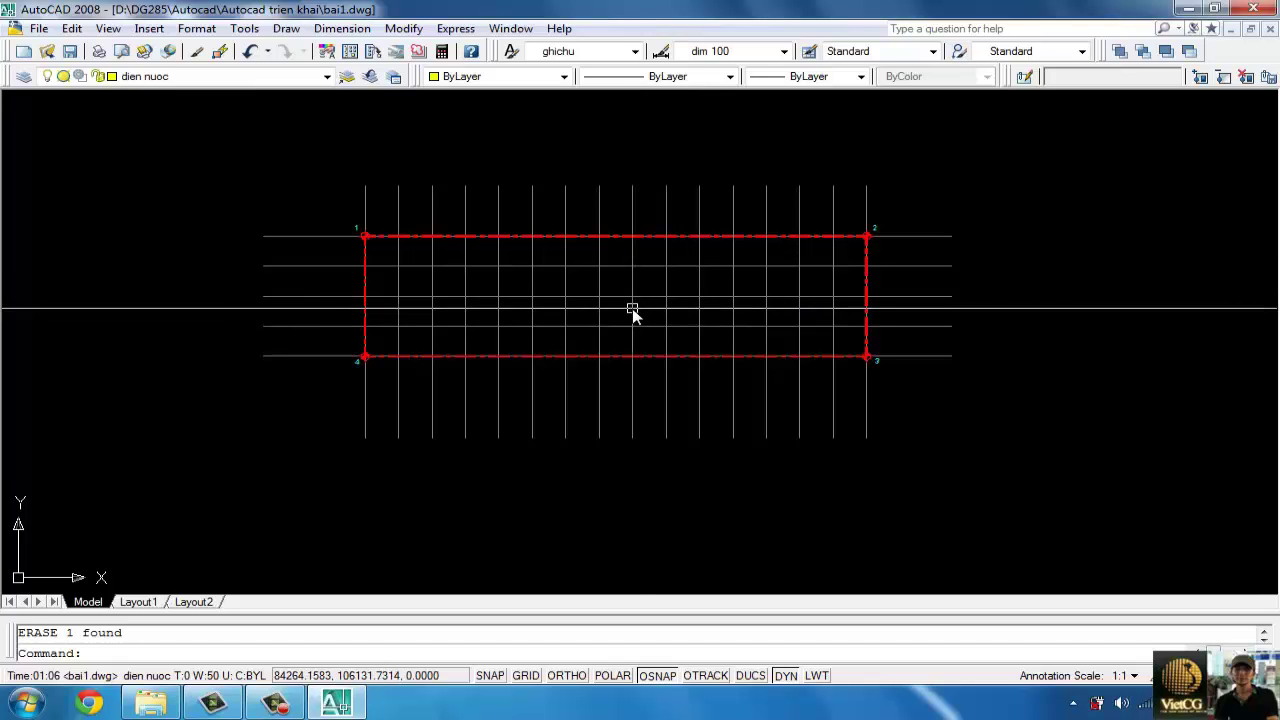
- Zoom in on bai1.dwg's red axis frame with corner points 1–4 and grid lines
scroll(610, 291, "up", 2)
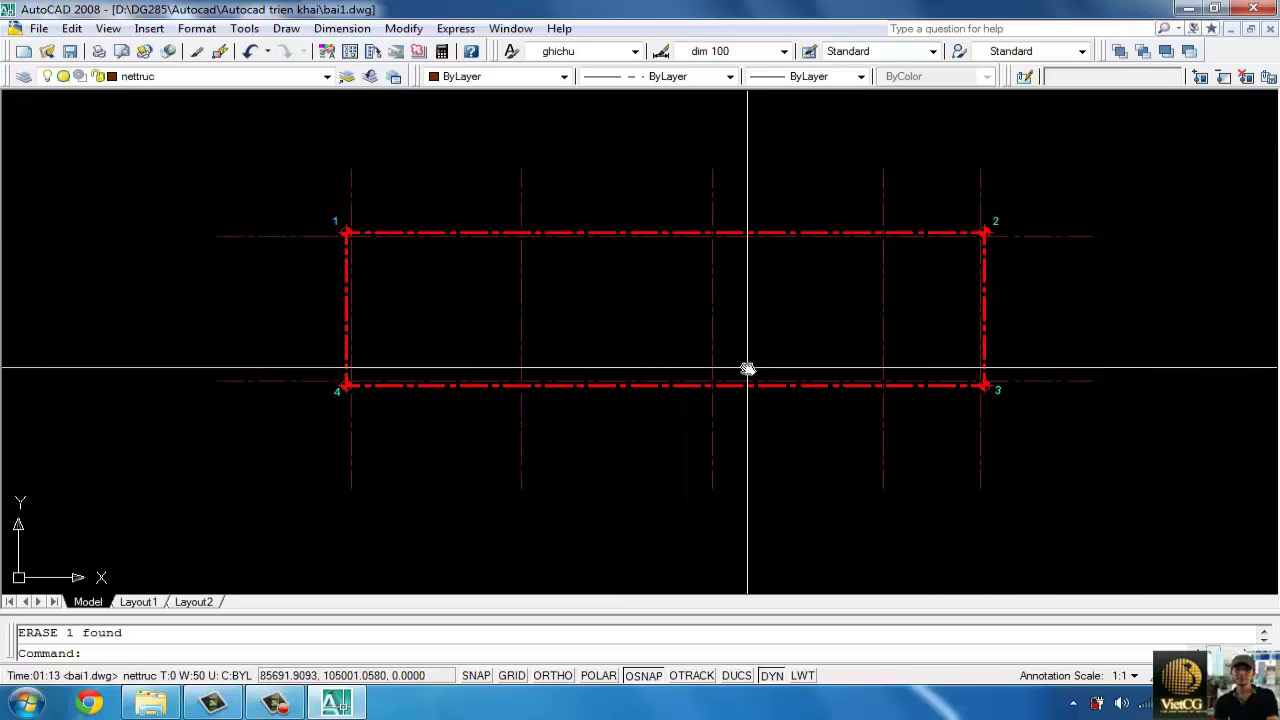
scroll(747, 369, "up", 2)
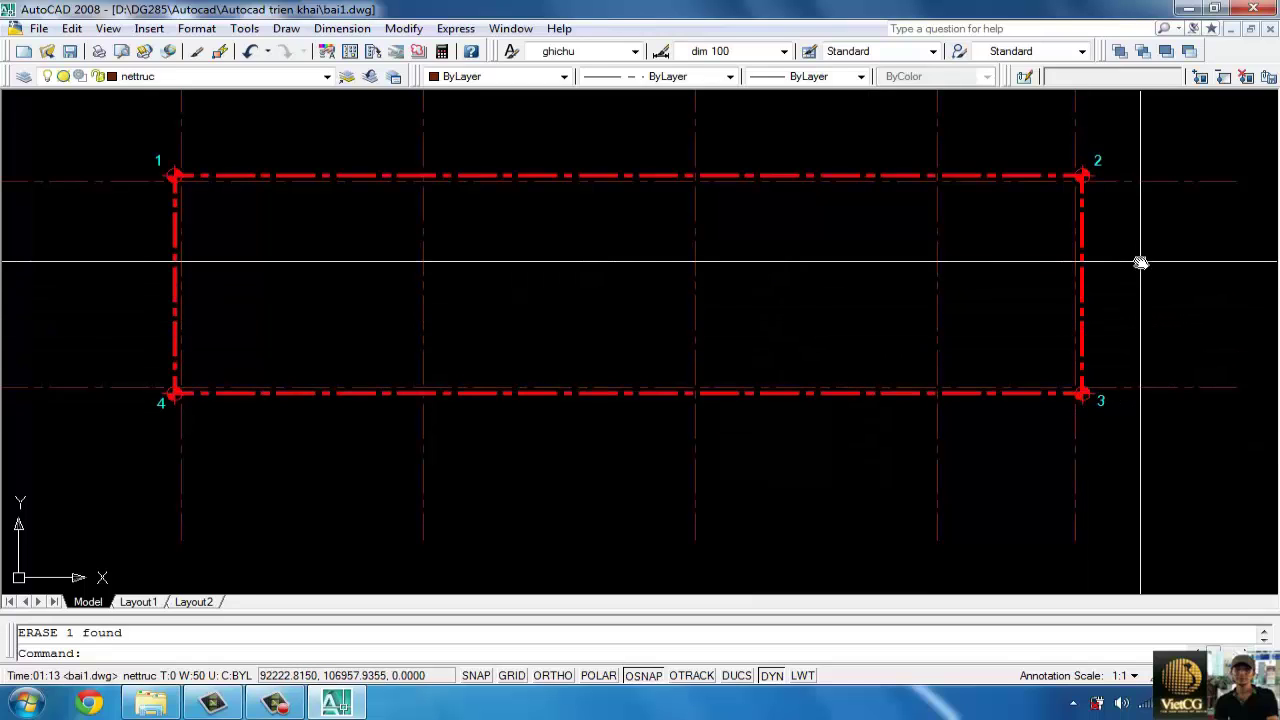
- Turn off the 1 ranhgioi and ghichu layers with LAYOFF
left_click(1138, 181)
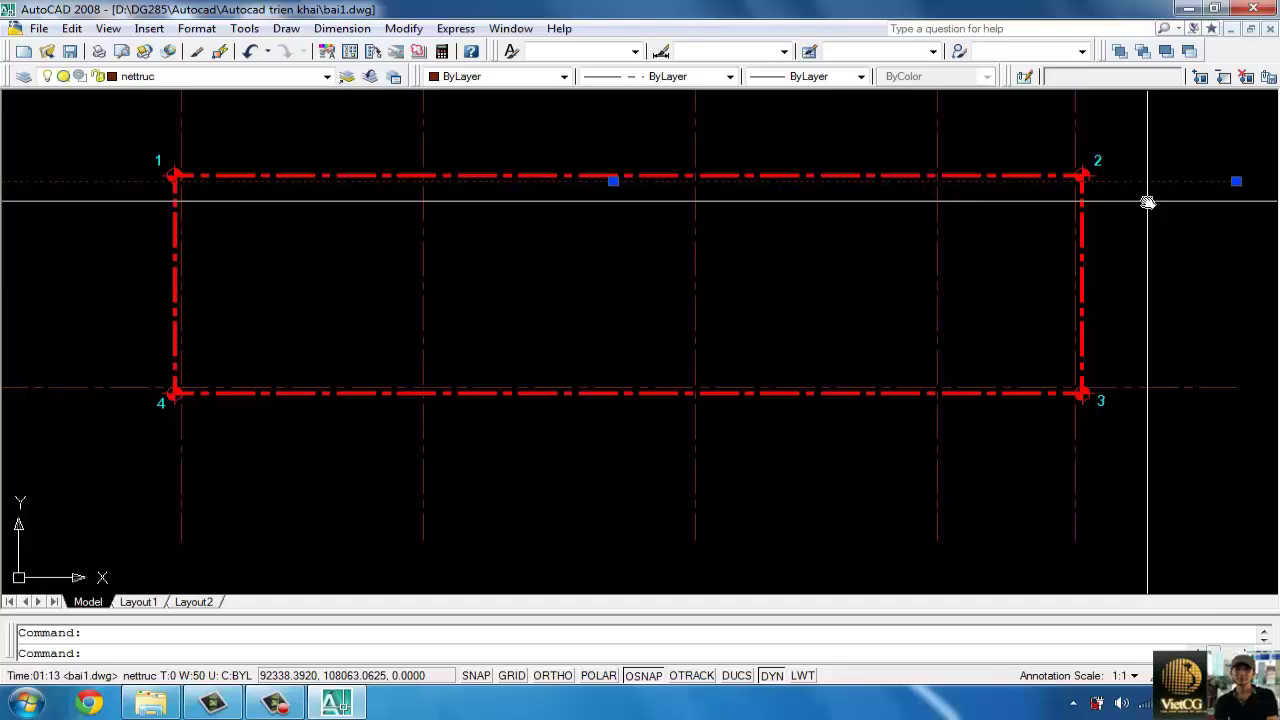
key("Escape")
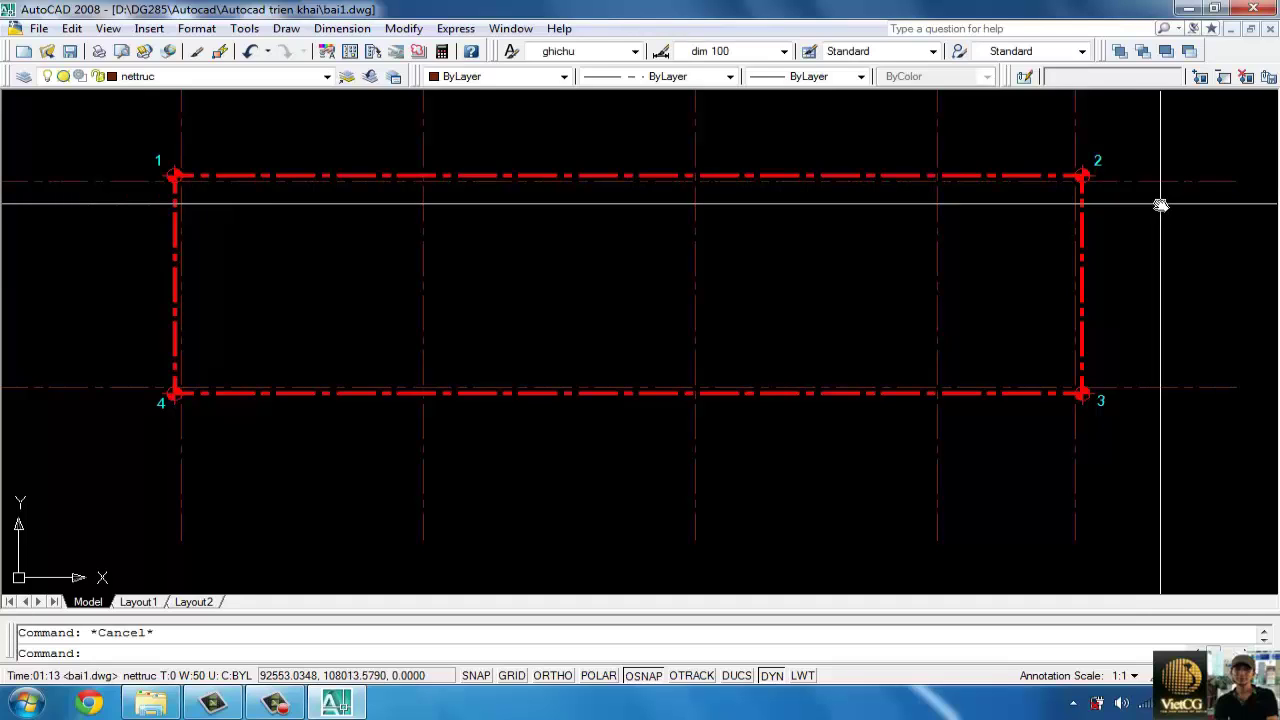
type("layoff")
key("Return")
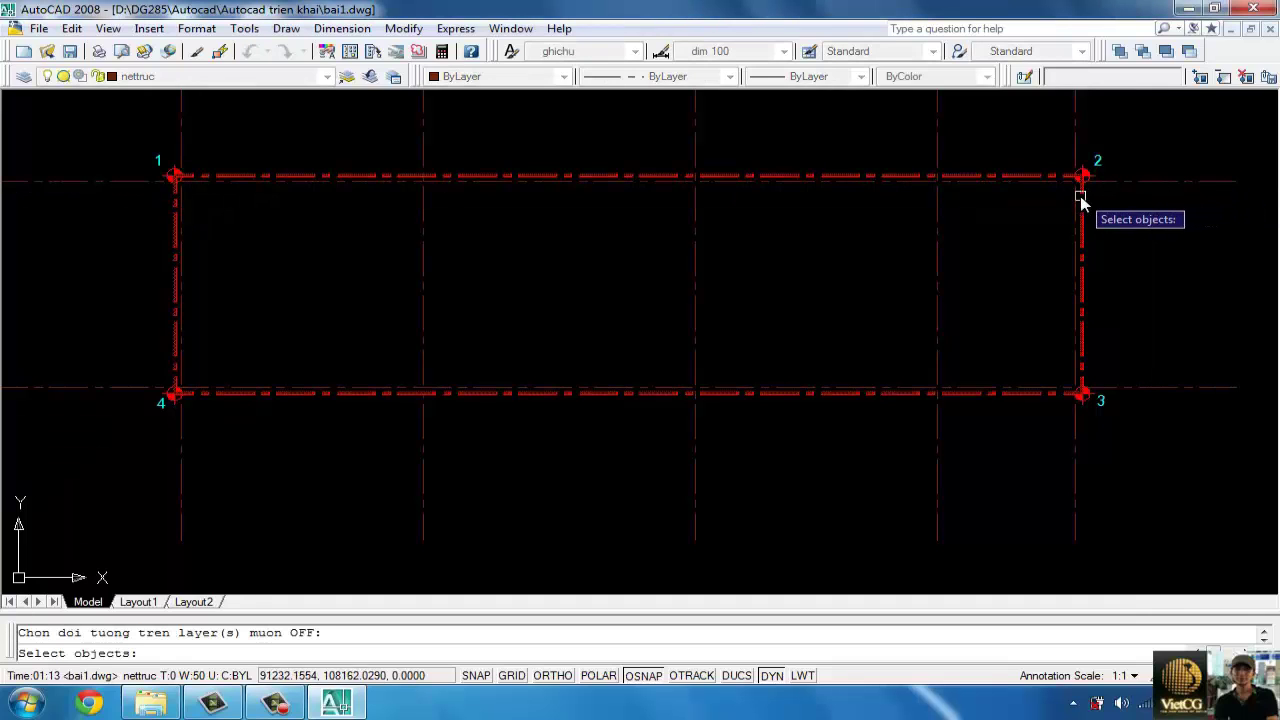
key("Return")
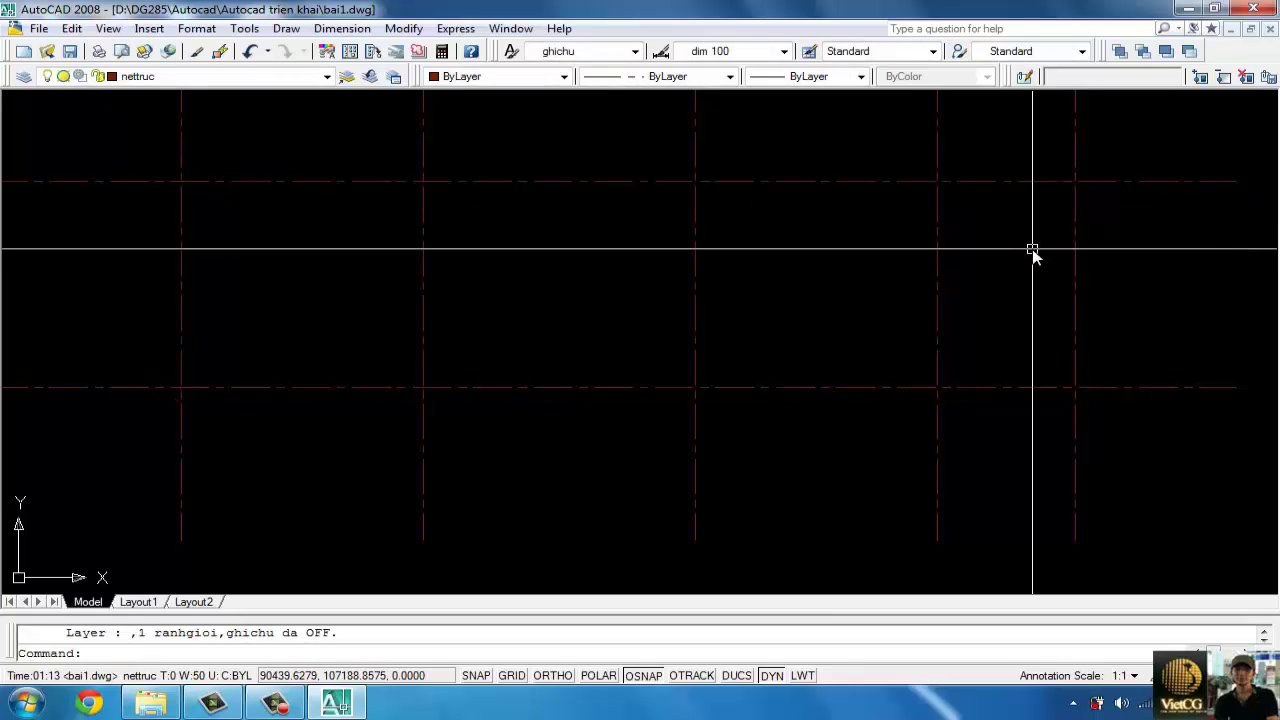
- Offset the top axis twice and the bottom axis once by 110
type("o")
key("Return")
type("110")
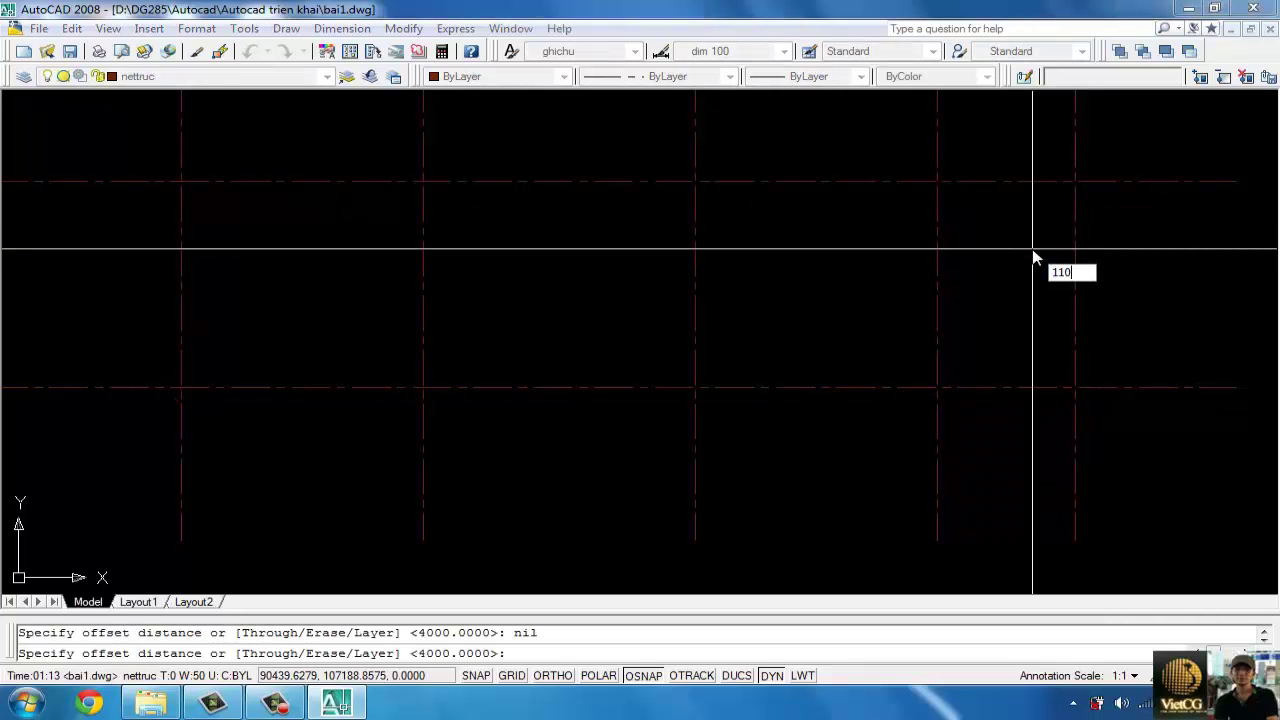
key("Return")
left_click(1053, 177)
left_click(1120, 205)
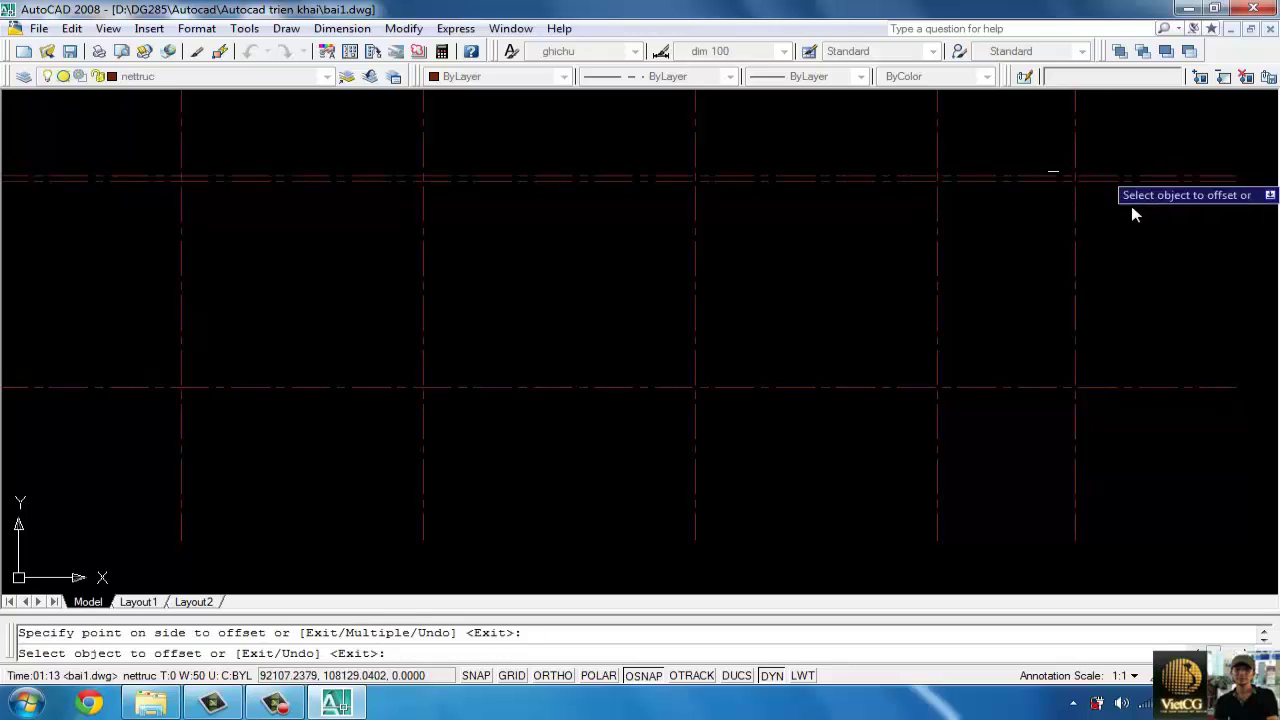
left_click(1114, 180)
left_click(1118, 222)
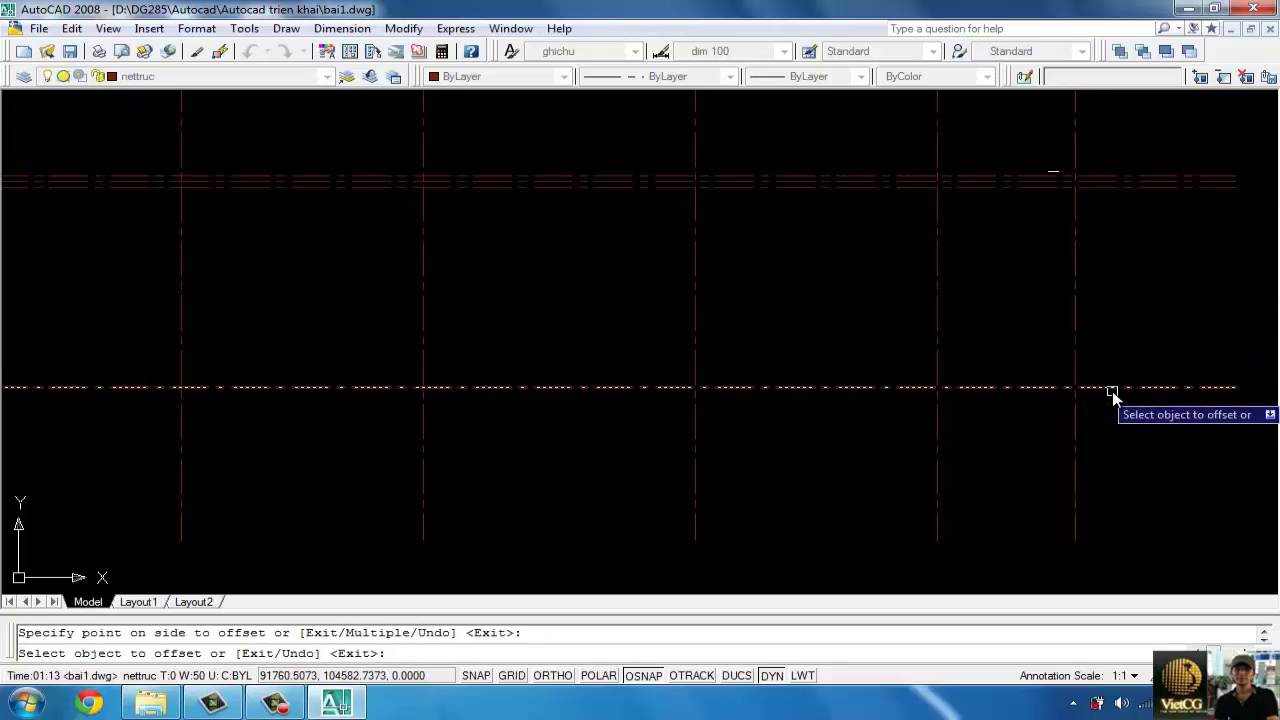
left_click(1117, 386)
left_click(1120, 423)
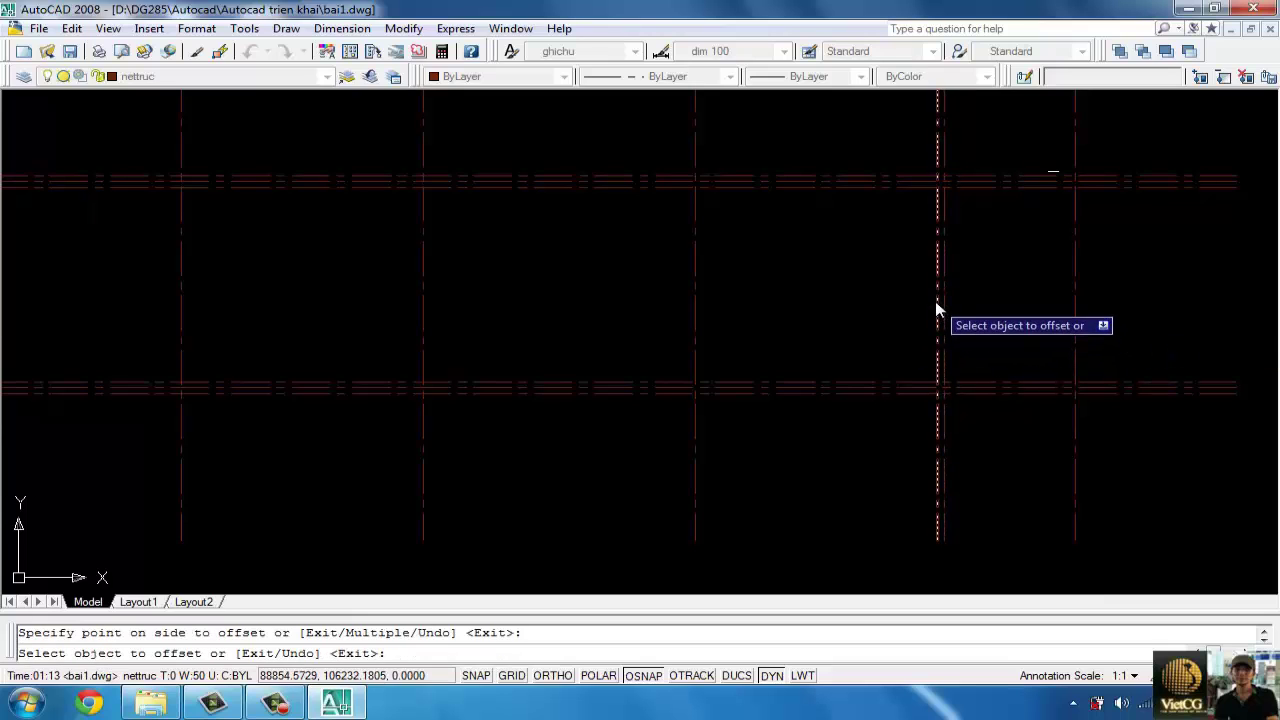
key("Escape")
- Fillet the inner and outer upper-right line pairs into clean corners
type("f")
key("Return")
scroll(940, 200, "up", 3)
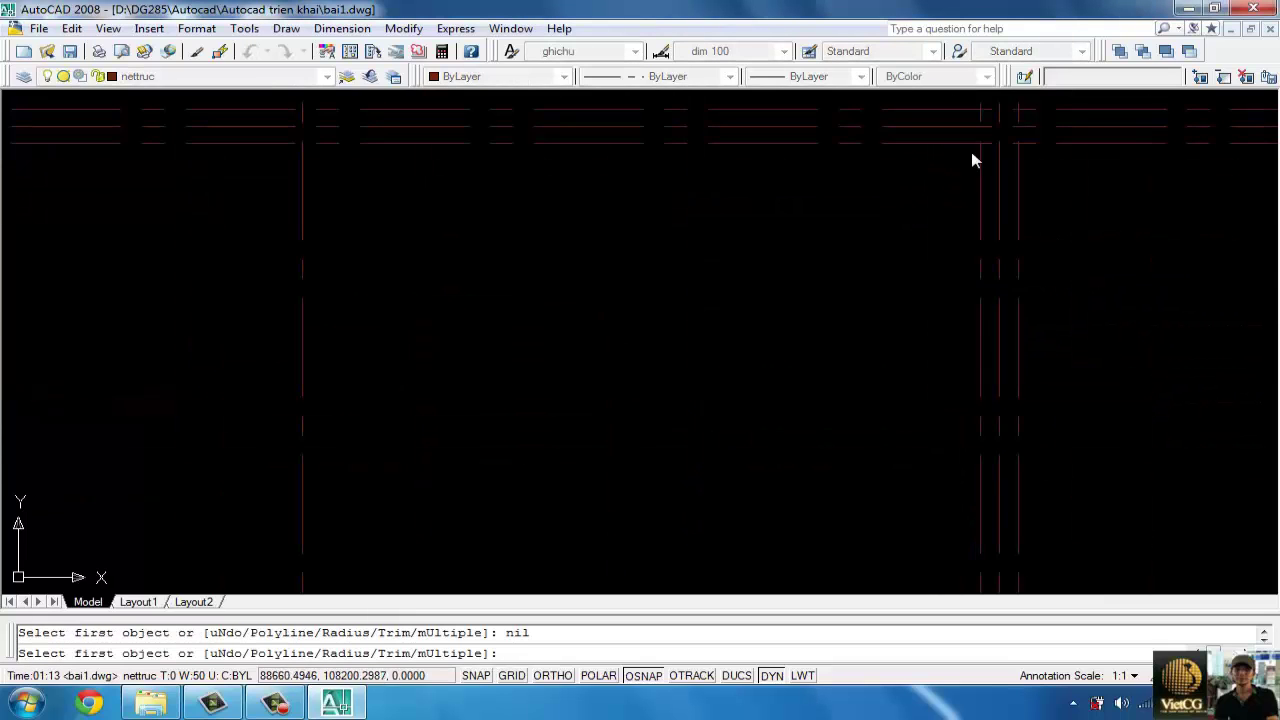
left_click(971, 143)
left_click(978, 160)
key("Return")
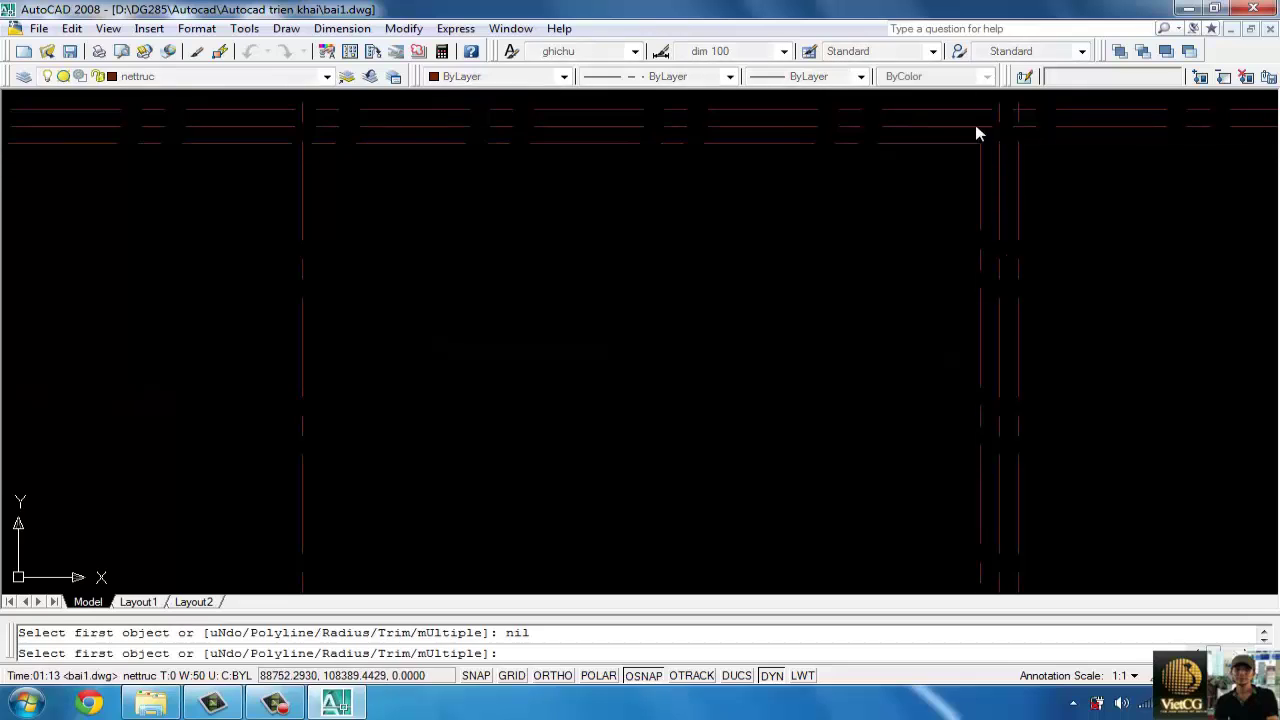
left_click(969, 110)
left_click(1022, 160)
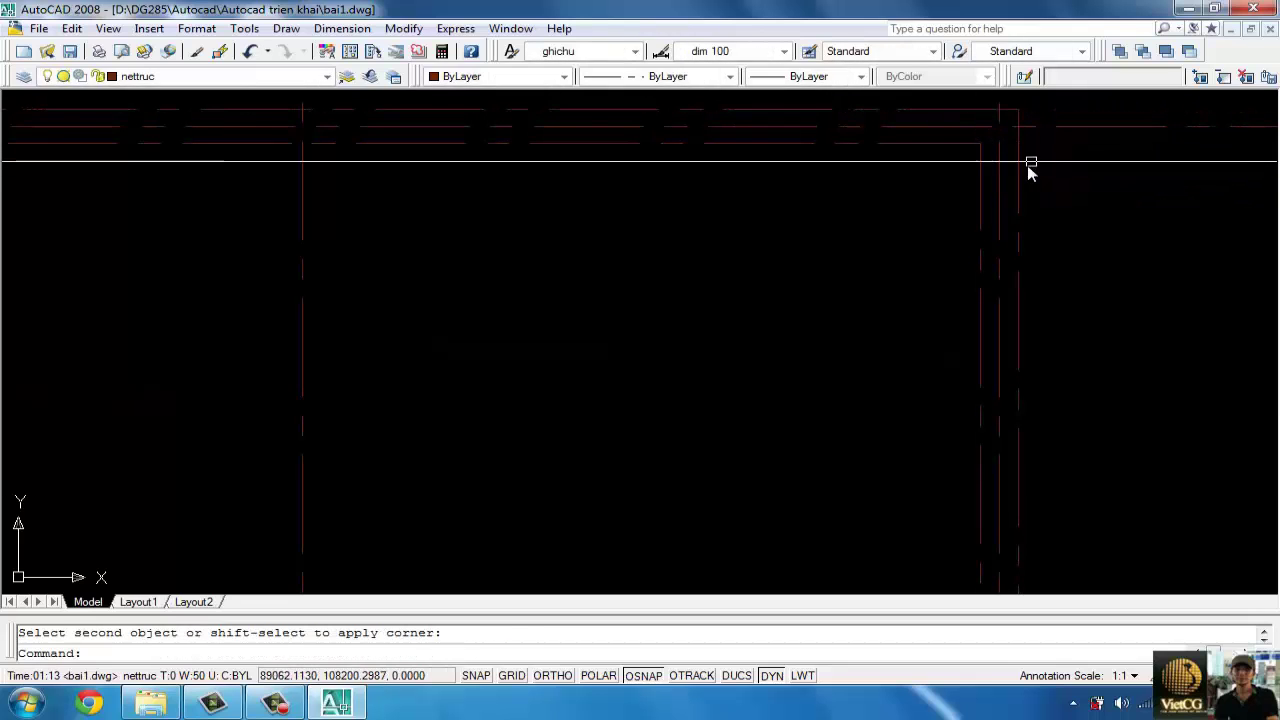
key("Return")
key("Escape")
- Select the two filleted corner lines and check they sit on layer netcat
left_click(1019, 157)
left_click(957, 143)
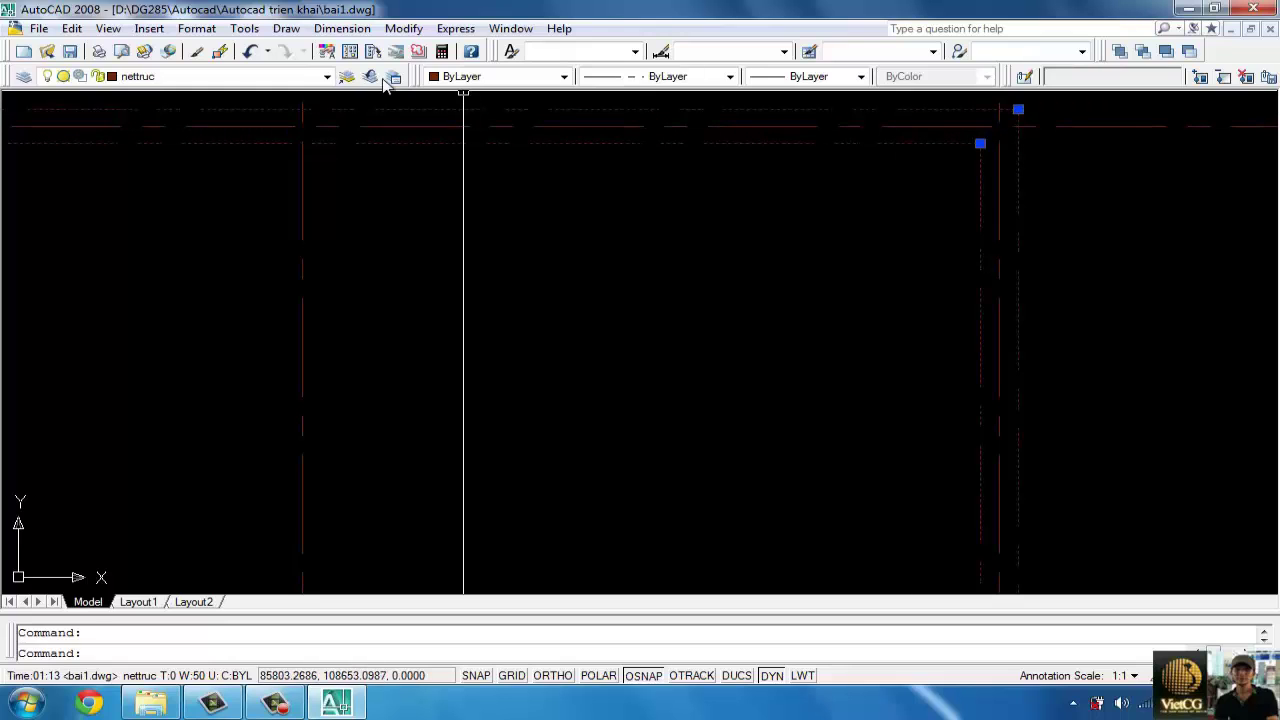
left_click(325, 76)
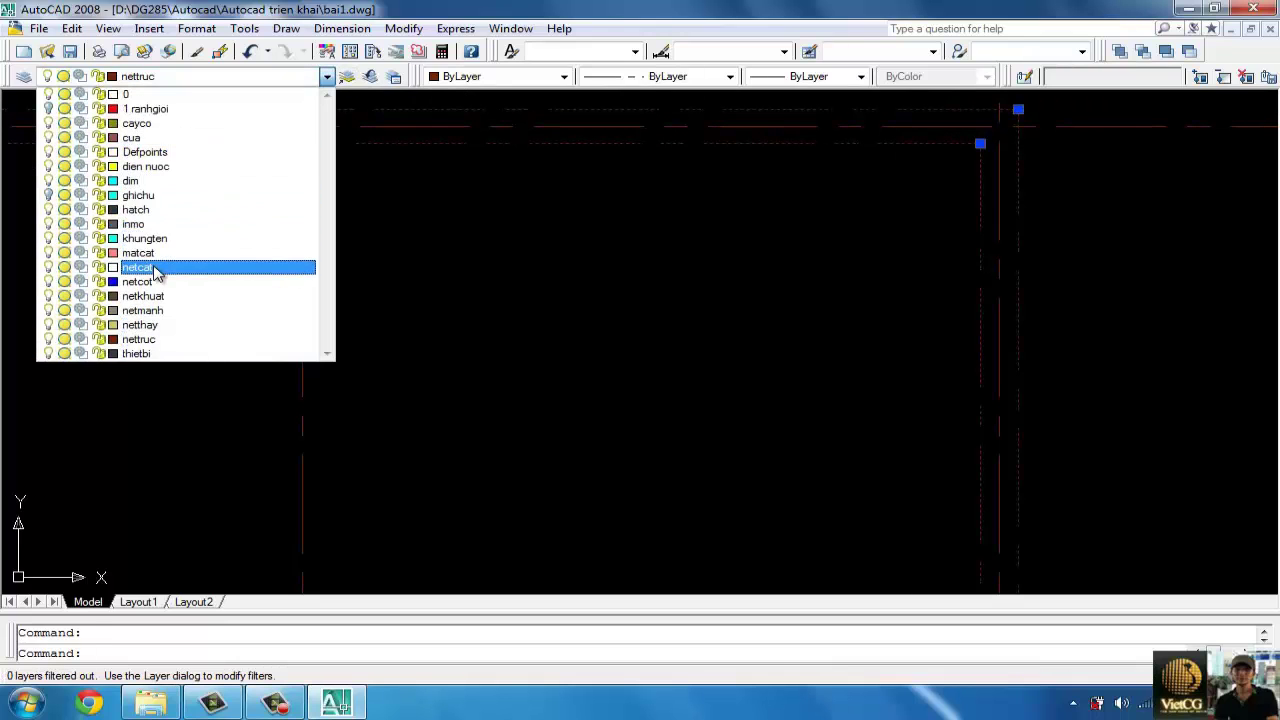
key("Escape")
scroll(880, 373, "down", 2)
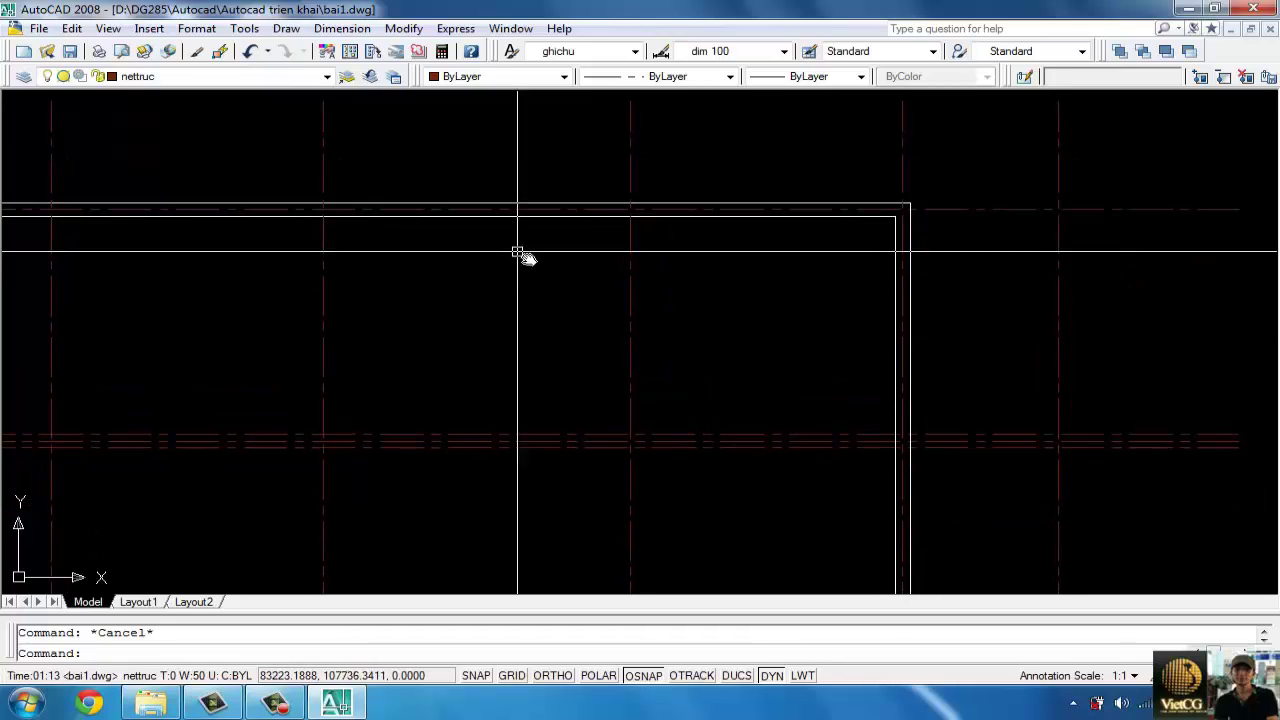
scroll(517, 251, "down", 3)
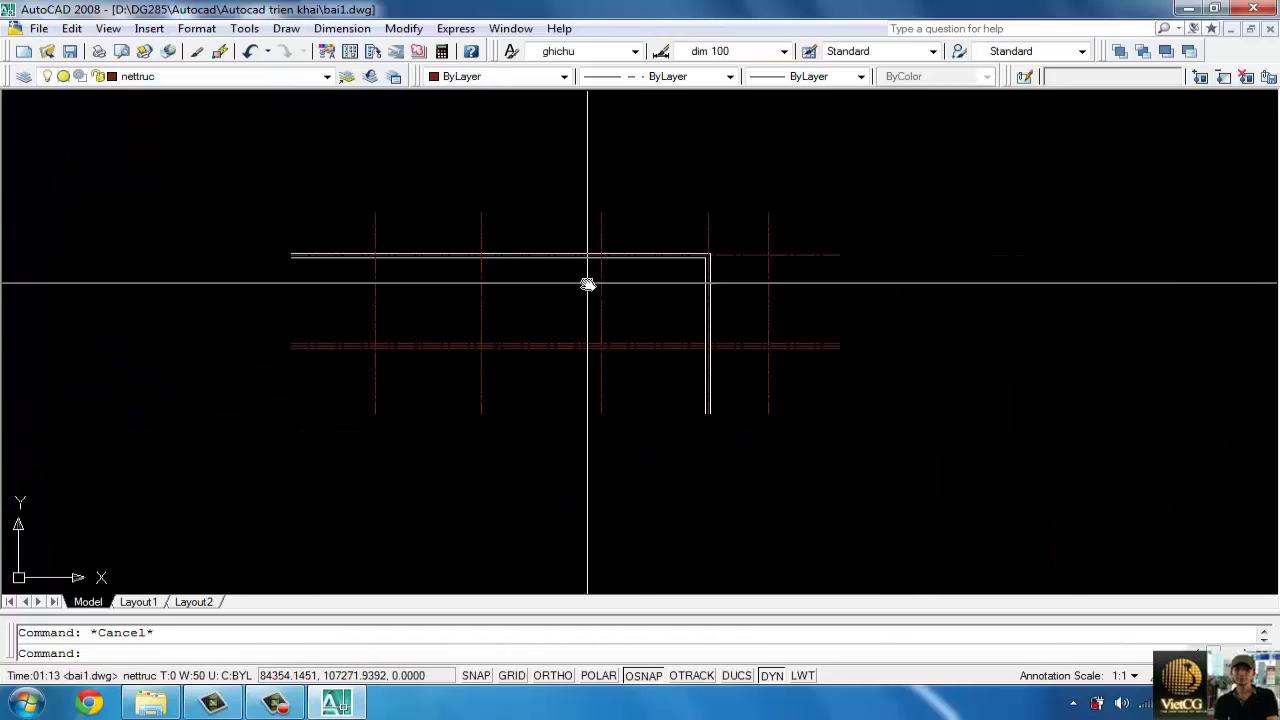
- Delete the offset trial lines
scroll(667, 351, "up", 4)
left_click(700, 328)
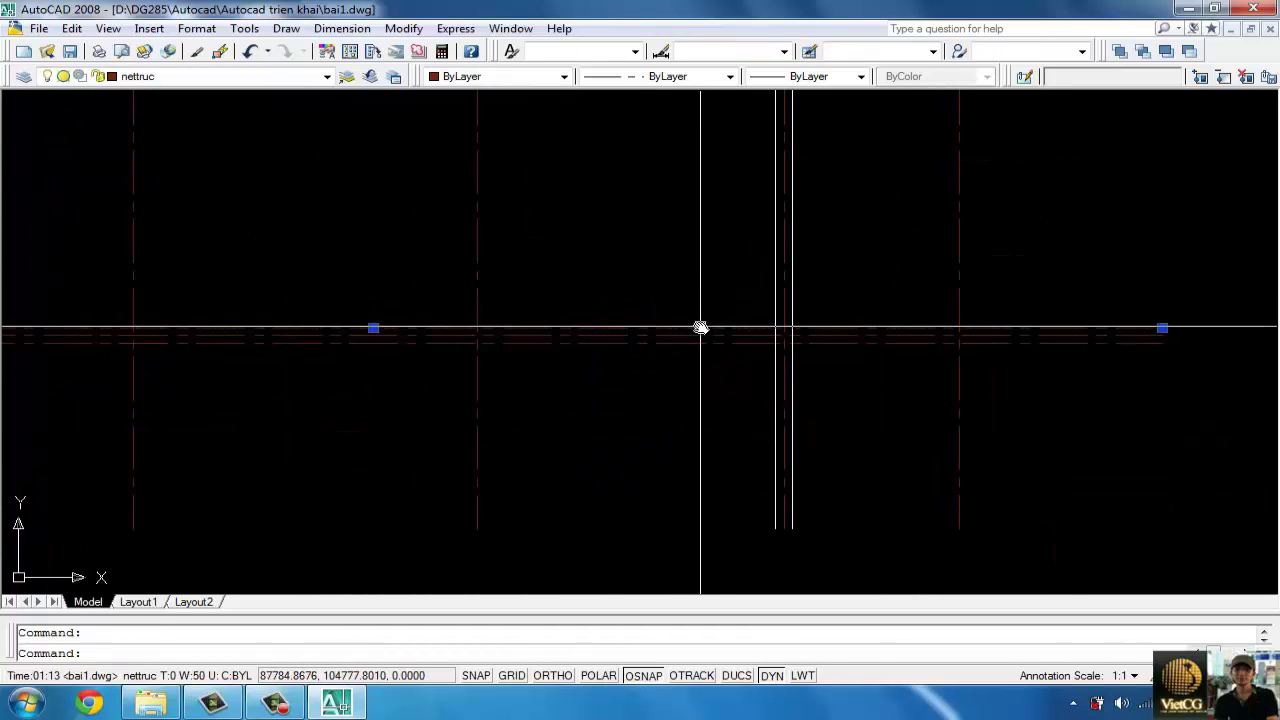
left_click(726, 343)
left_click(778, 302)
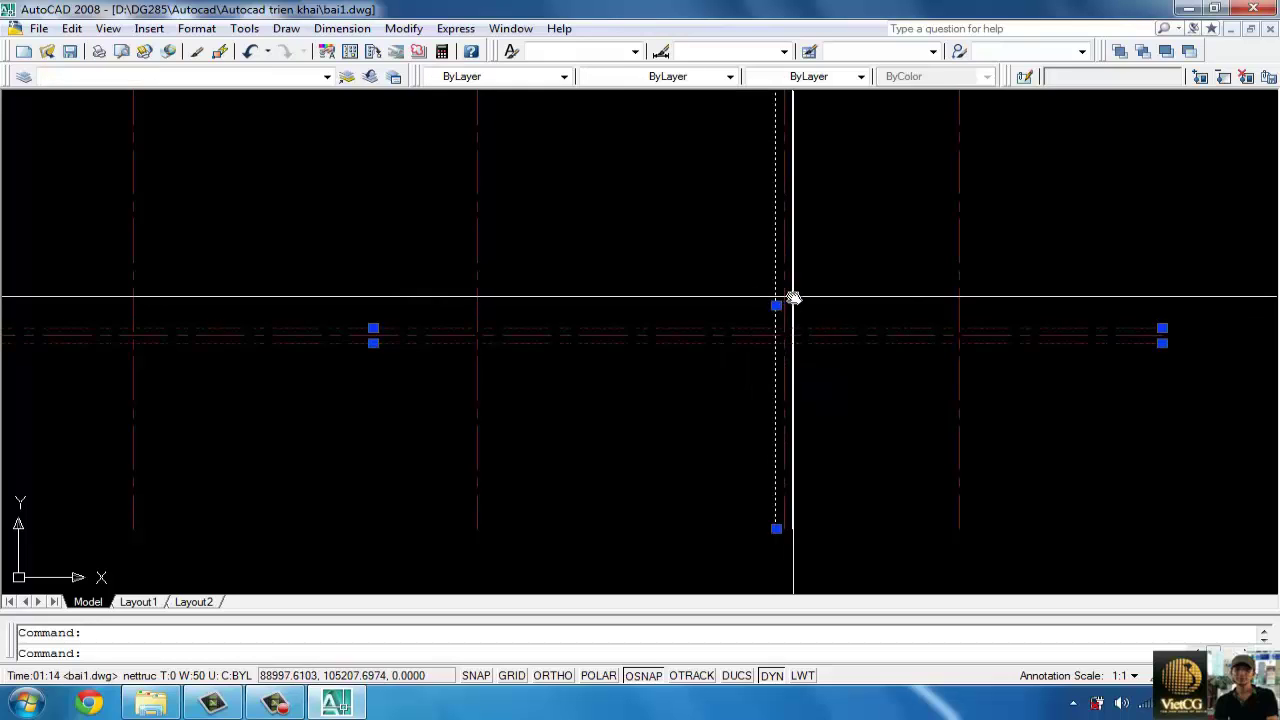
middle_click_drag(777, 220, 752, 427)
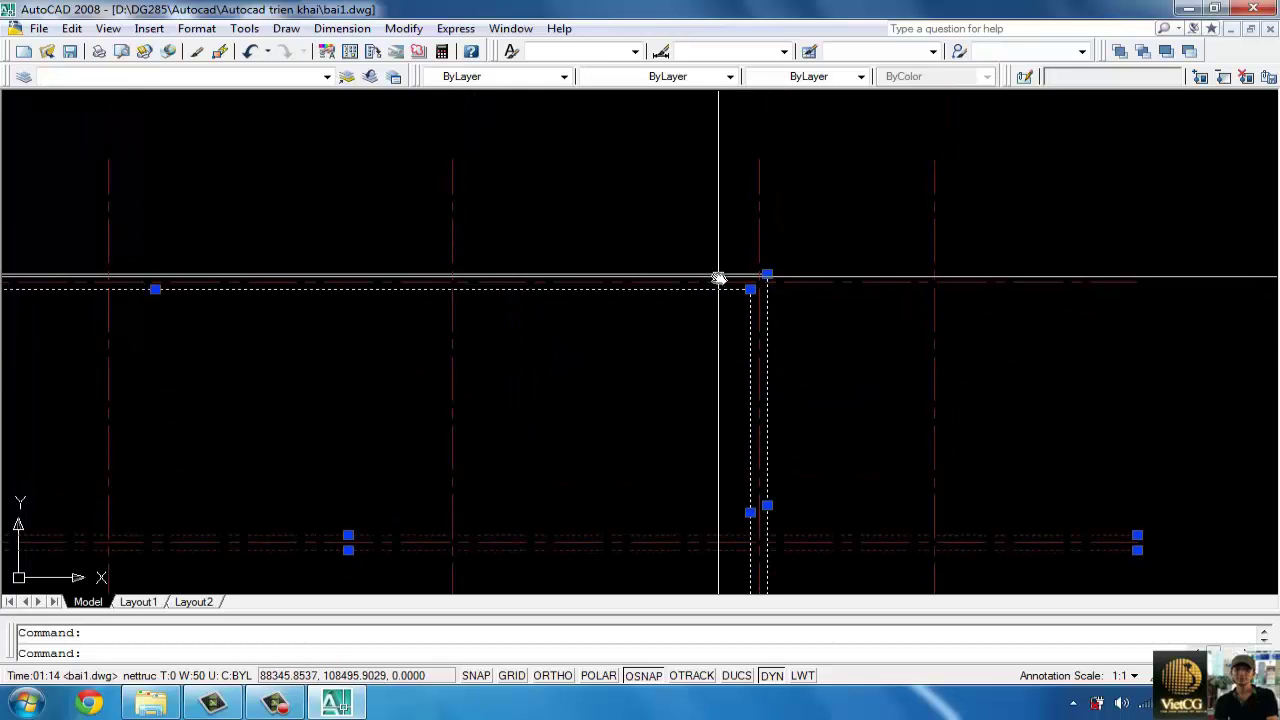
key("Delete")
- Start MLINE with Zero justification and a scale of 220
scroll(722, 283, "down", 2)
type("ML")
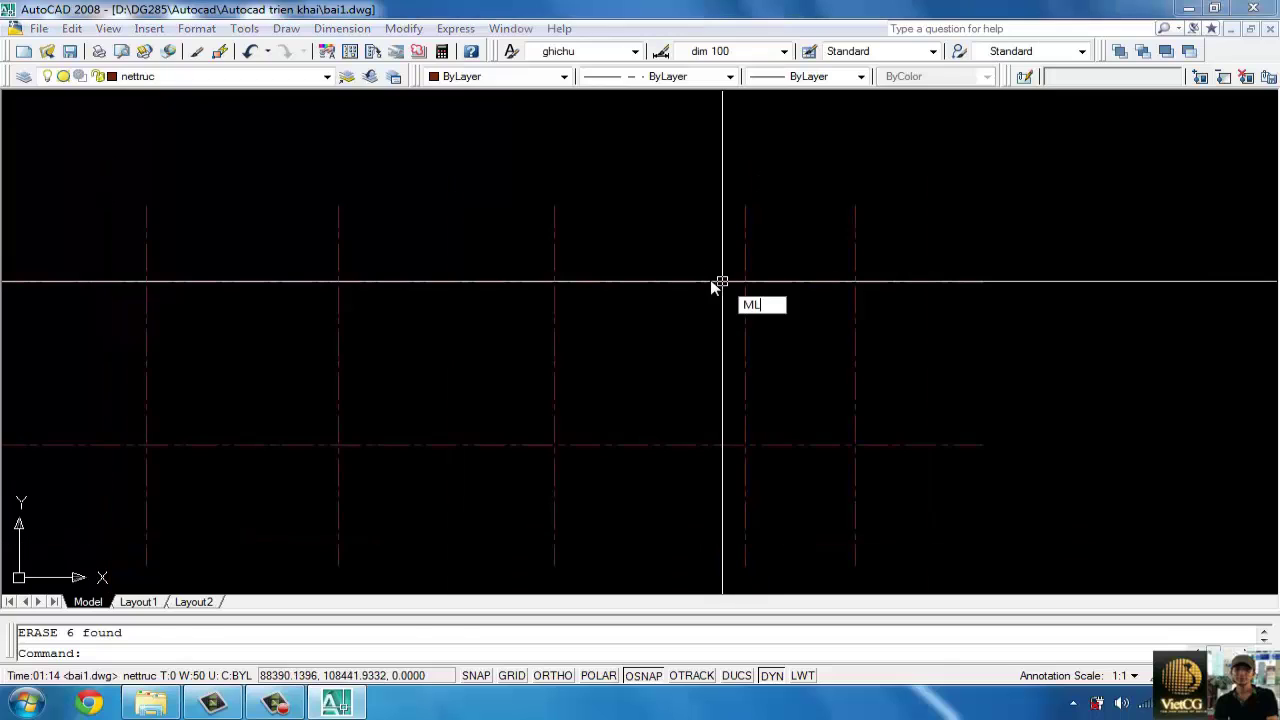
key("Return")
middle_click_drag(520, 369, 586, 323)
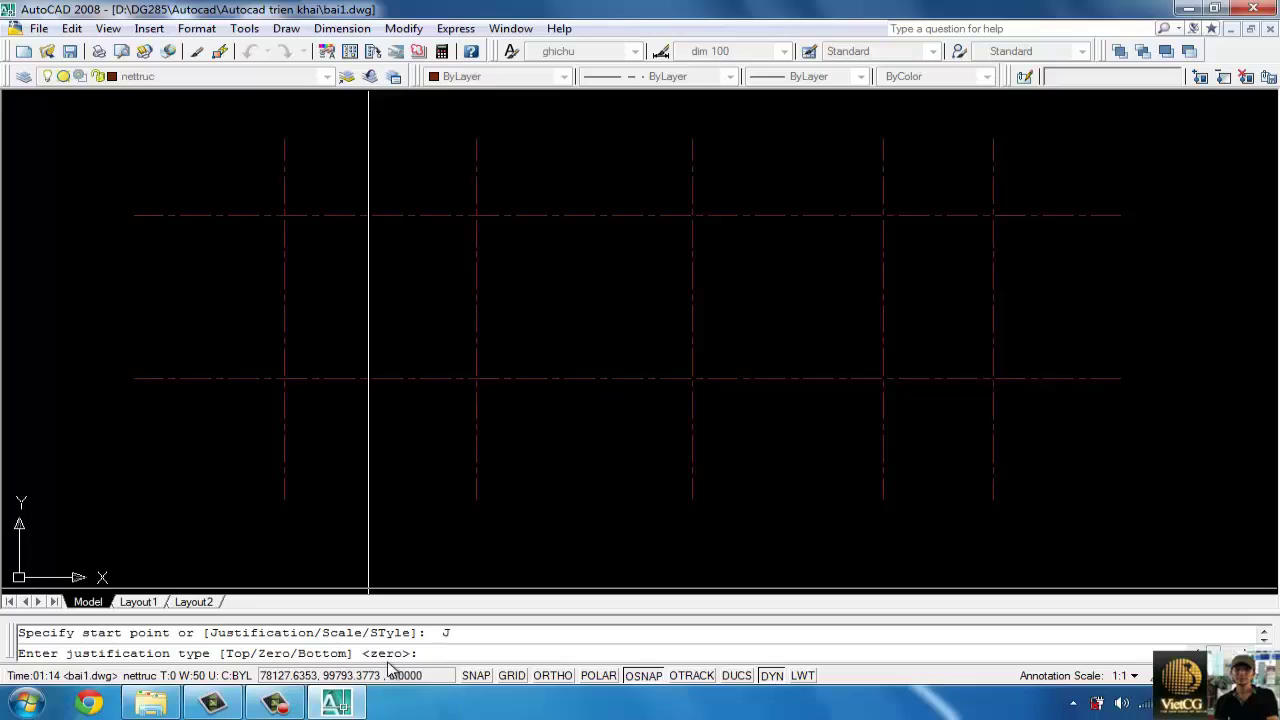
type("Z")
key("Return")
type("S")
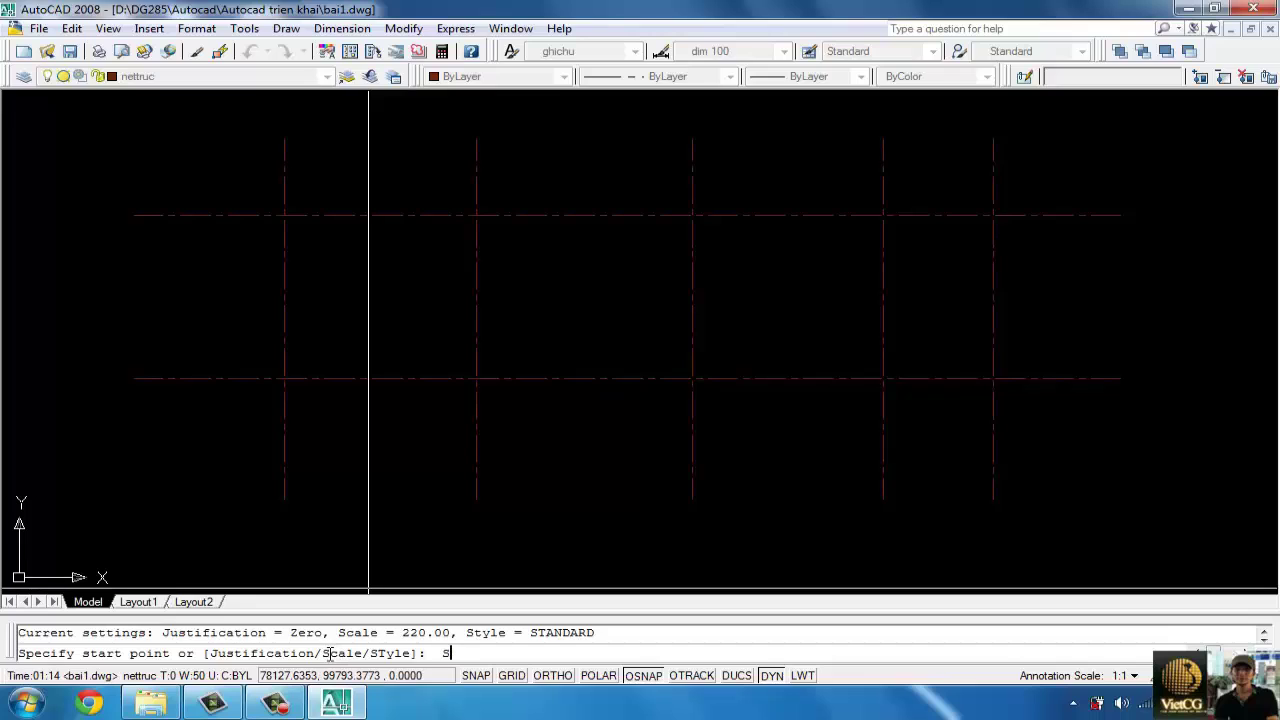
key("Return")
type("220")
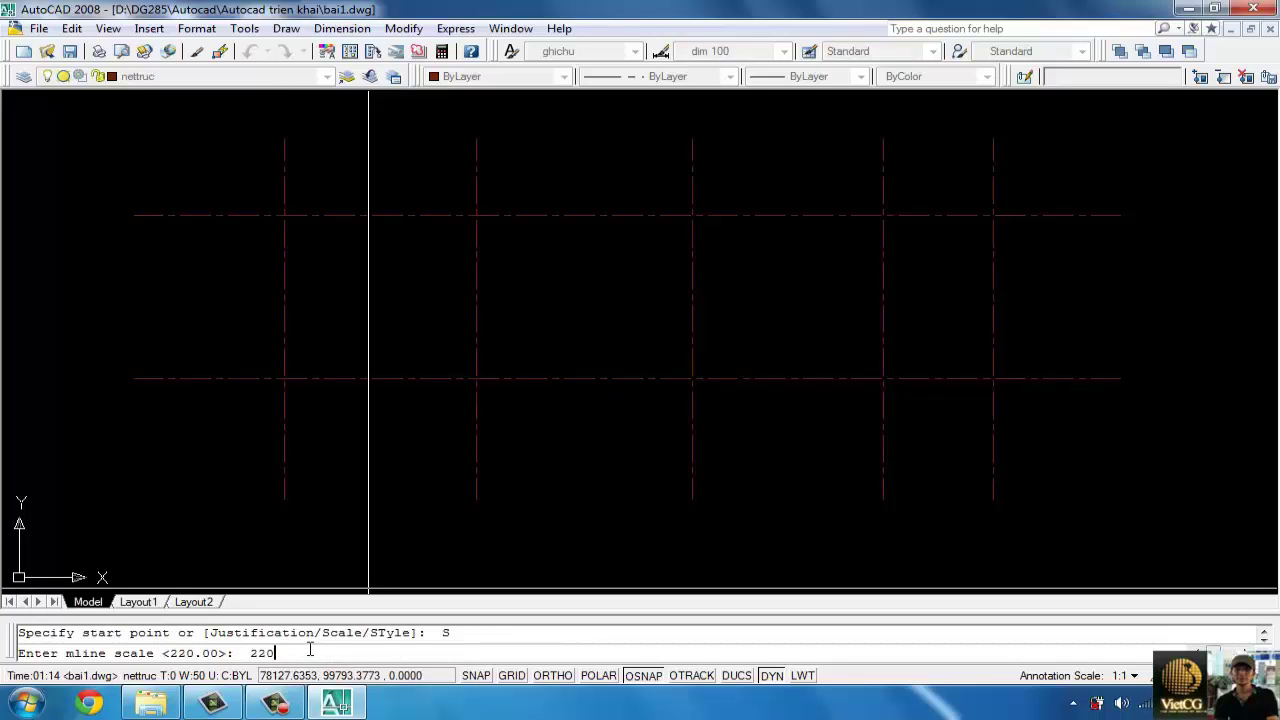
key("Return")
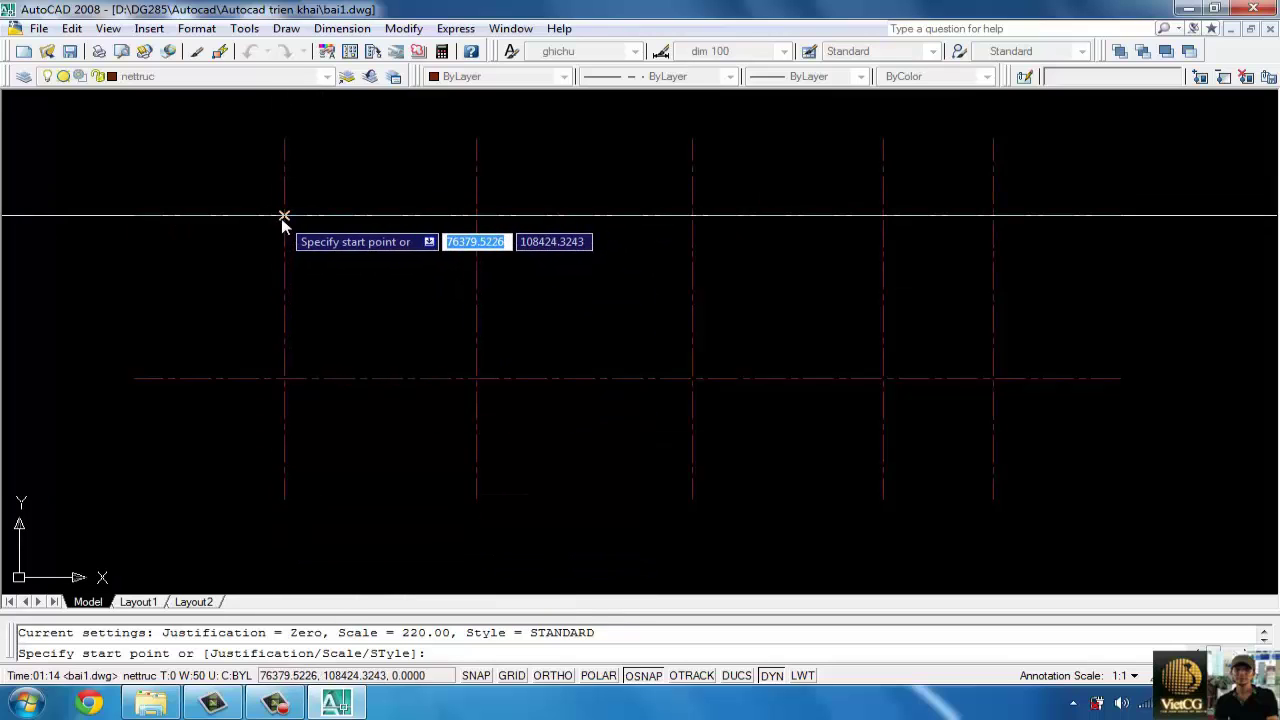
- Draw a closed multiline wall through the four corners of the grid rectangle
left_click(284, 216)
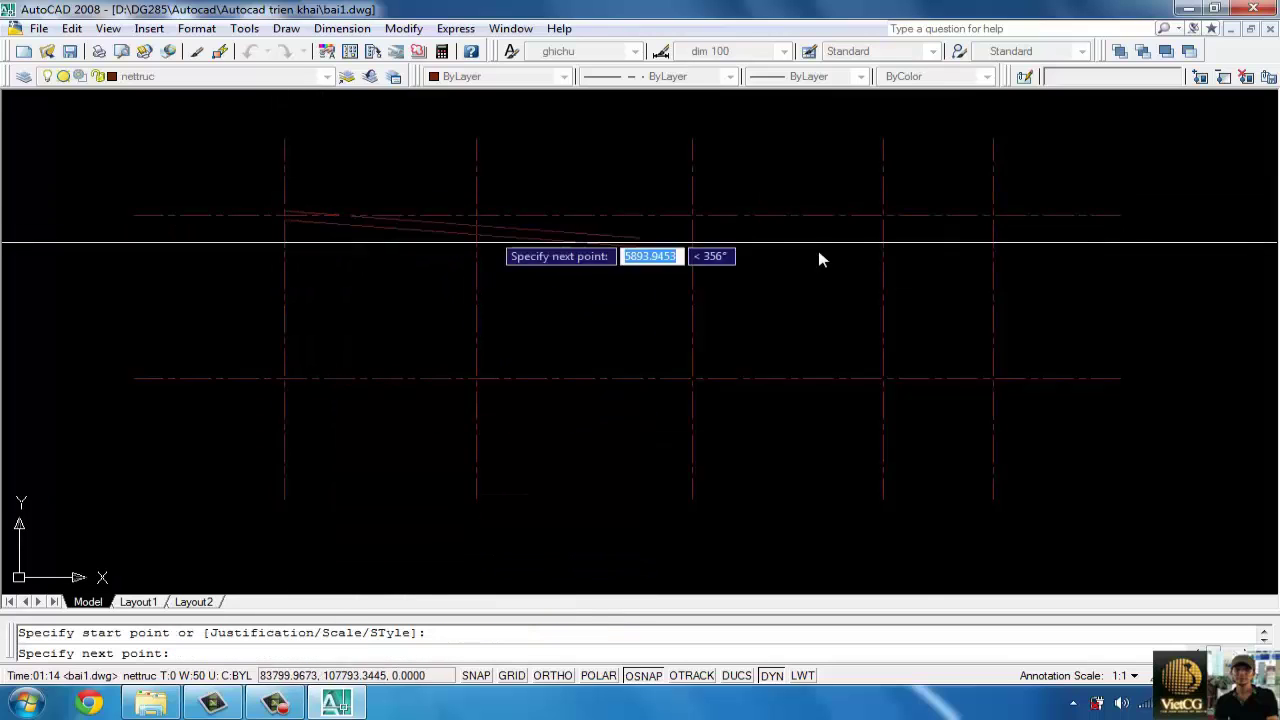
left_click(883, 216)
left_click(883, 380)
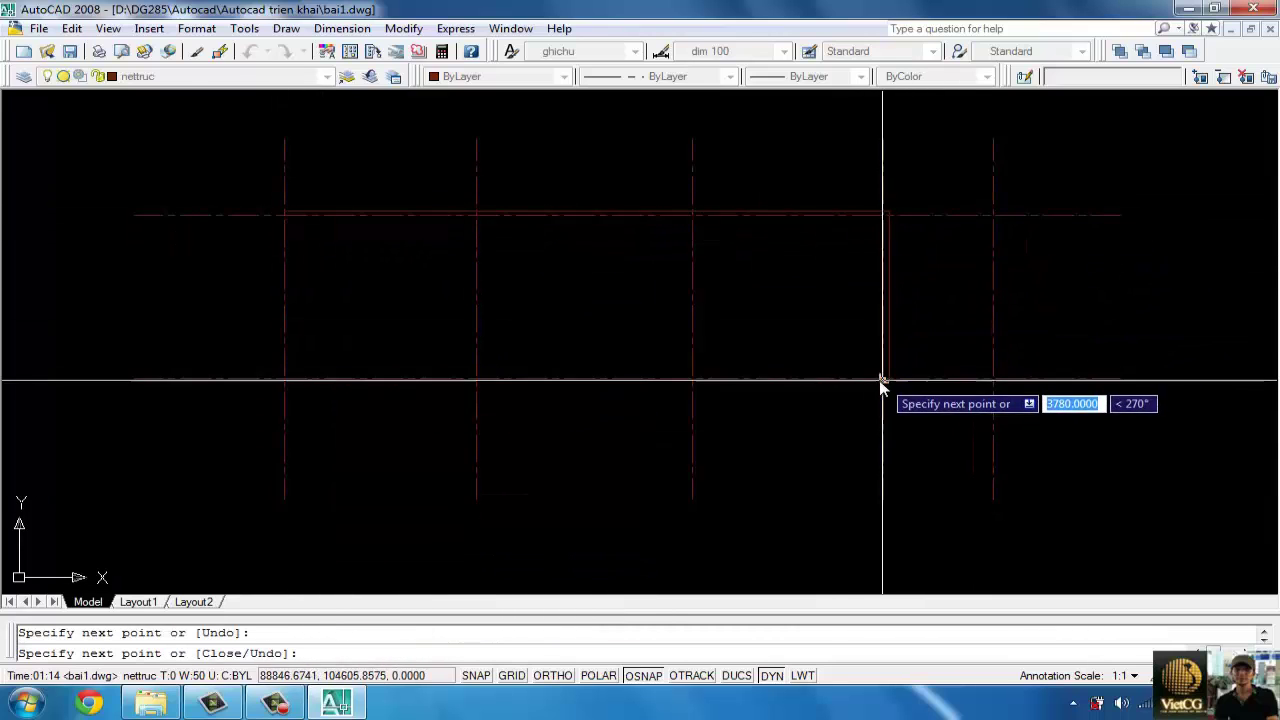
left_click(283, 380)
type("c")
key("Return")
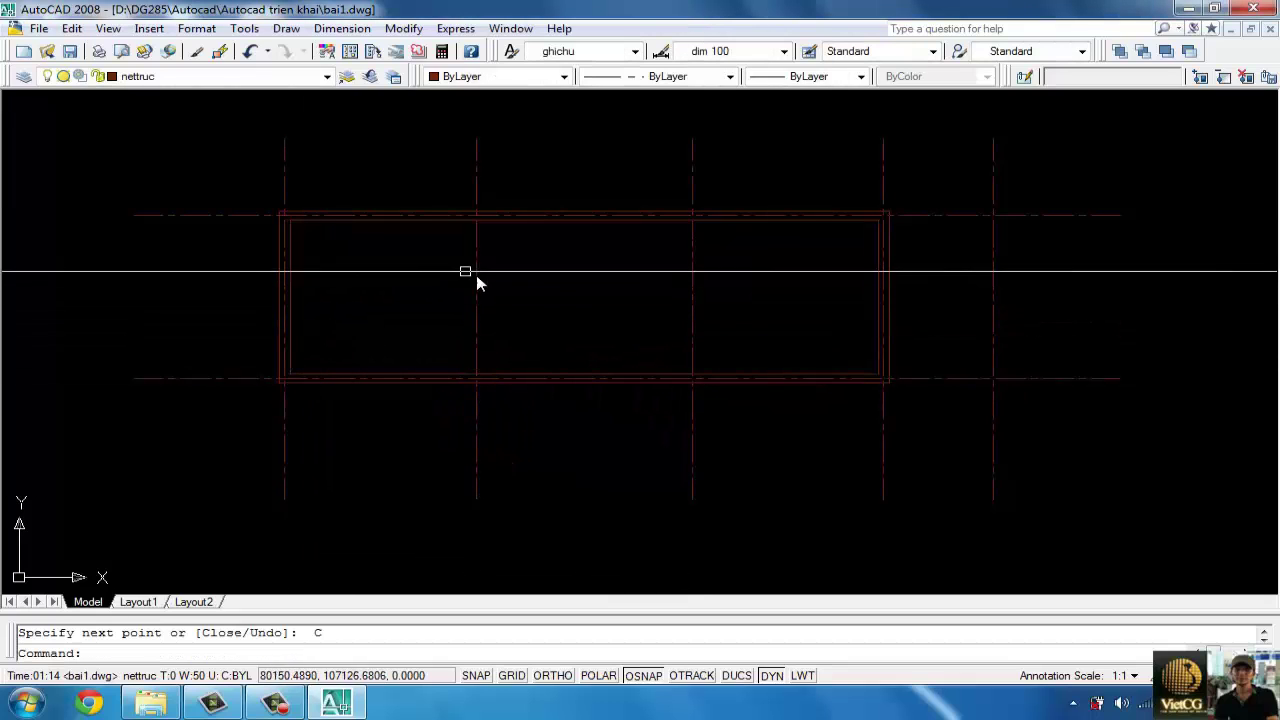
- Add two interior multiline walls along the second and third vertical axes
type("ml")
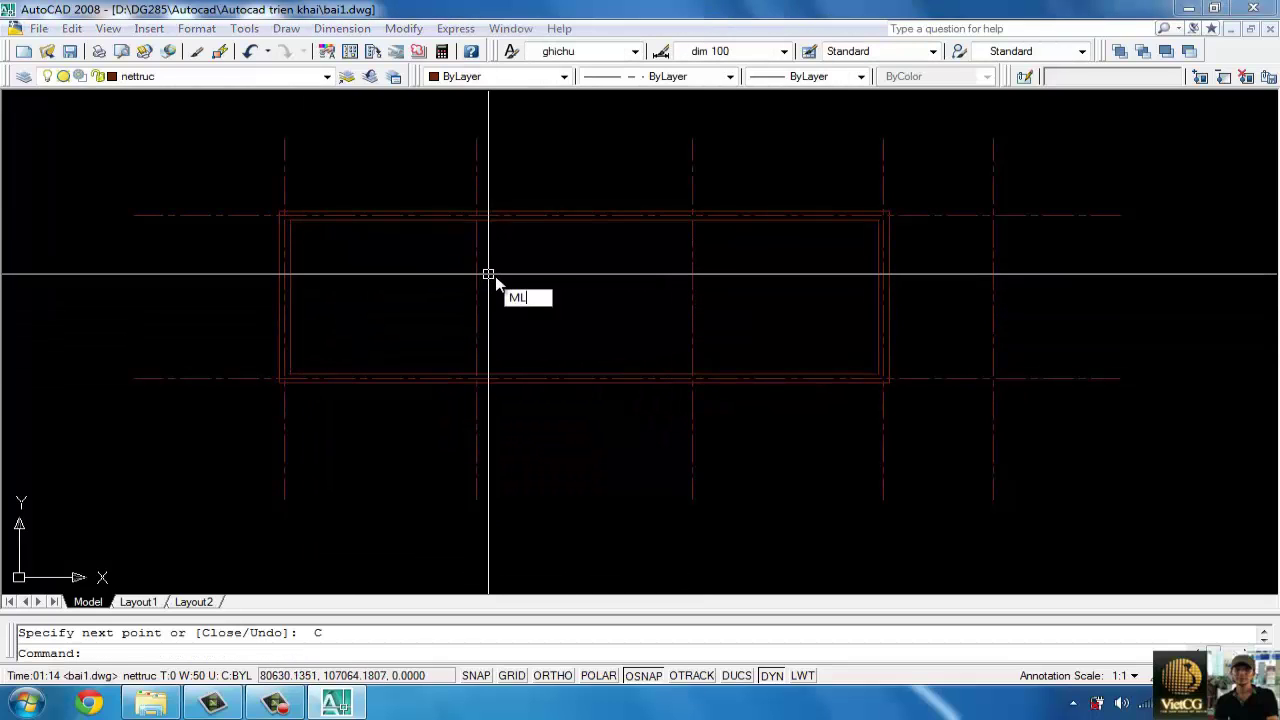
key("Return")
left_click(476, 216)
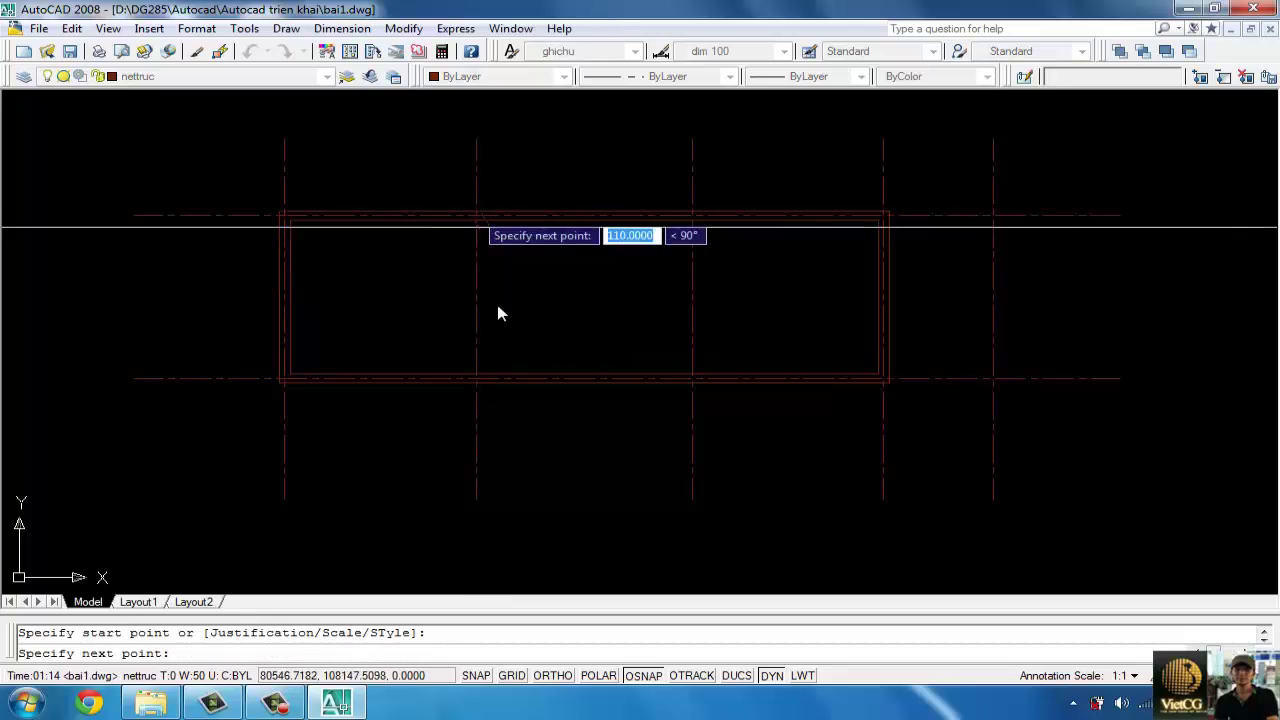
left_click(474, 374)
key("Return")
key("Return")
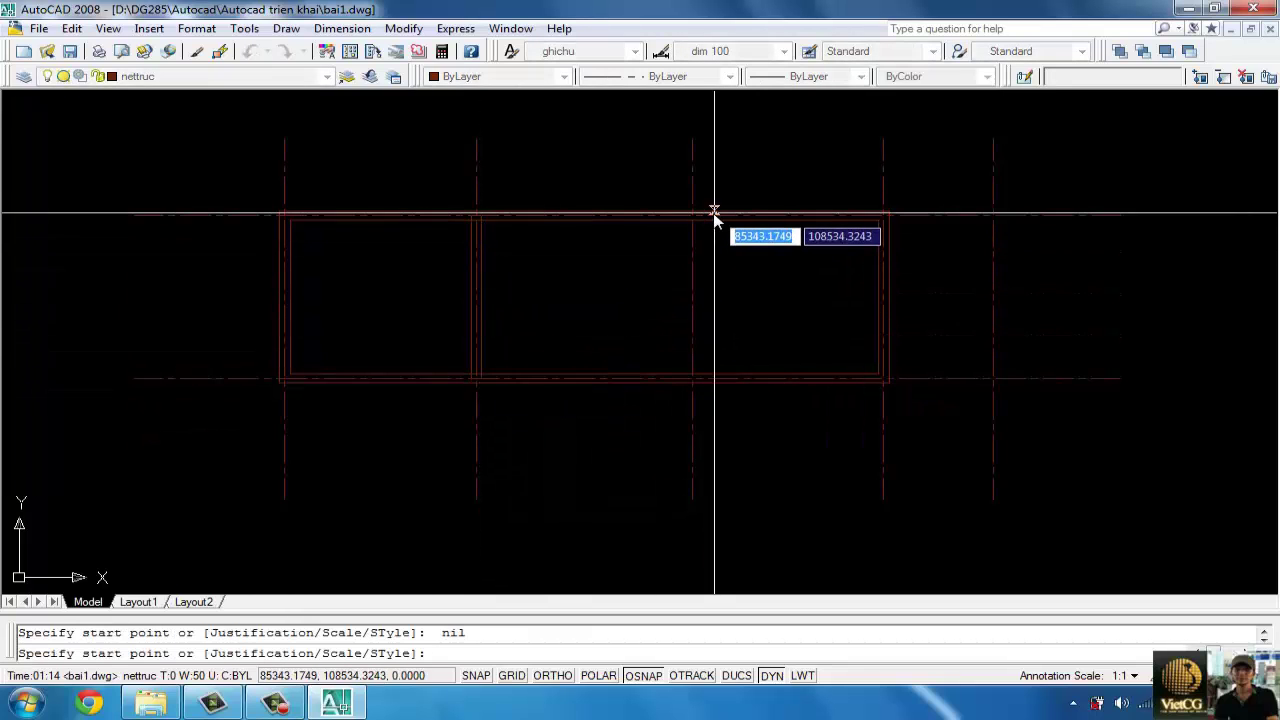
left_click(691, 215)
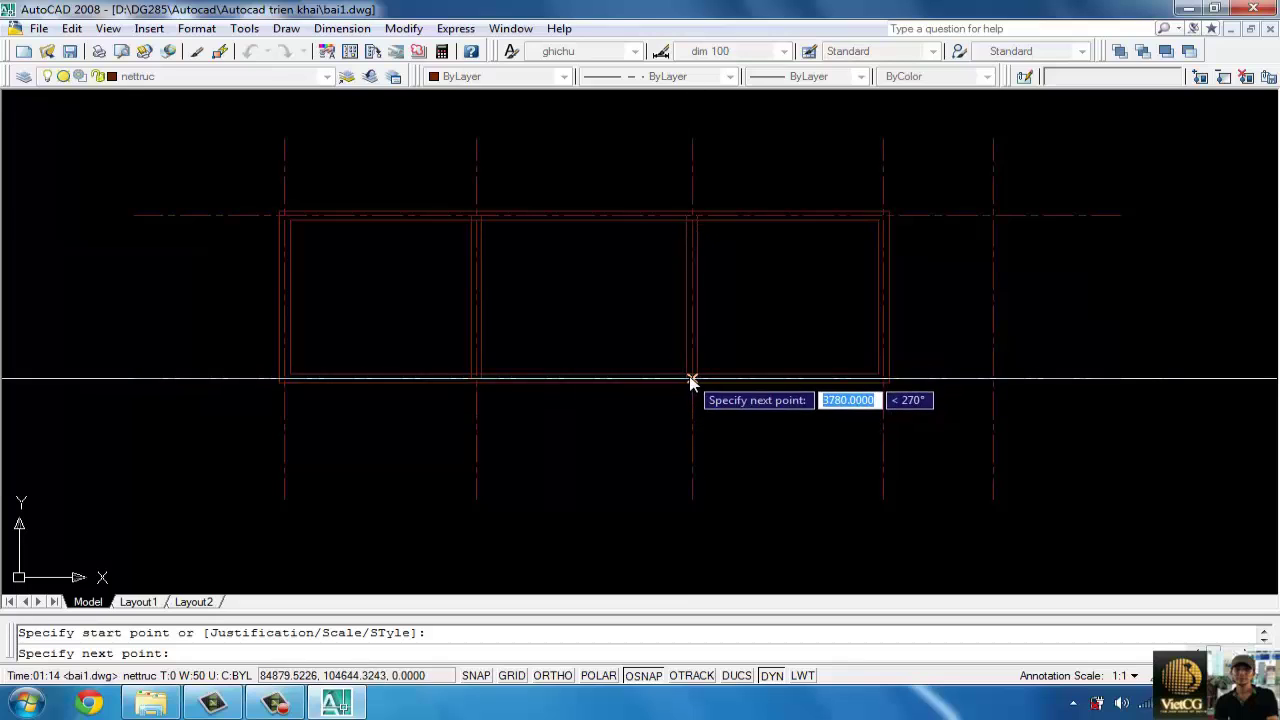
left_click(691, 380)
key("Escape")
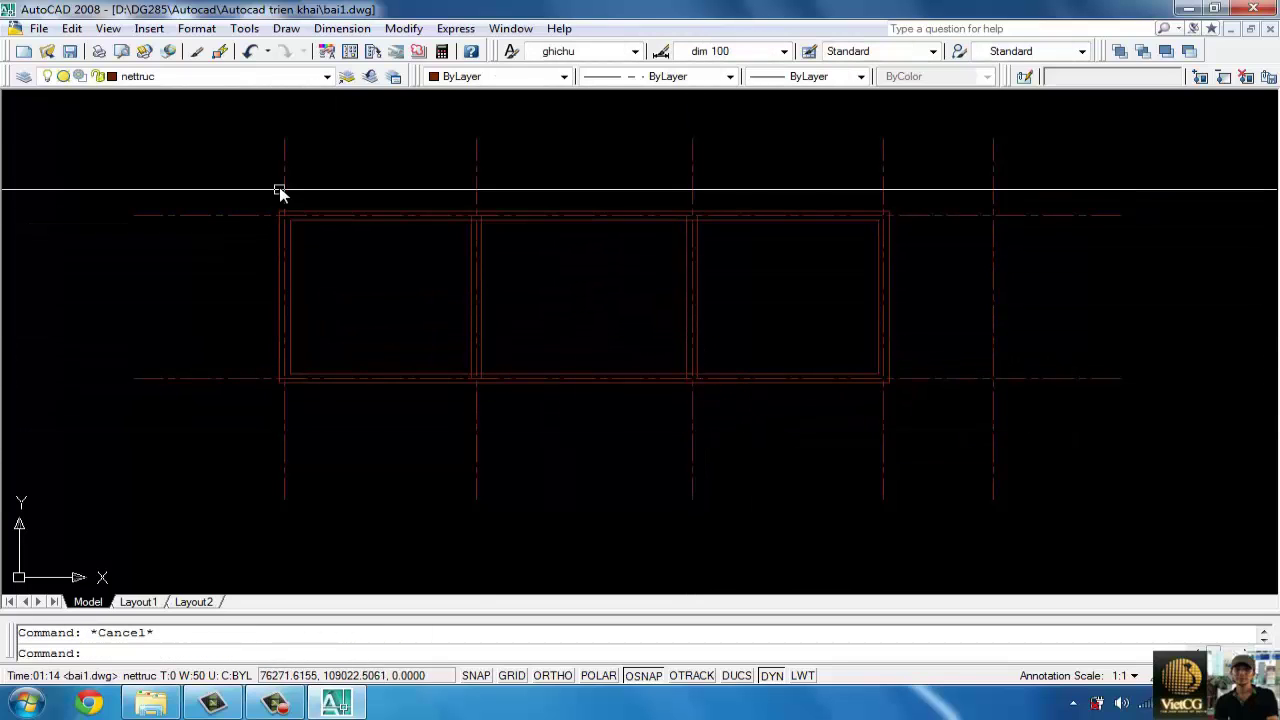
left_click(268, 190)
- Explode all the multiline walls into plain lines
left_click(934, 420)
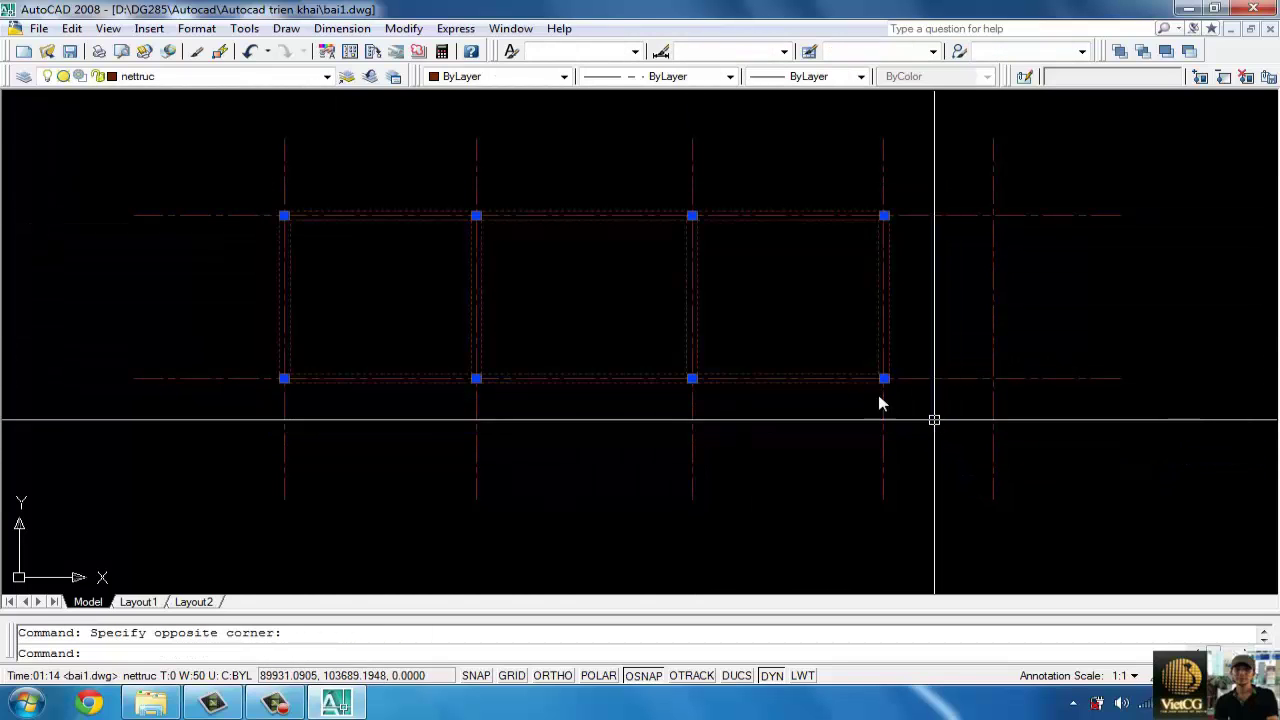
type("x")
key("Return")
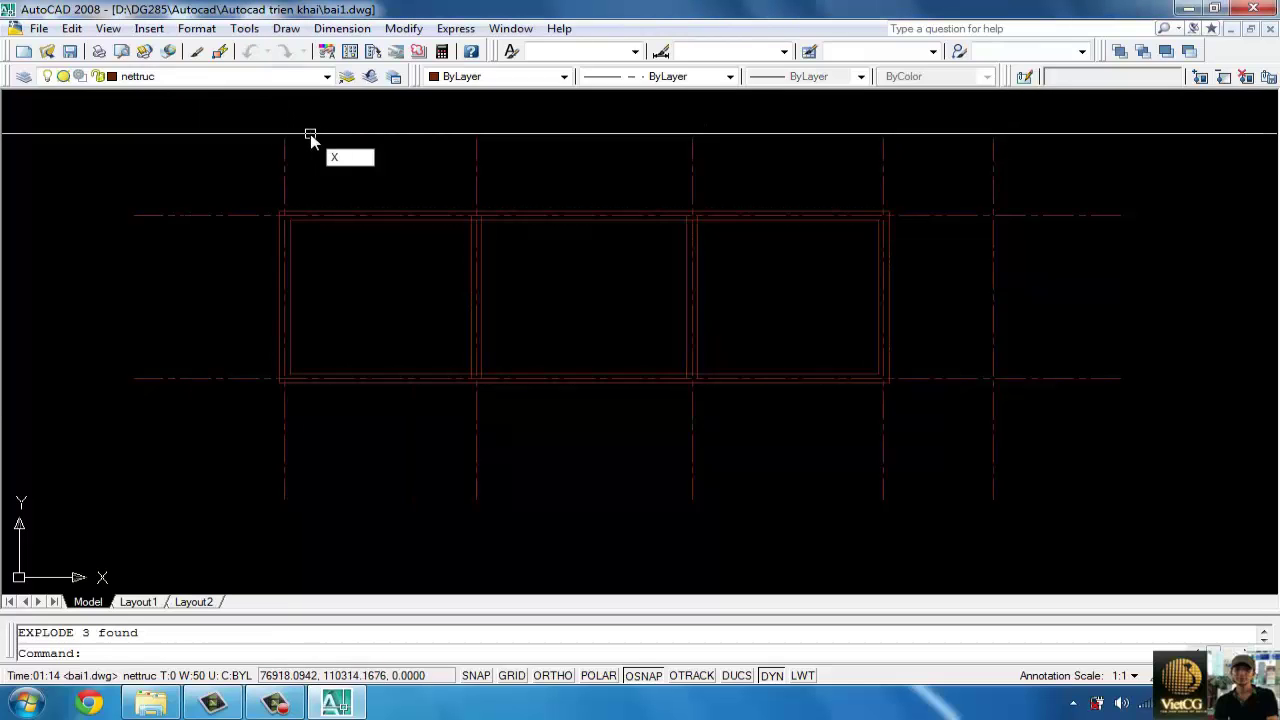
- Move all the exploded wall lines onto the netcat layer
left_click(245, 175)
left_click(920, 423)
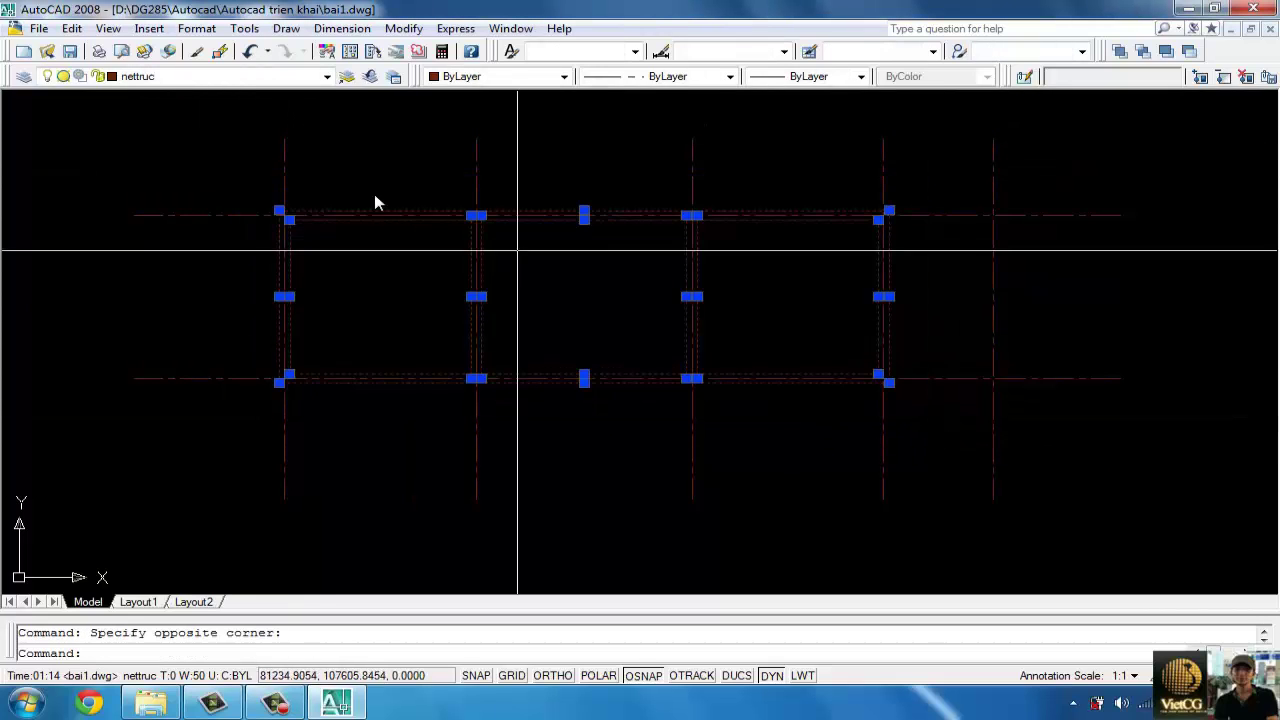
left_click(327, 77)
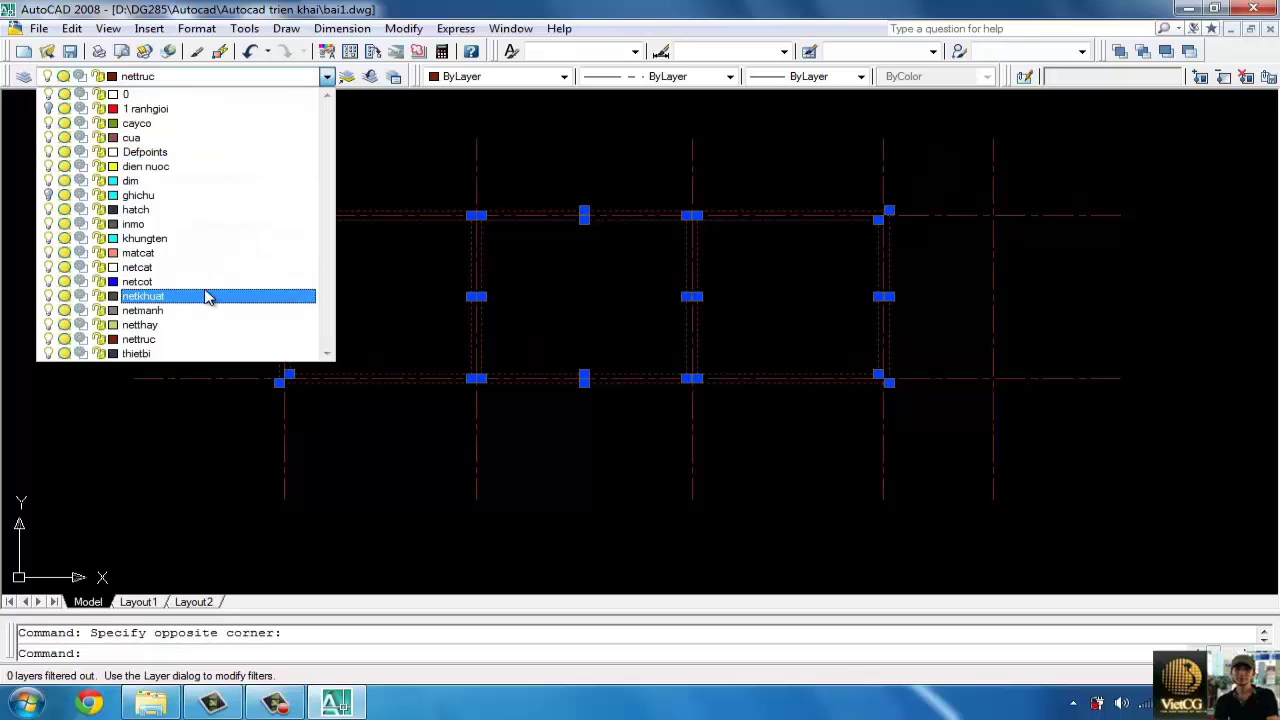
left_click(190, 267)
key("Escape")
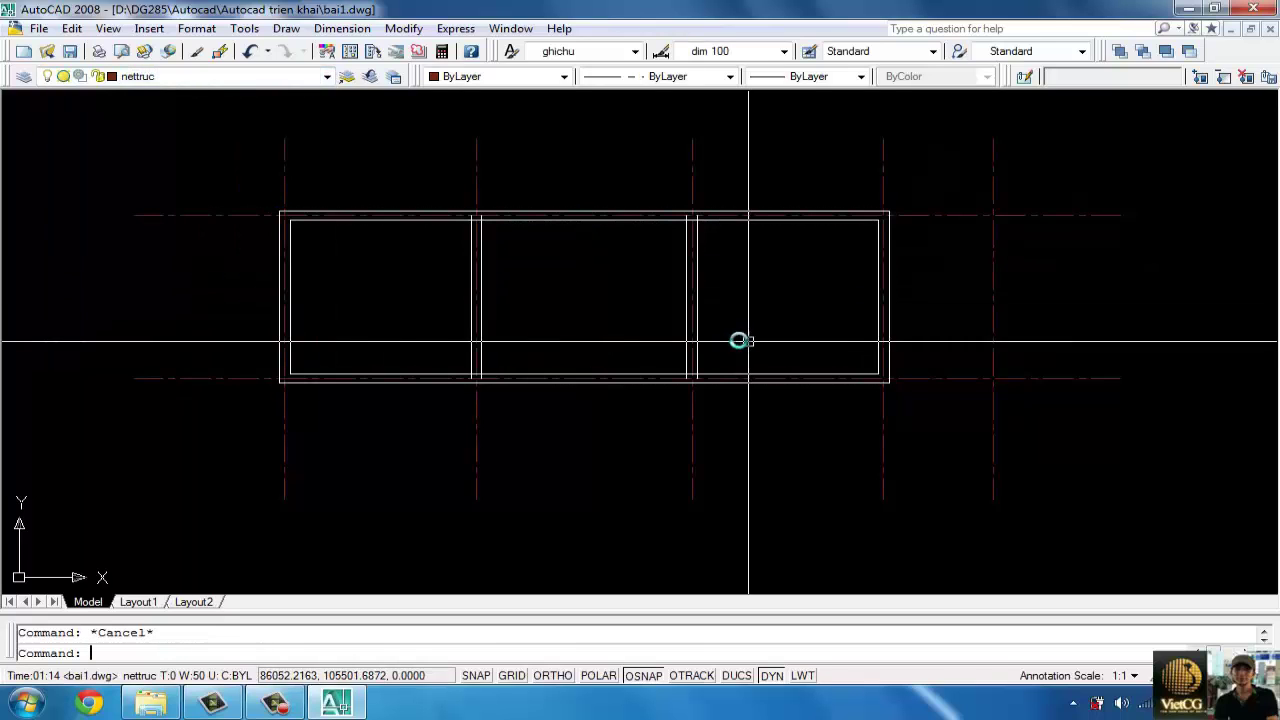
- Isolate the netcat layer so the axis lines are hidden
type("Q")
key("Return")
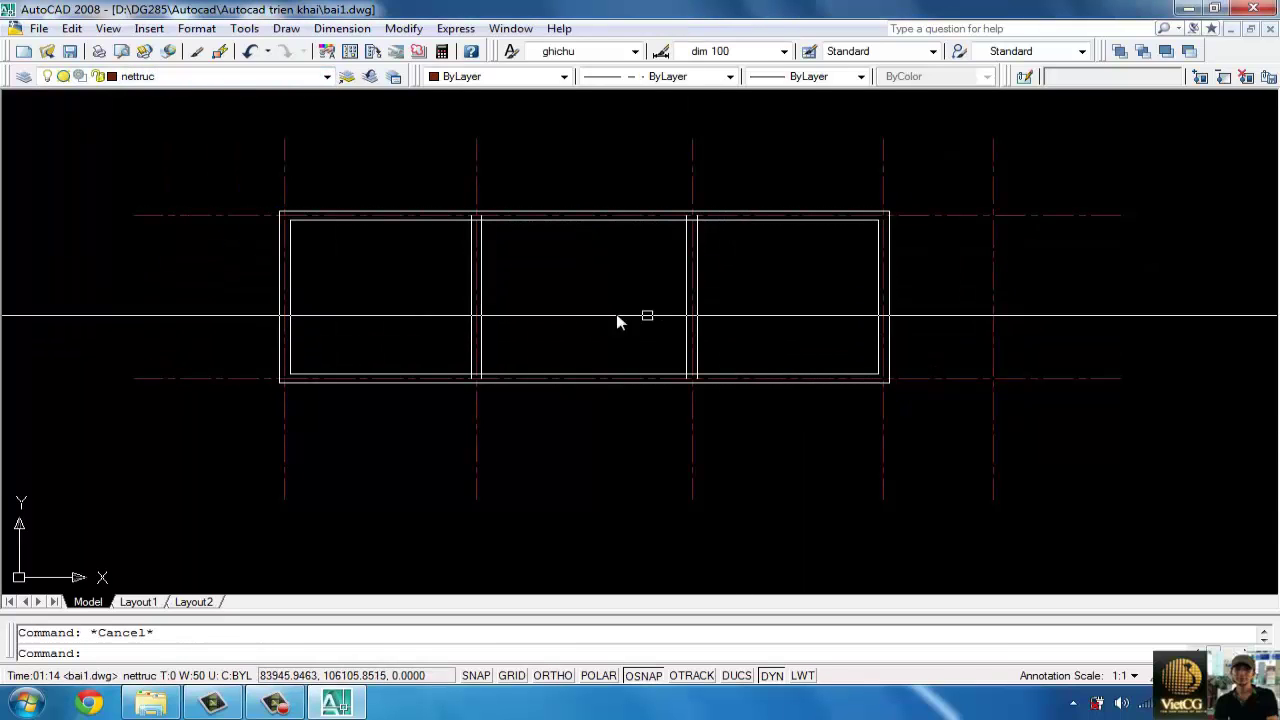
left_click(542, 222)
key("Return")
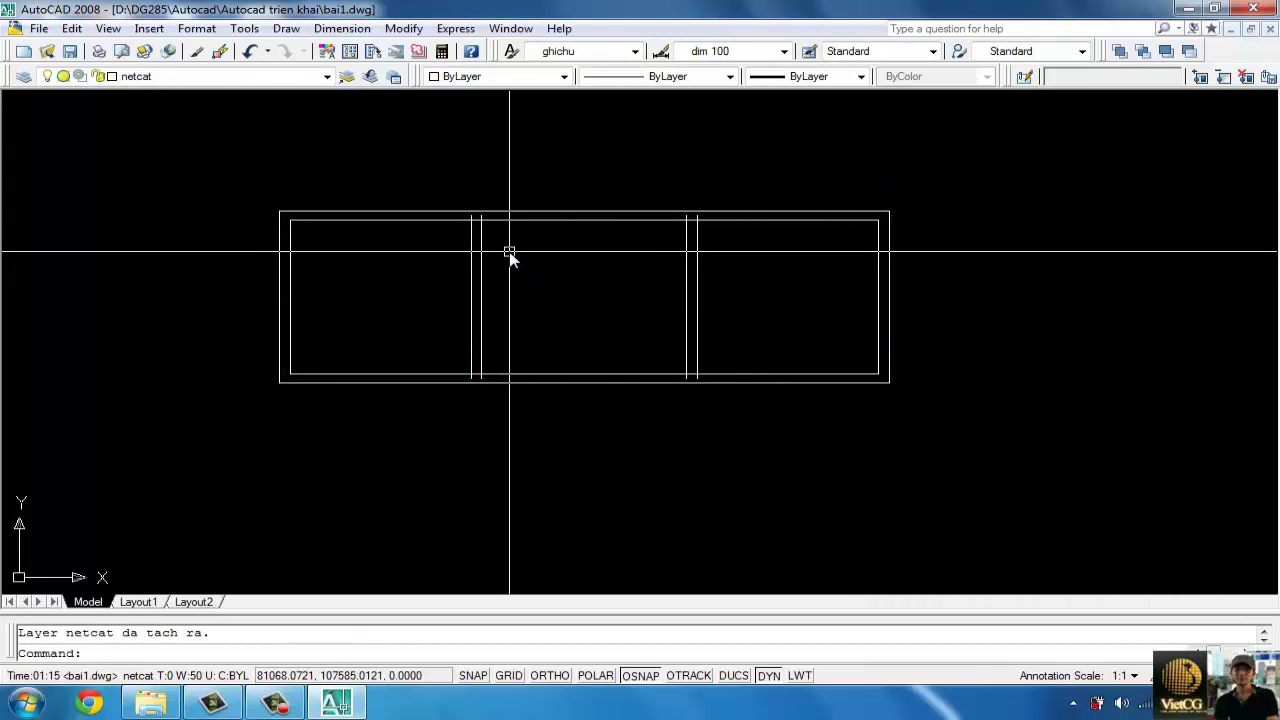
- Trim the stubs and short segment above the top wall line
key("Escape")
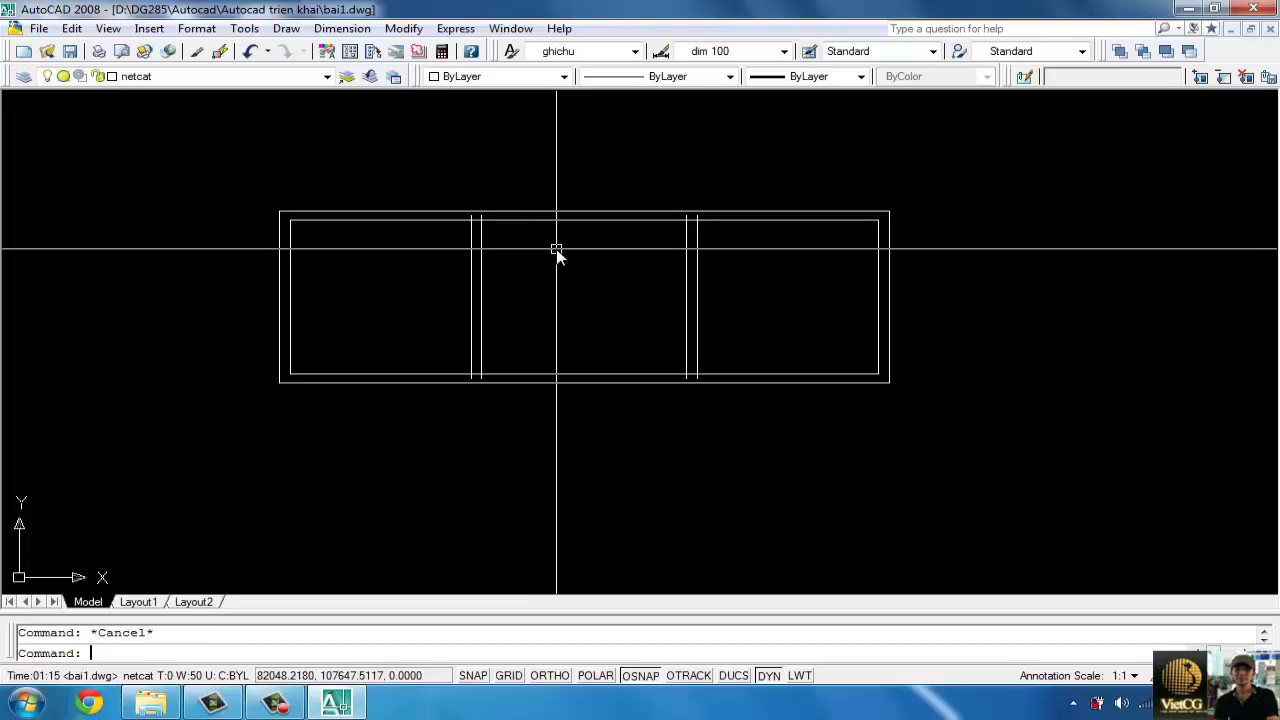
type("tr")
key("Return")
scroll(460, 217, "up", 2)
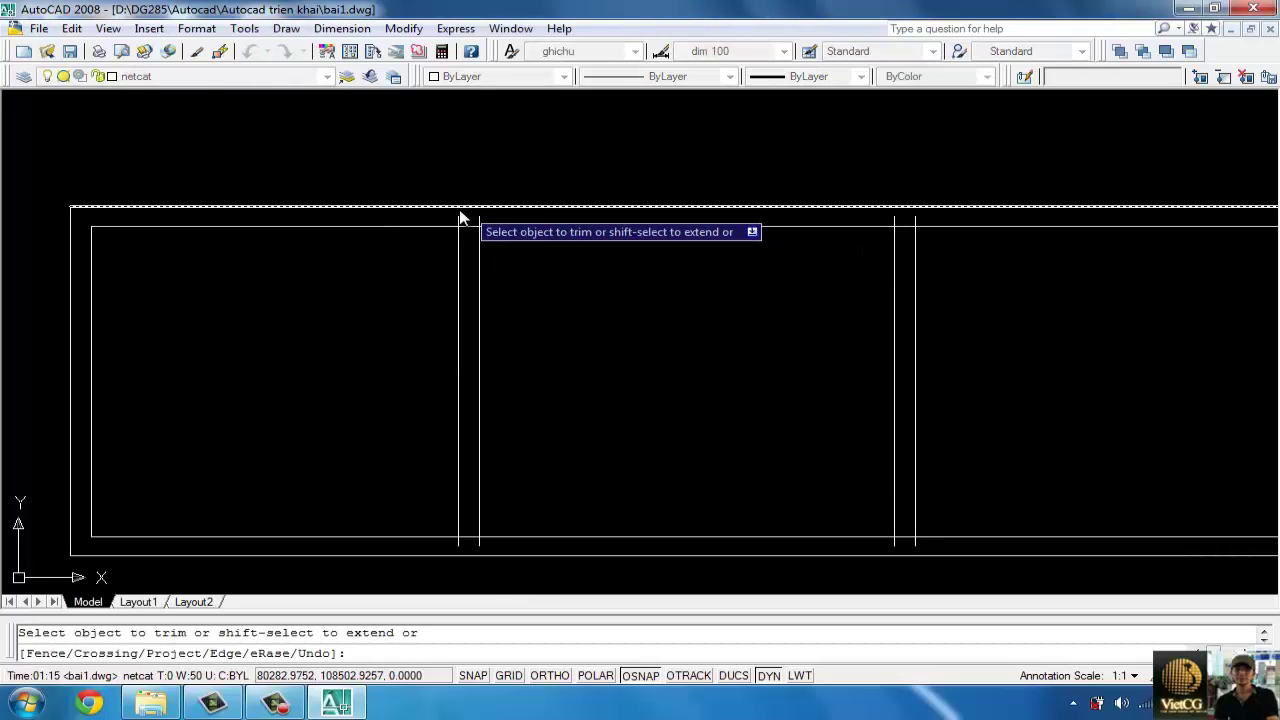
scroll(540, 234, "up", 2)
left_click(540, 222)
left_click(430, 226)
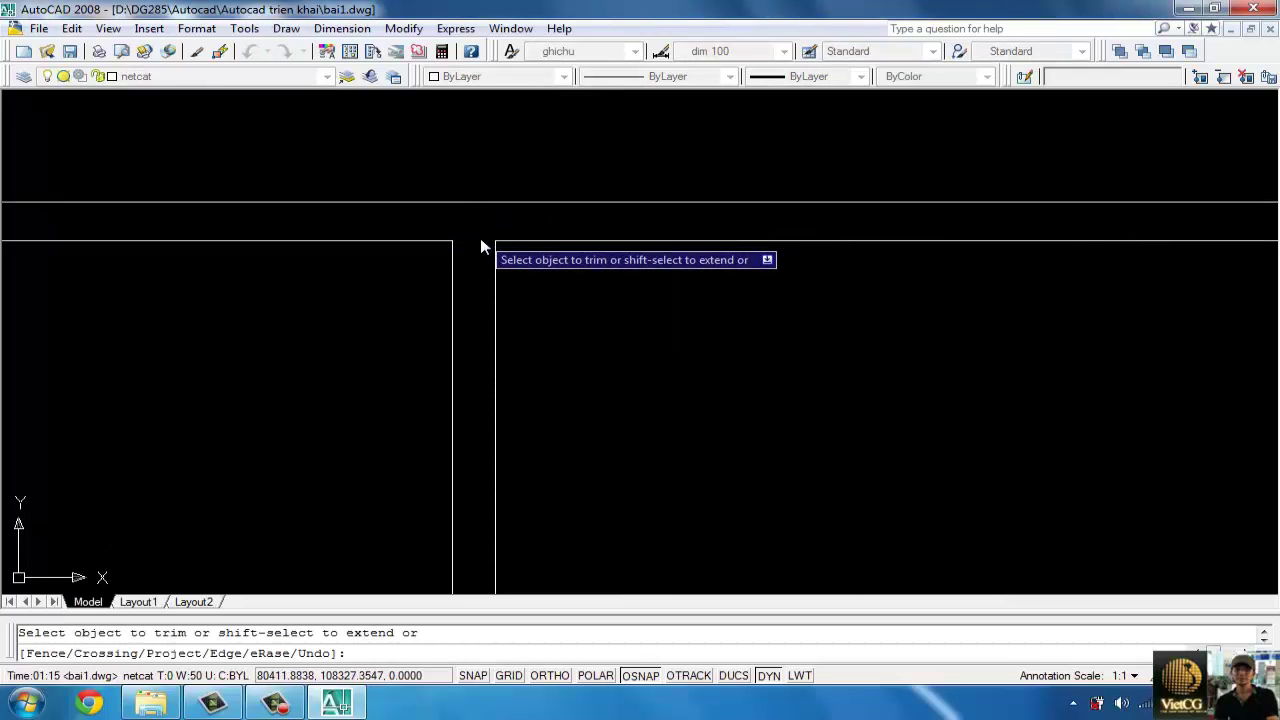
scroll(711, 254, "down", 1)
scroll(868, 252, "down", 1)
left_click(817, 247)
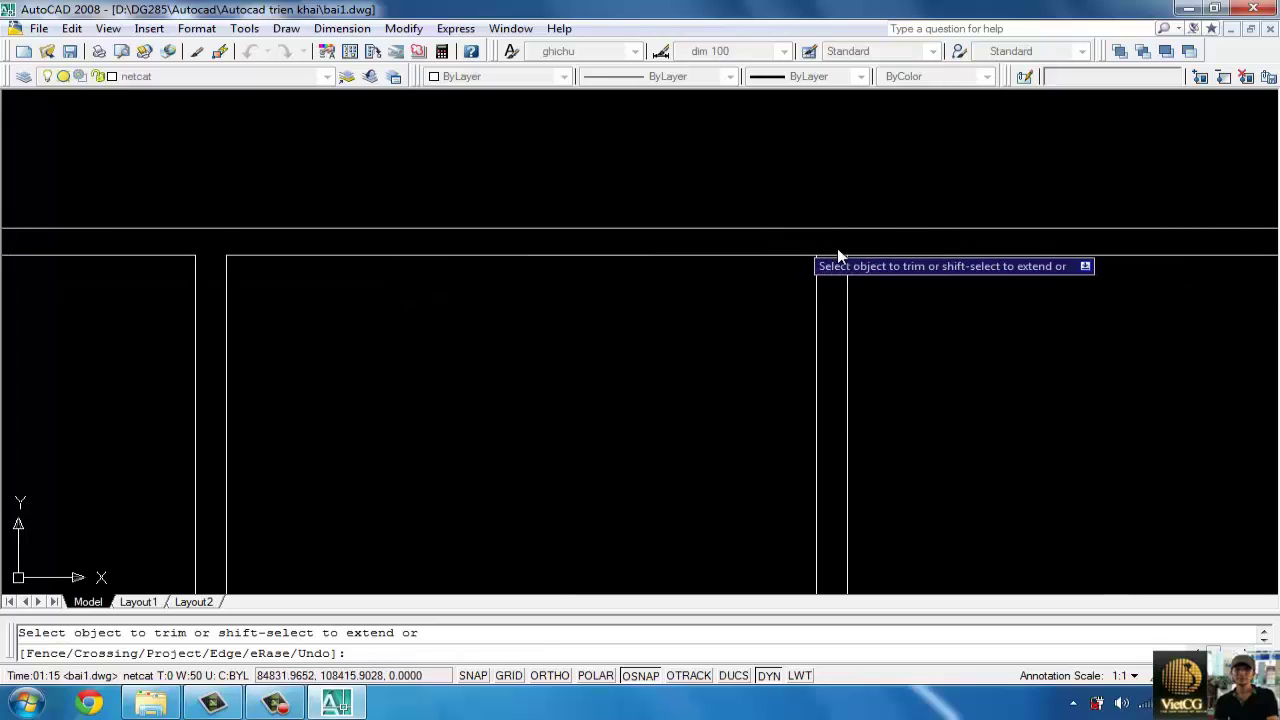
left_click(847, 247)
left_click(835, 256)
scroll(866, 457, "down", 2)
scroll(851, 500, "up", 3)
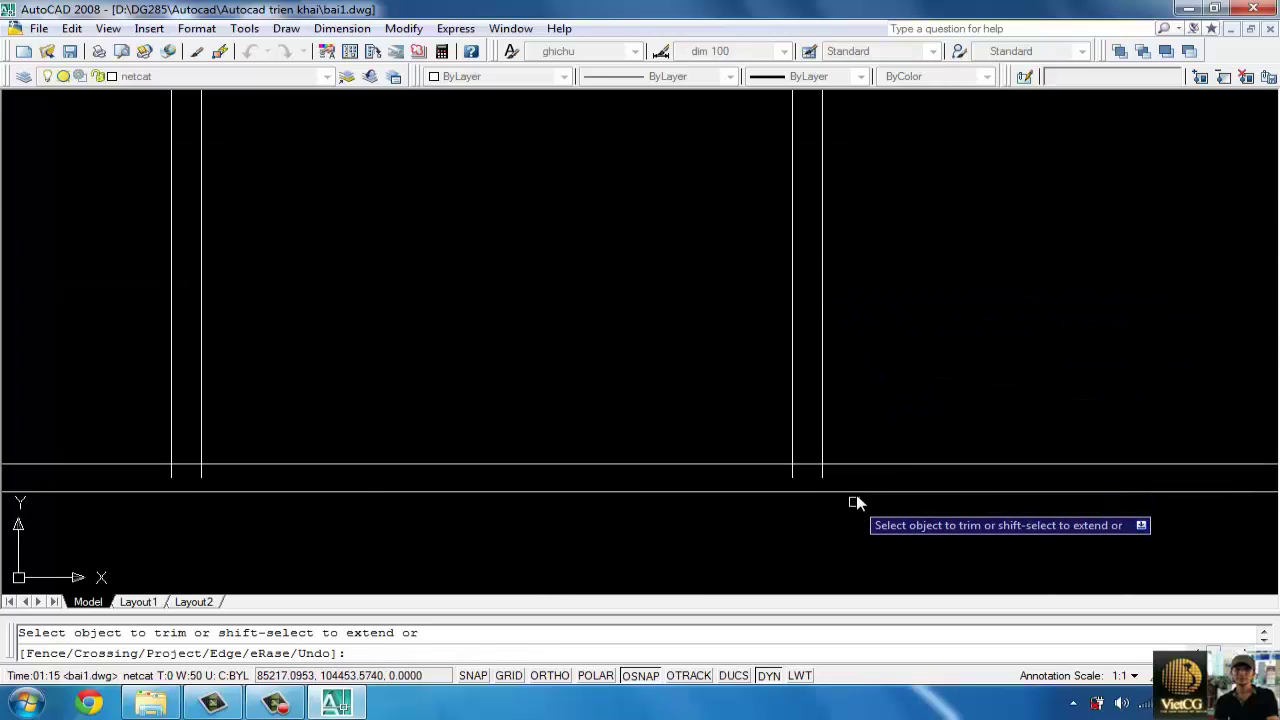
- Trim the stubs below the bottom wall line with a crossing window
left_click(863, 482)
left_click(163, 480)
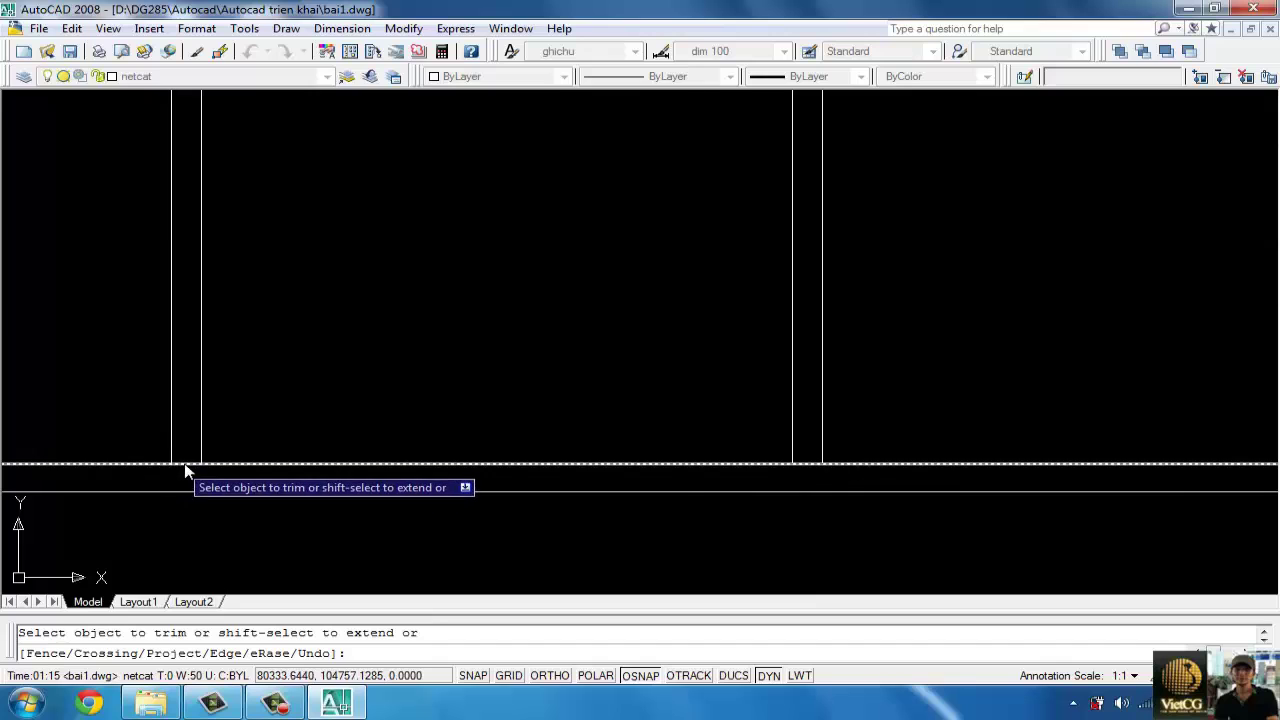
scroll(810, 468, "down", 4)
key("Return")
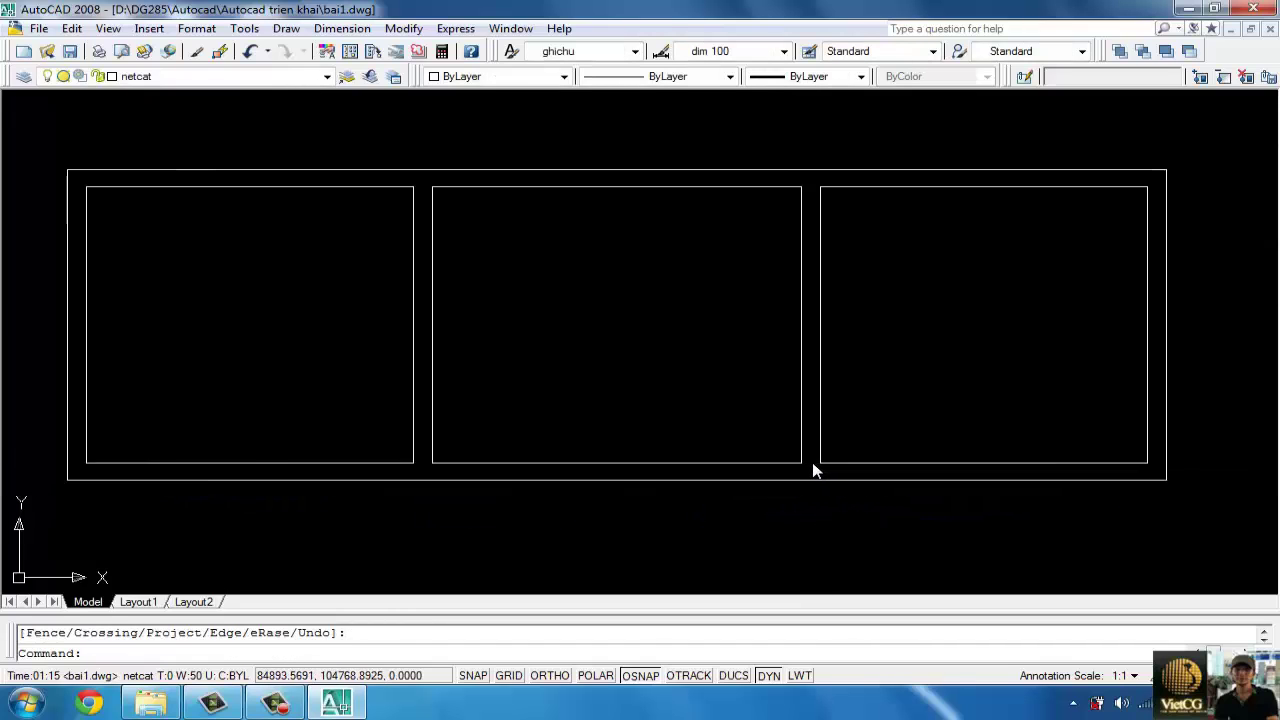
- Turn all layers back on and pan so the whole frame is centred
type("on")
key("Return")
scroll(683, 249, "down", 6)
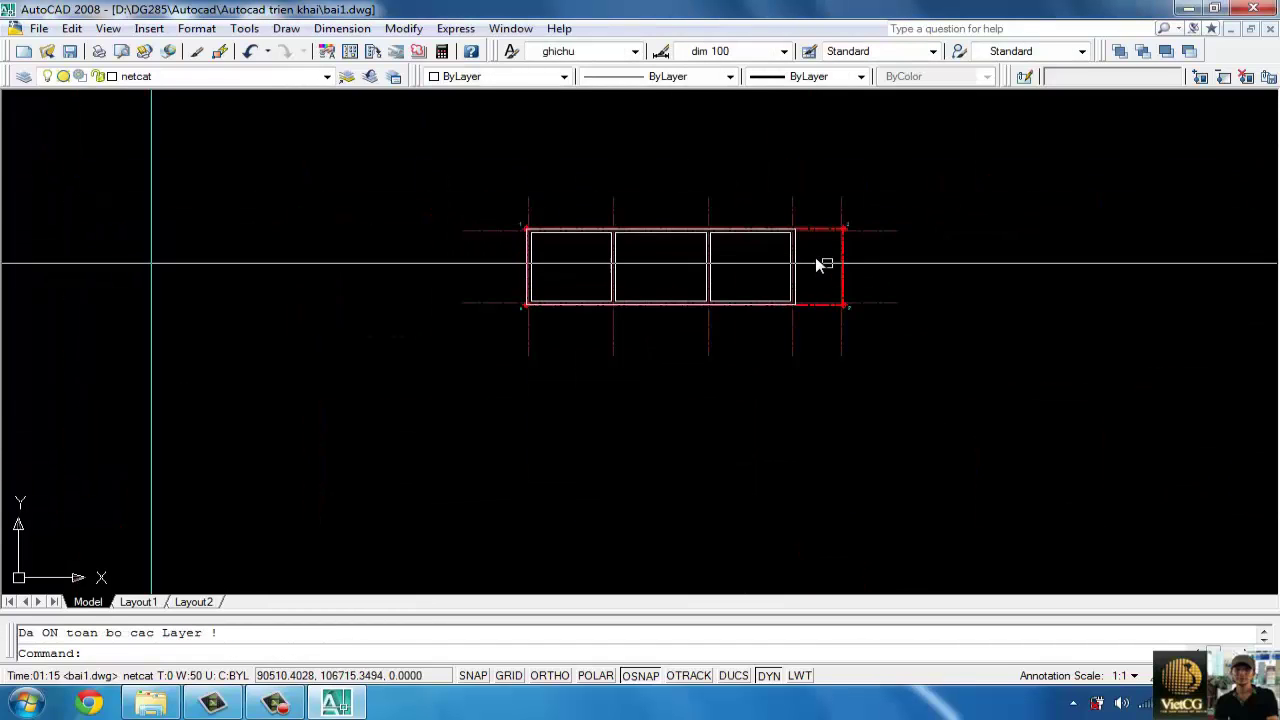
scroll(820, 263, "up", 5)
middle_click_drag(408, 265, 631, 277)
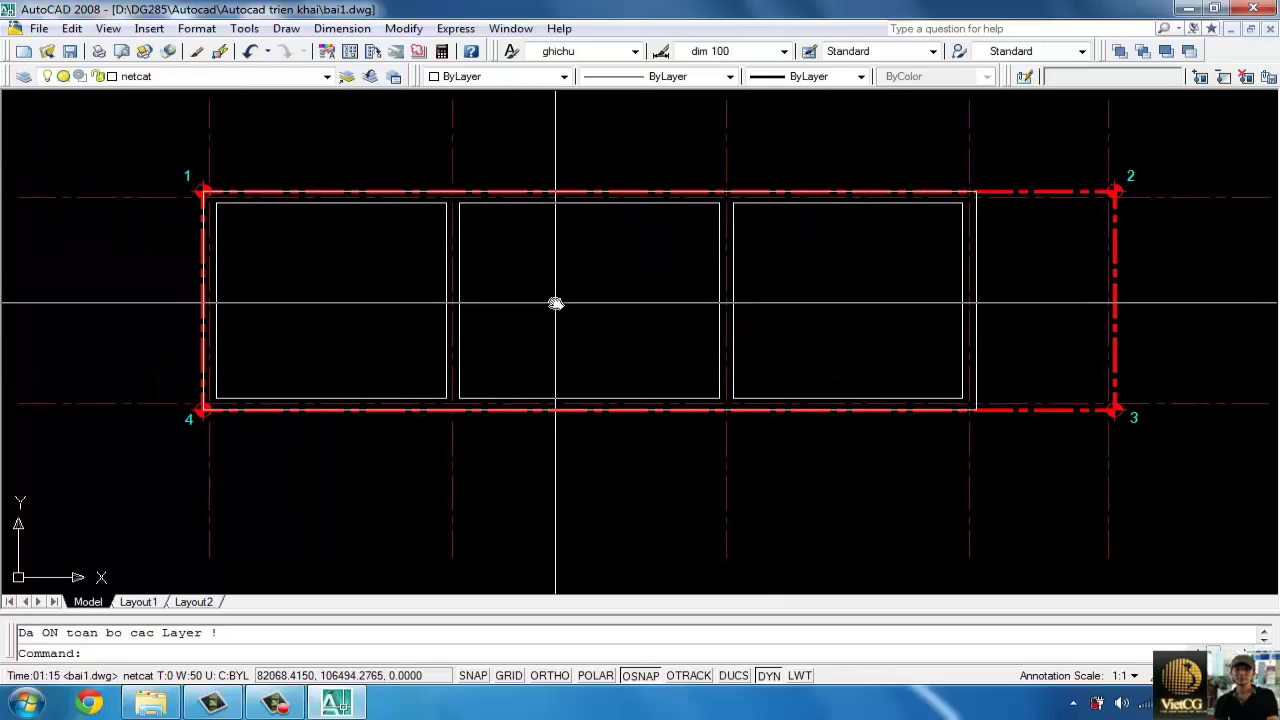
middle_click_drag(554, 303, 663, 266)
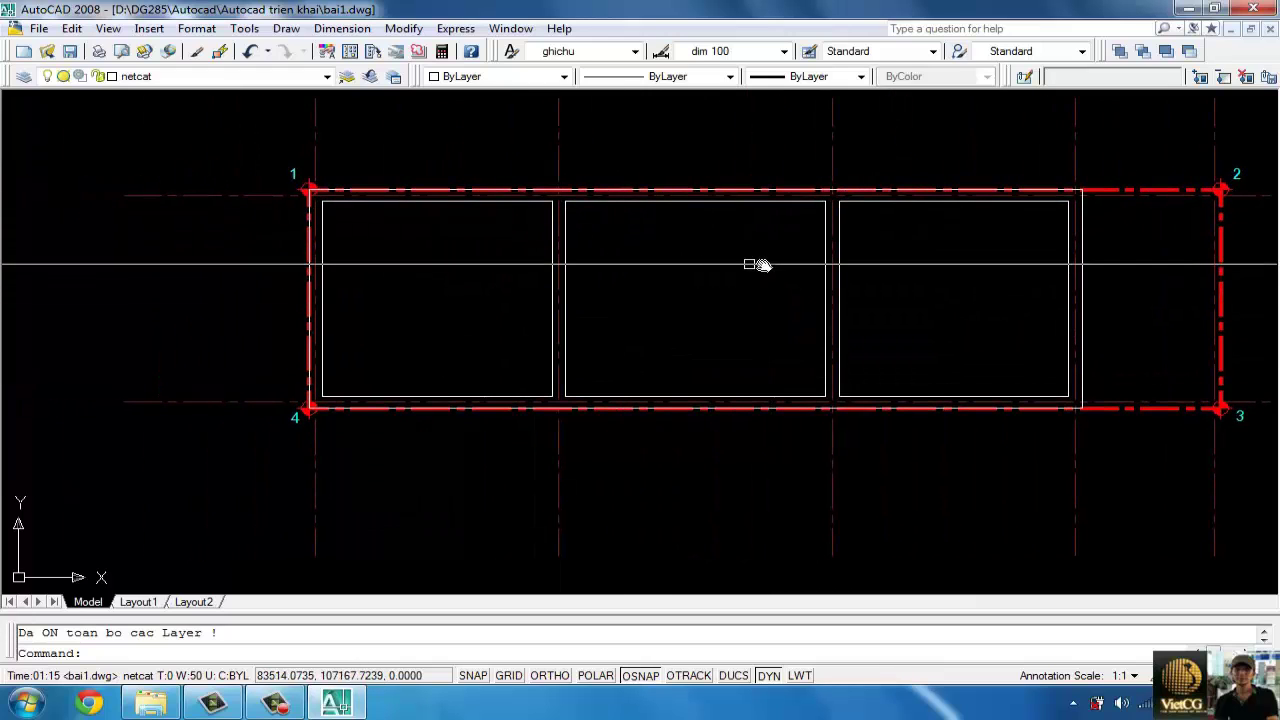
middle_click_drag(620, 250, 646, 294)
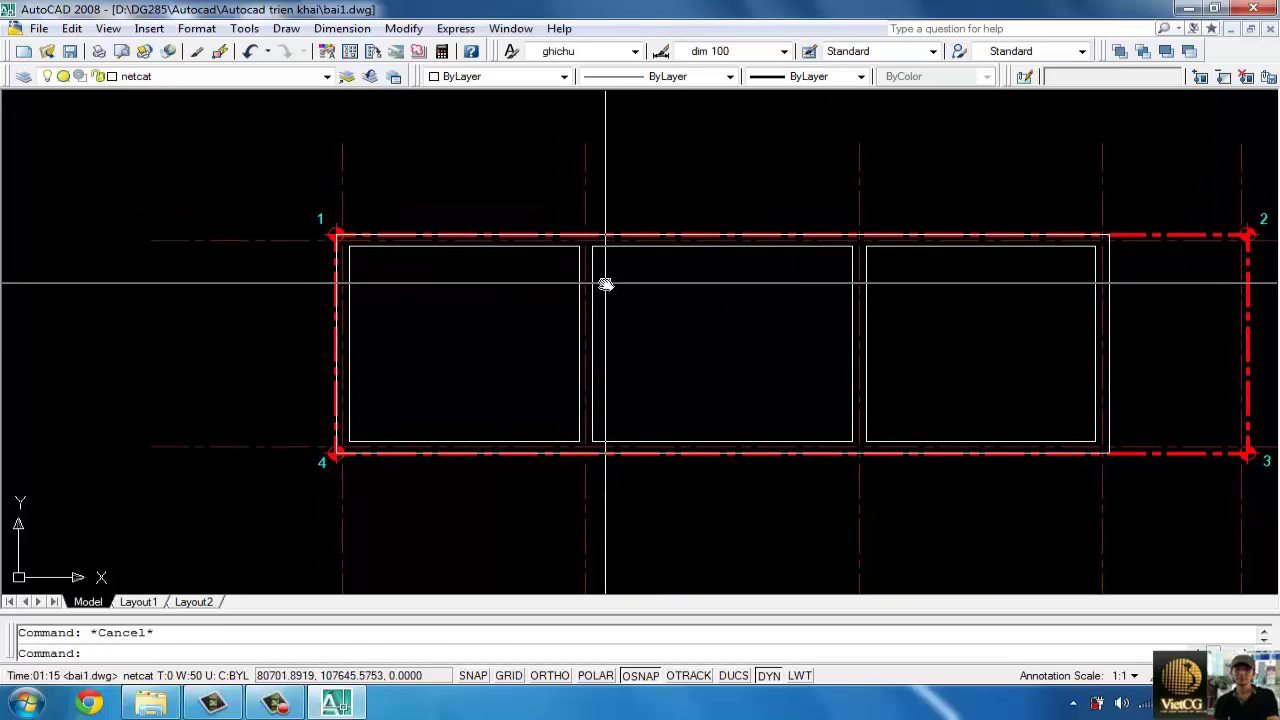
- Offset the middle room's left wall 950 inward as a vertical guide line
type("o")
key("Return")
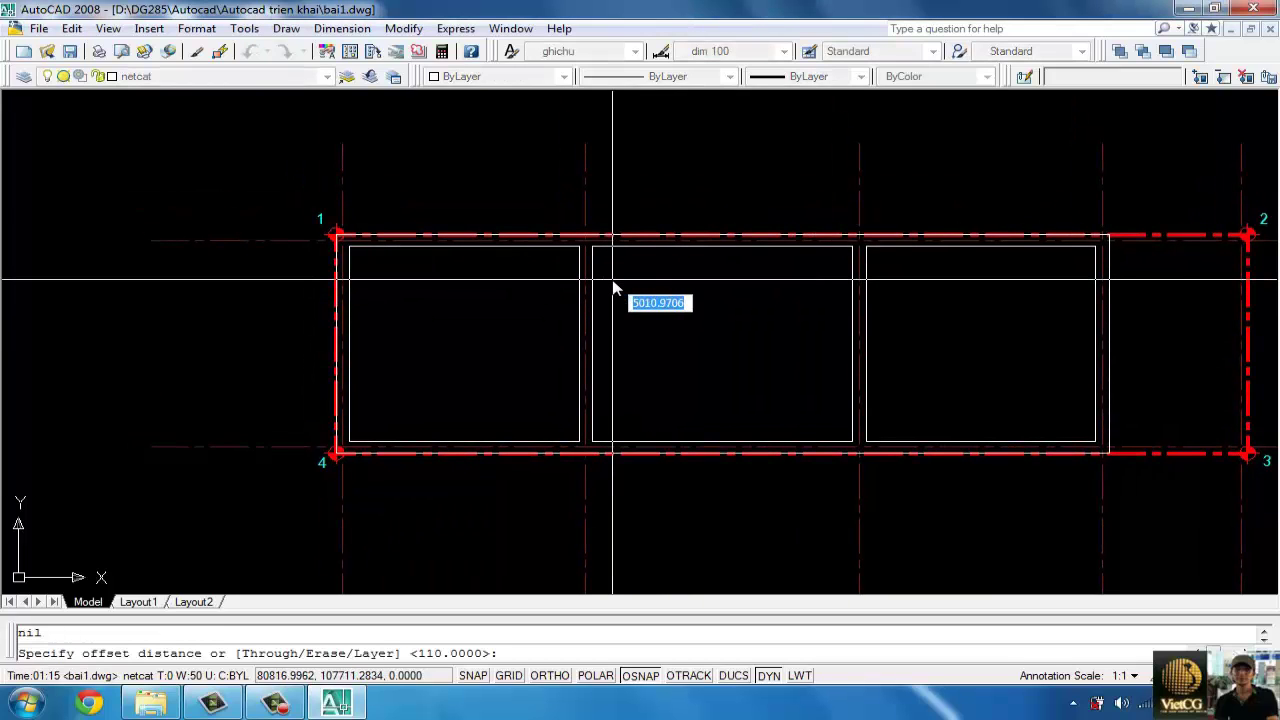
type("950")
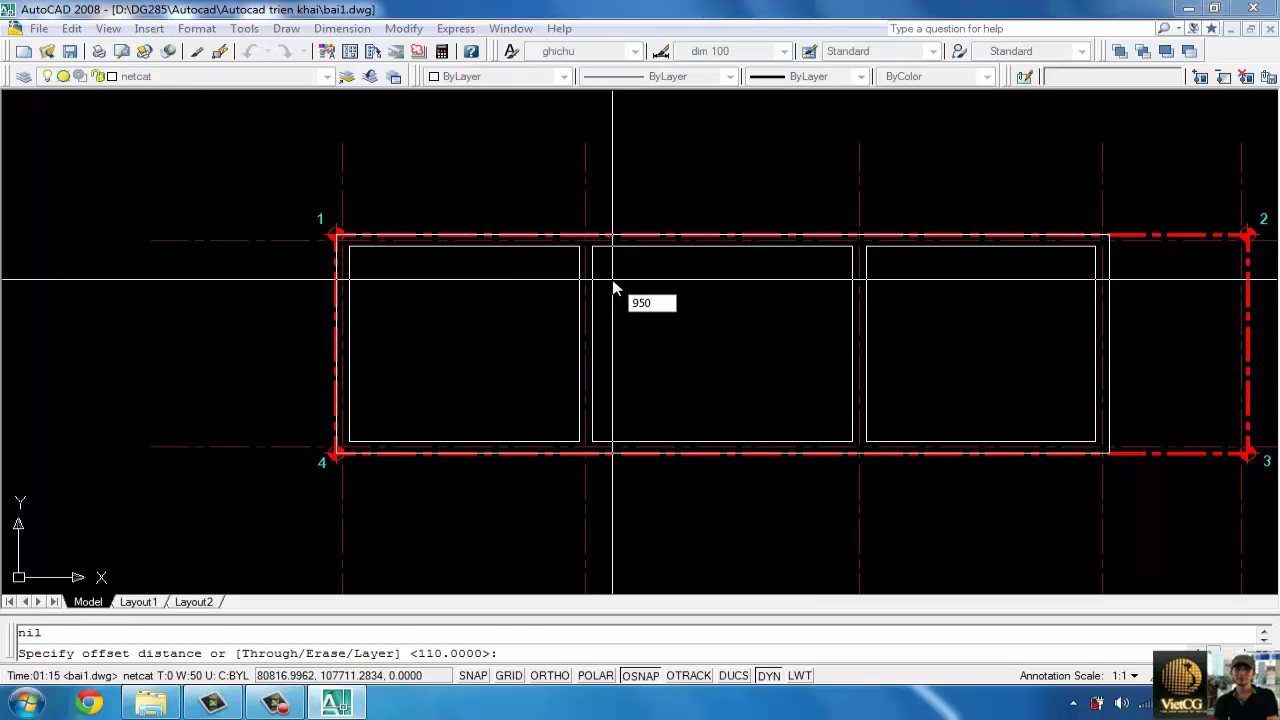
key("Return")
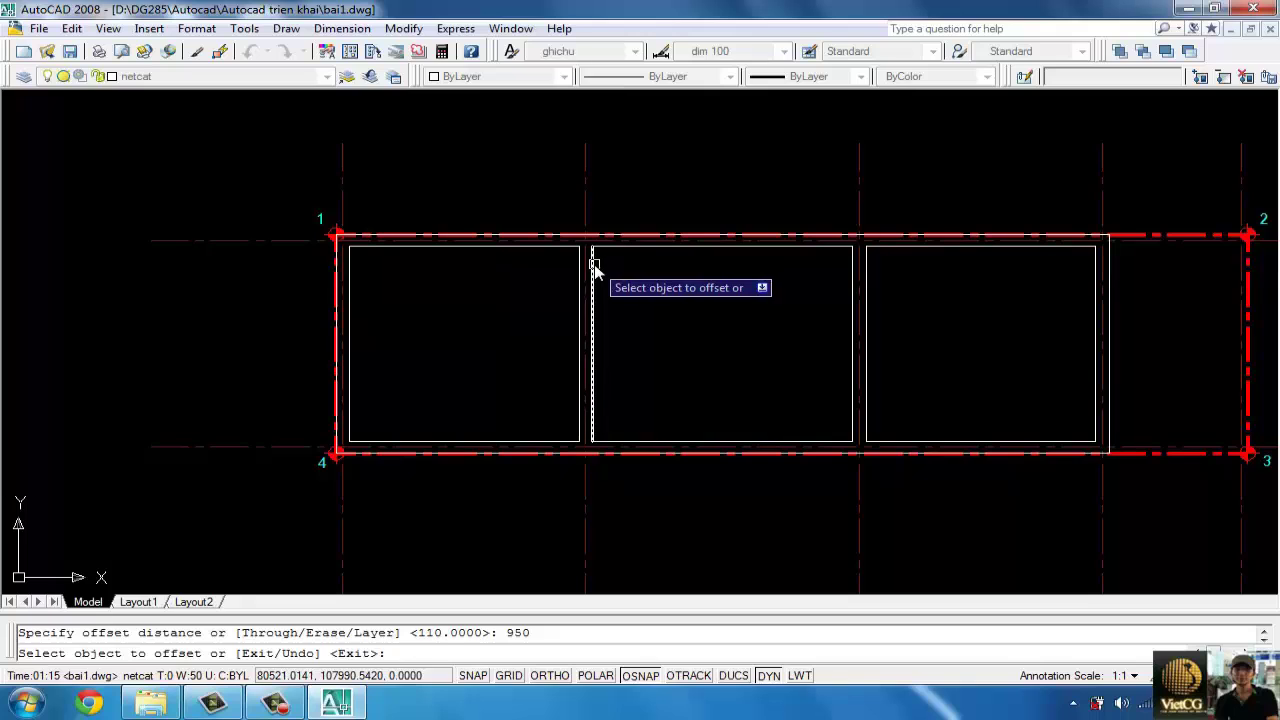
left_click(594, 268)
left_click(677, 291)
key("Escape")
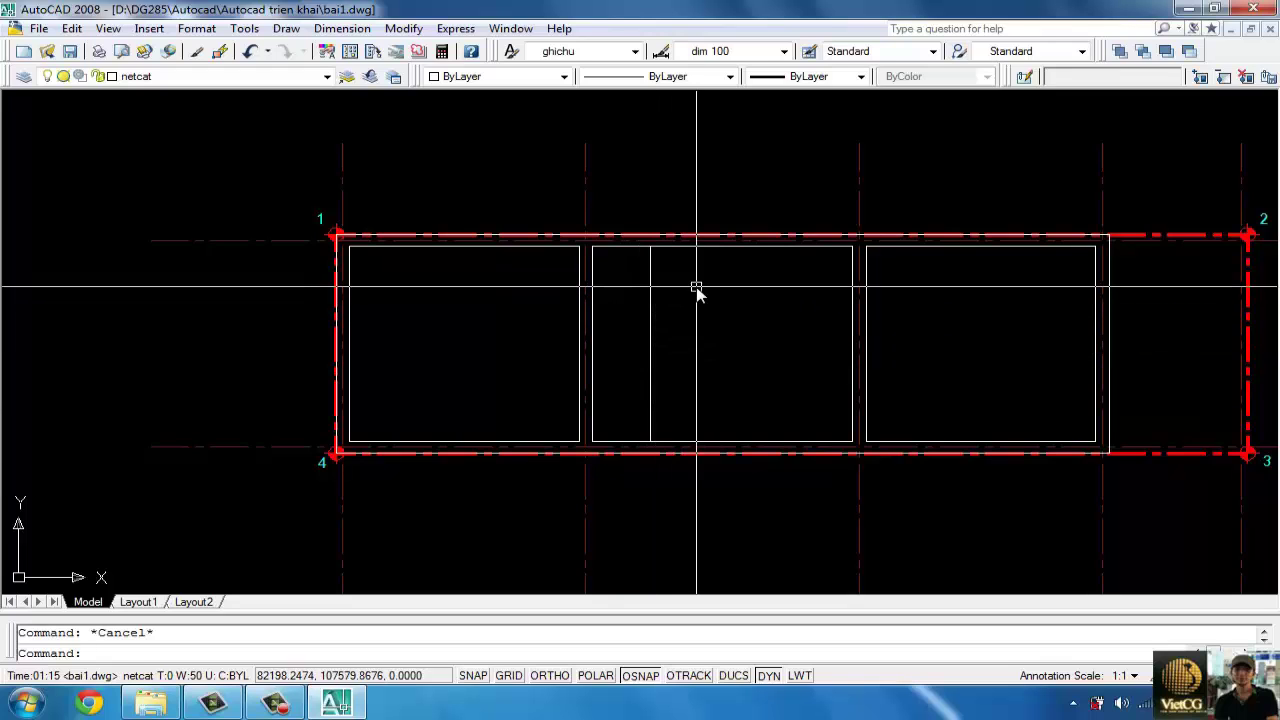
- Offset the new vertical guide 500 to the right
type("o")
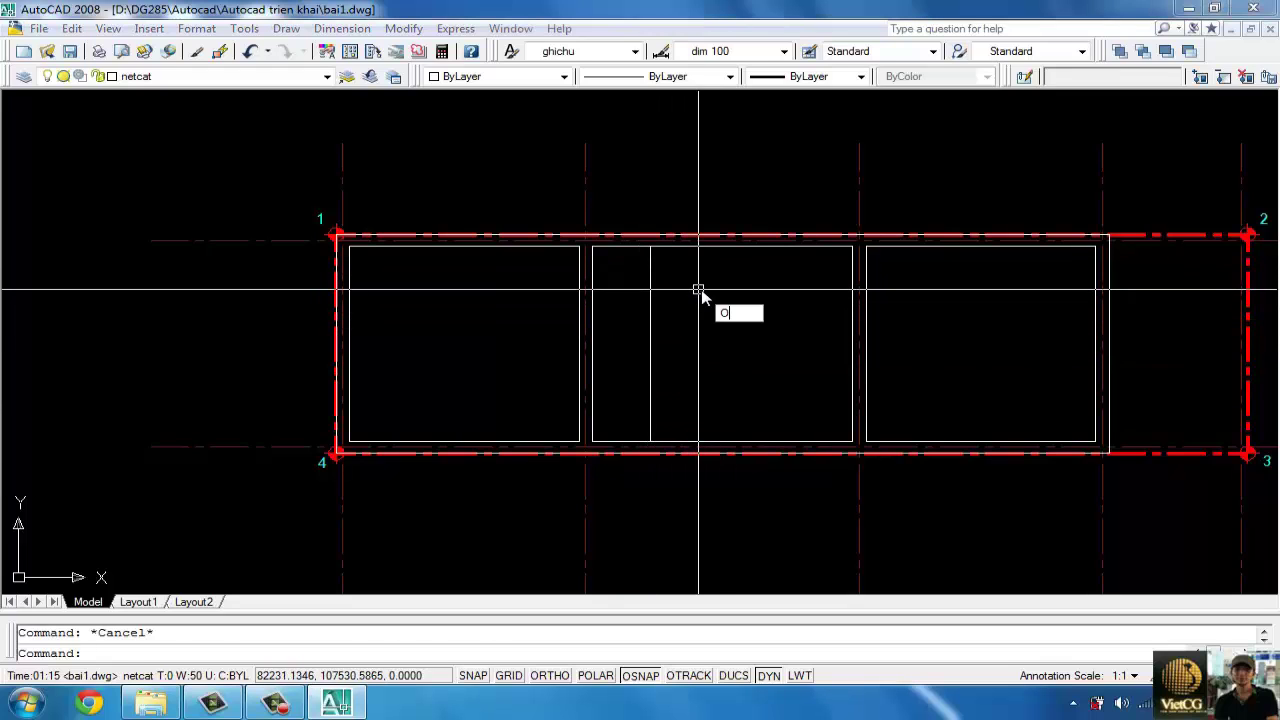
key("Return")
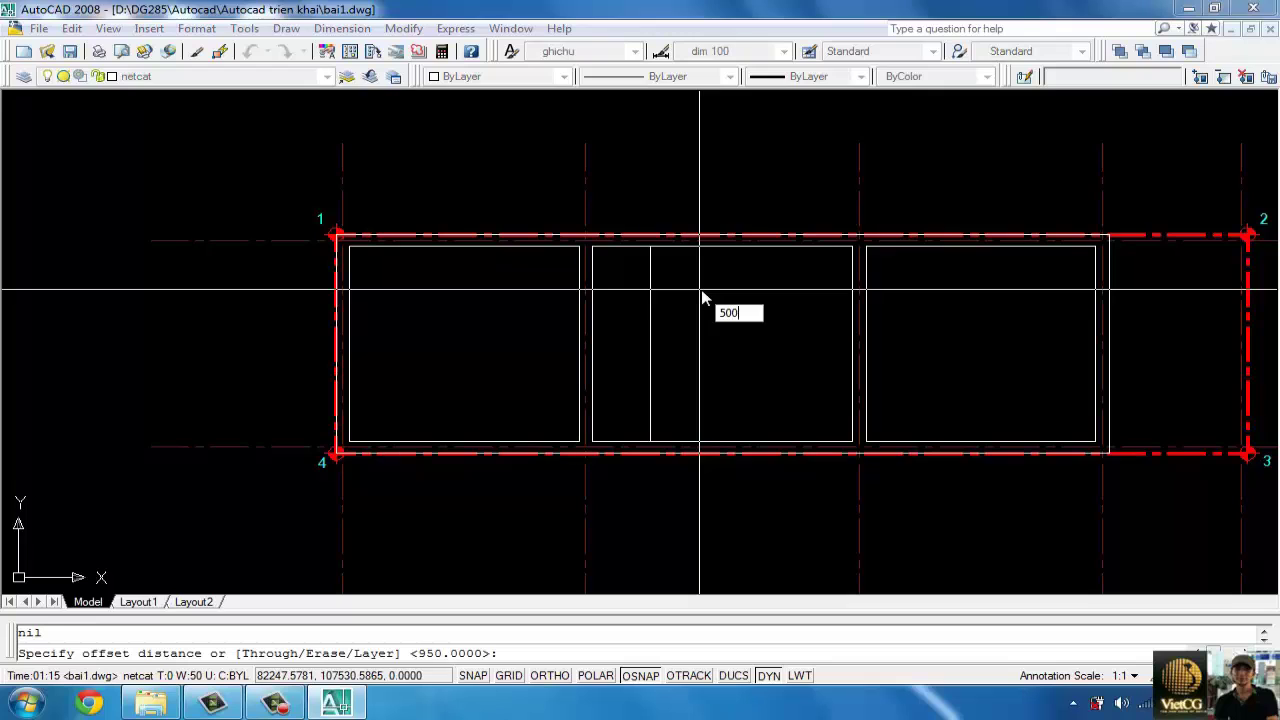
key("Return")
left_click(651, 280)
left_click(725, 288)
key("Return")
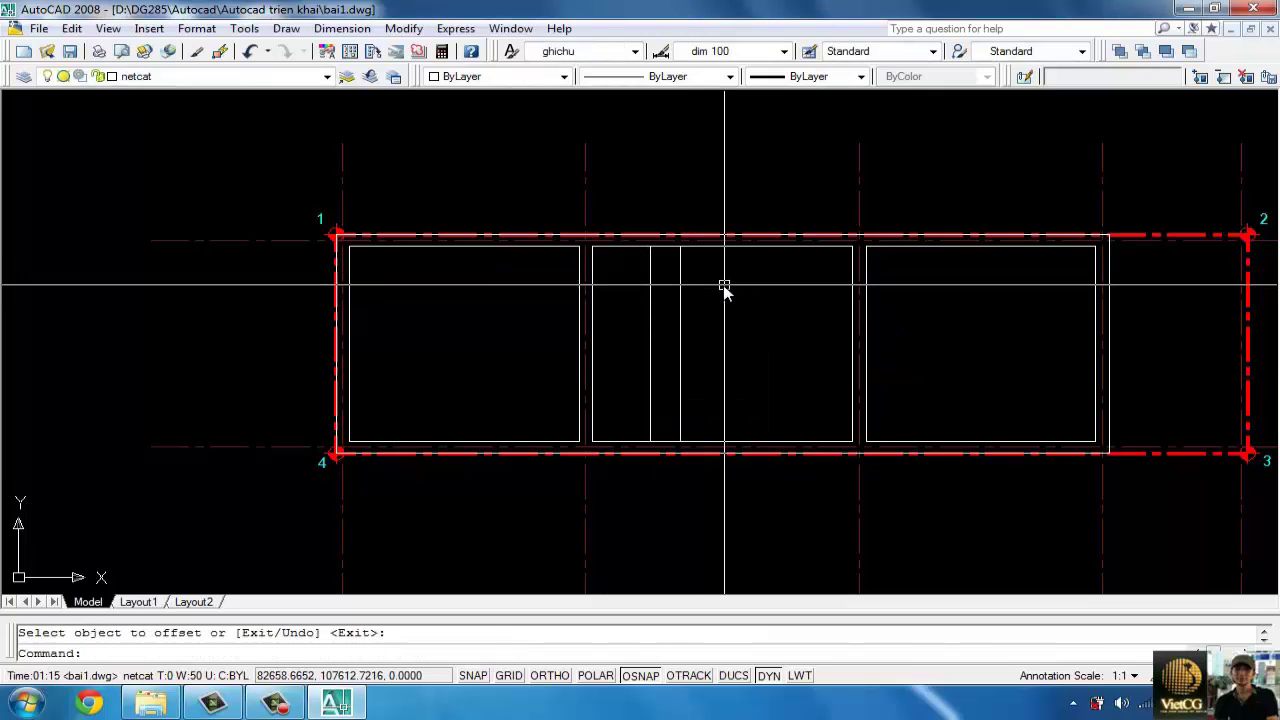
type("o")
key("Return")
key("Escape")
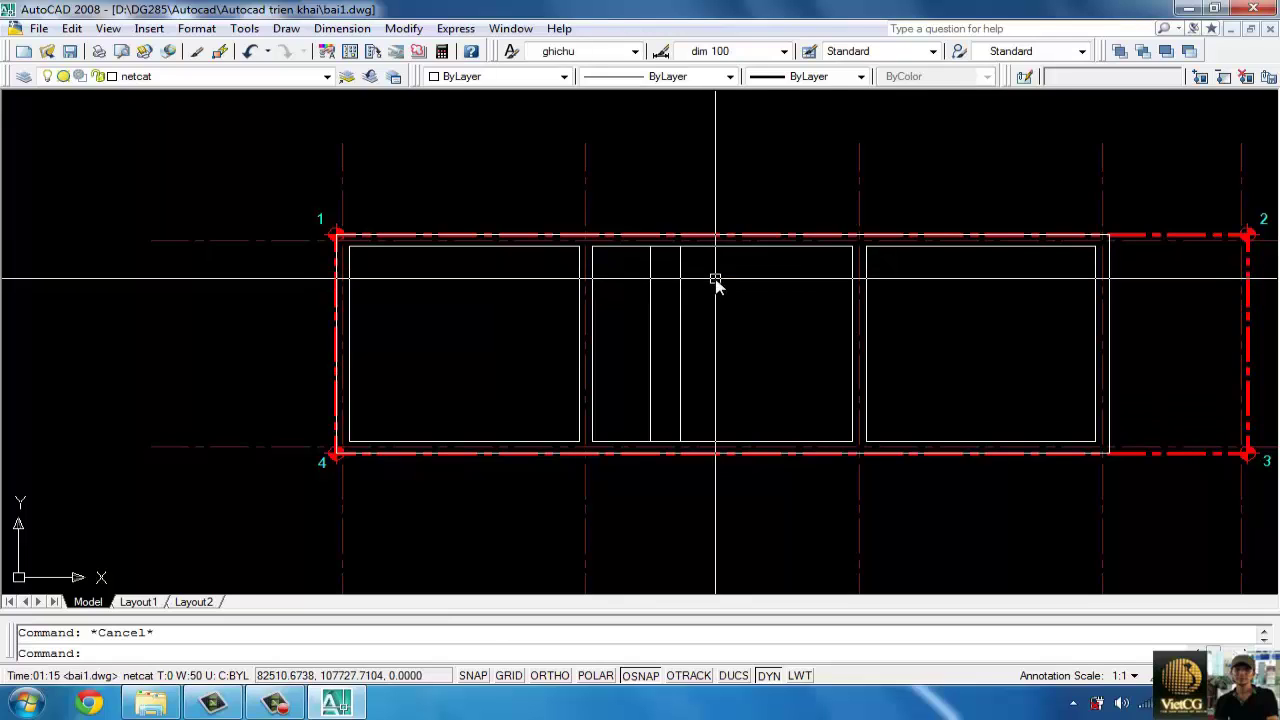
- Offset a vertical guide line another 950 further right
type("o")
key("Return")
type("950")
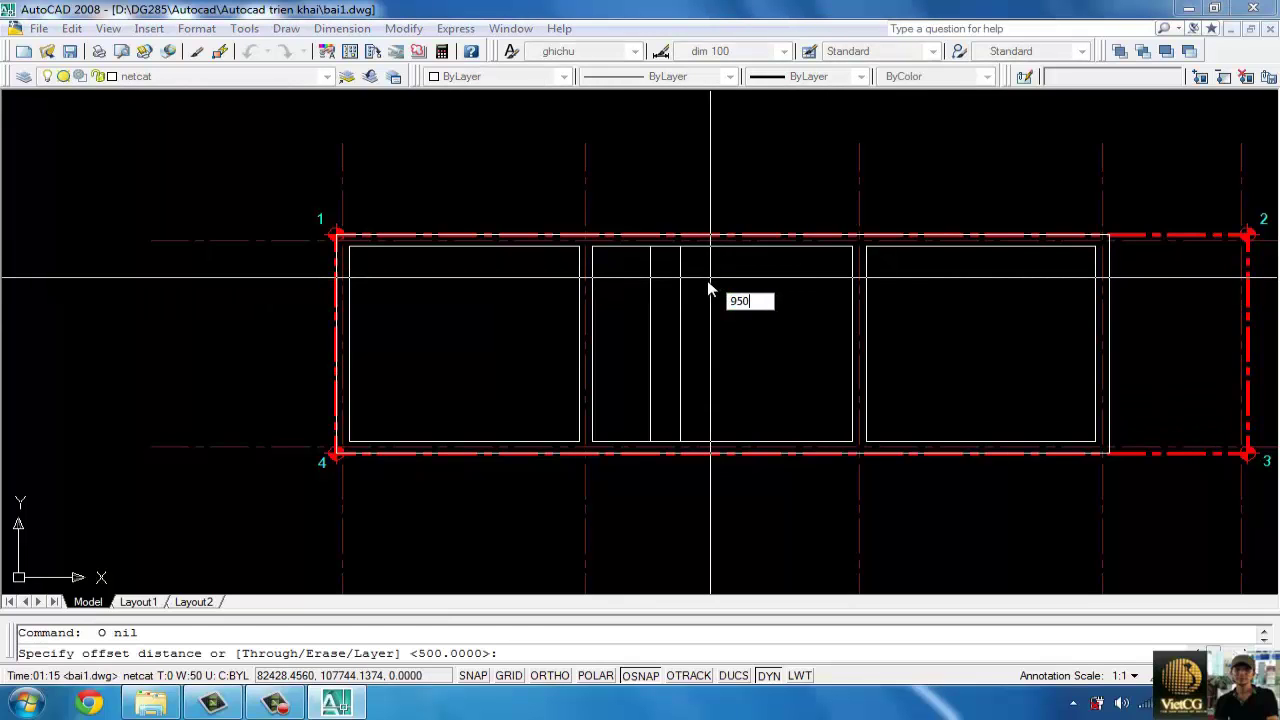
key("Return")
left_click(681, 270)
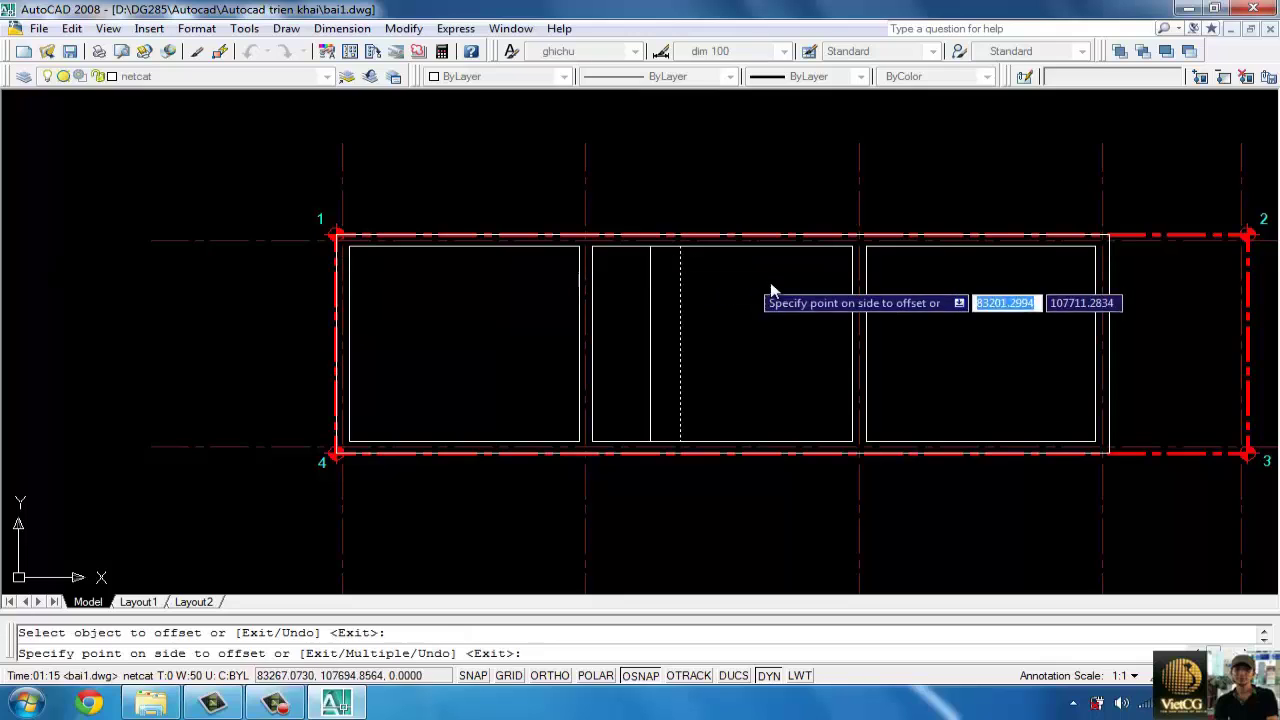
left_click(771, 286)
key("Return")
- Offset the middle room's top wall downward as a horizontal guide line
type("o")
key("Return")
key("Return")
left_click(769, 247)
left_click(790, 300)
key("Return")
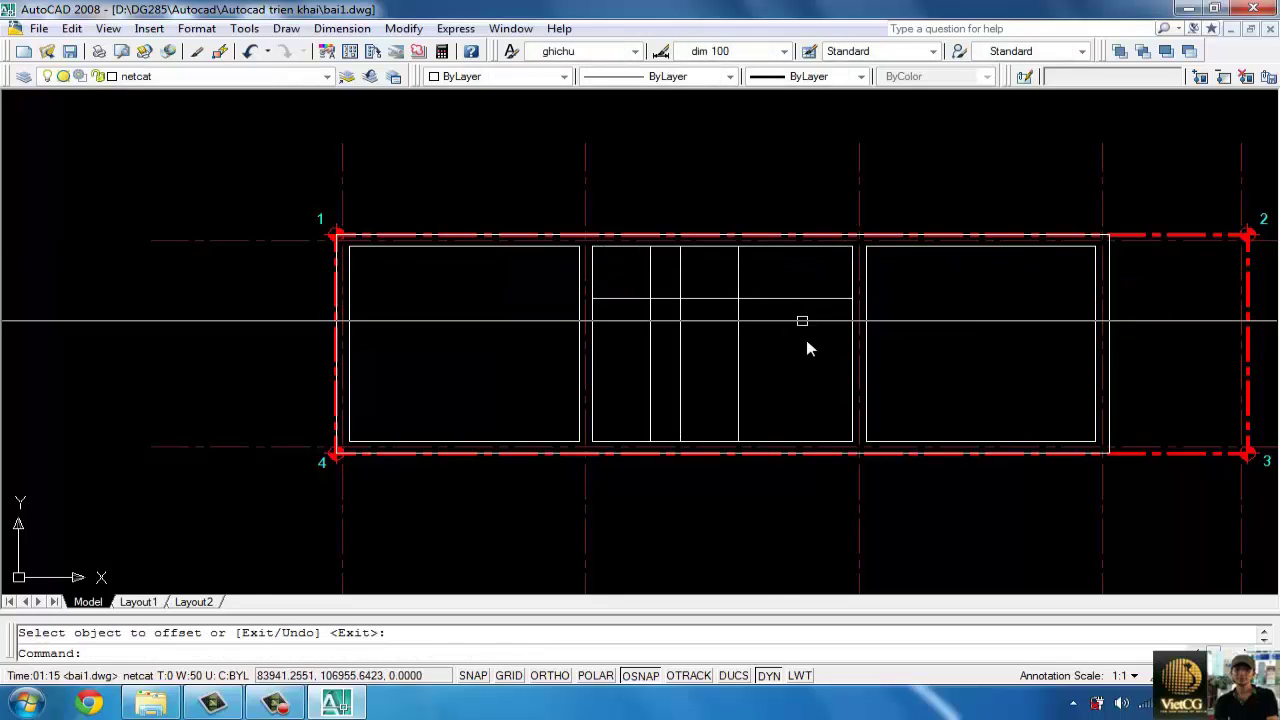
key("Escape")
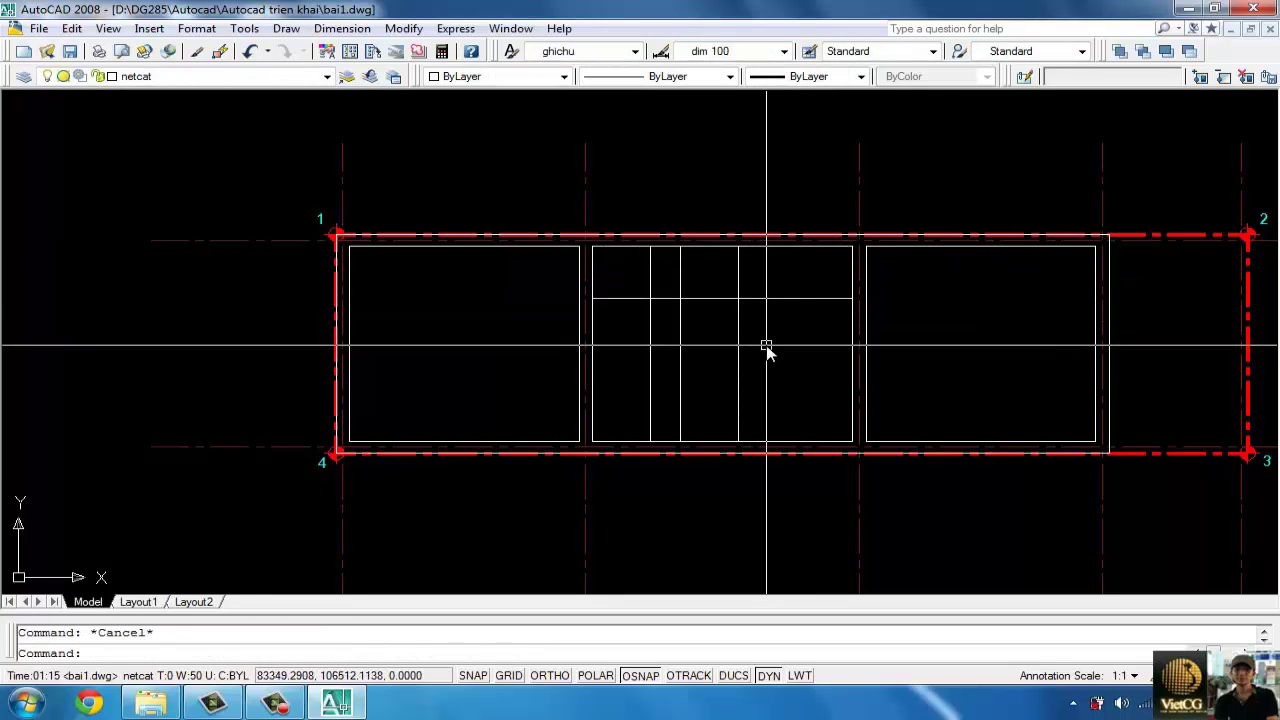
- Offset the newest vertical guide 110 to its right
type("o")
key("Return")
type("11")
key("Return")
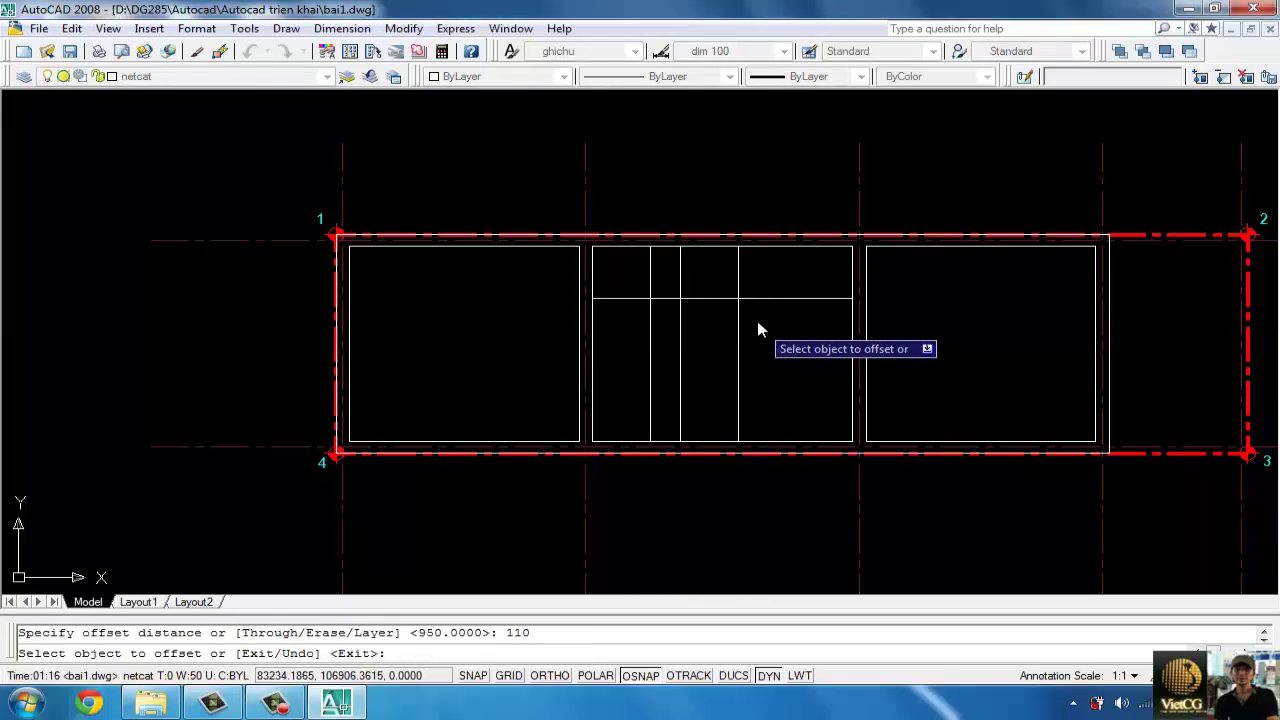
left_click(740, 320)
left_click(850, 337)
key("Return")
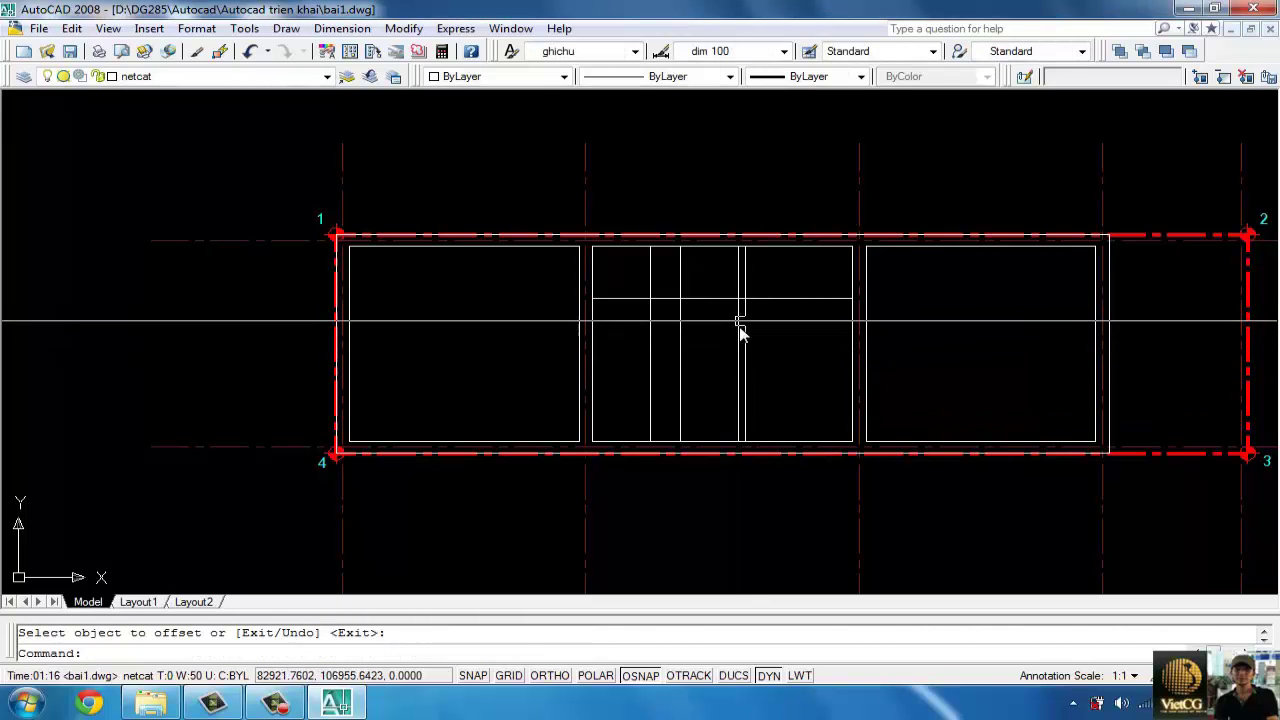
- Begin trimming the guide lines, with a vertical guide as cutting edge
type("tr")
key("Return")
left_click(736, 312)
- Abandon the unfinished trim command
left_click(735, 312)
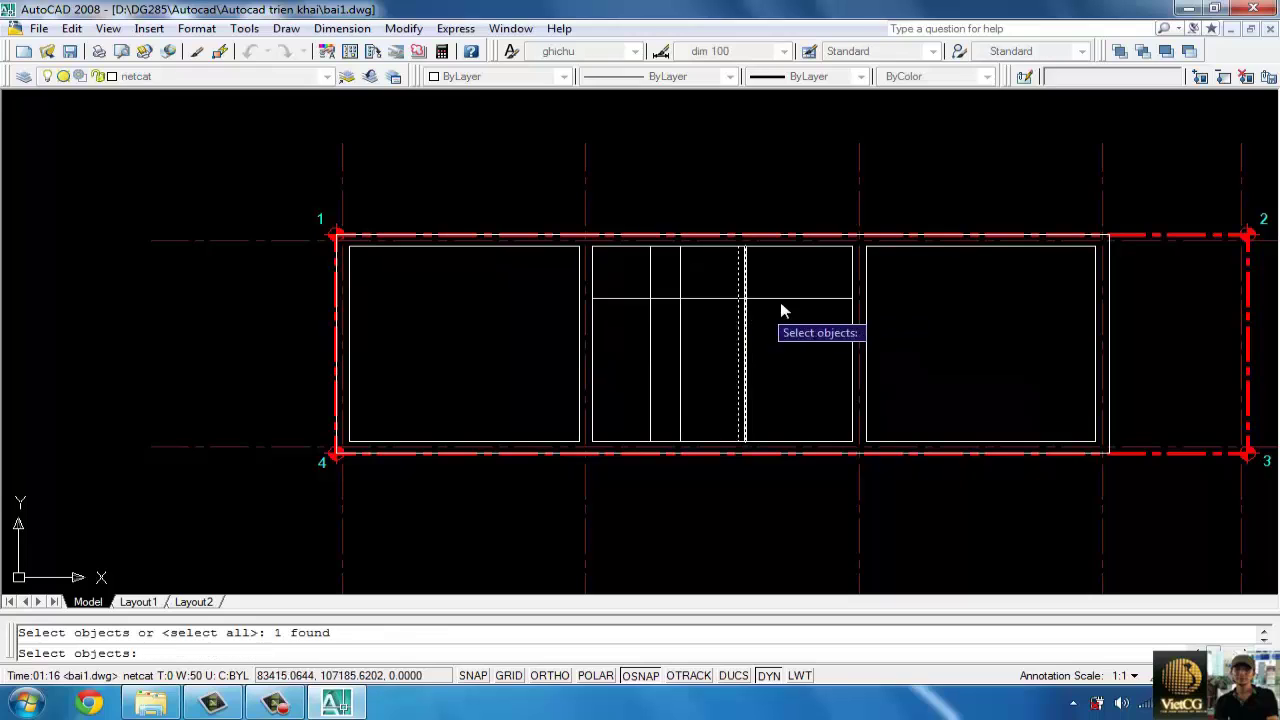
key("Return")
key("Escape")
key("Return")
key("Return")
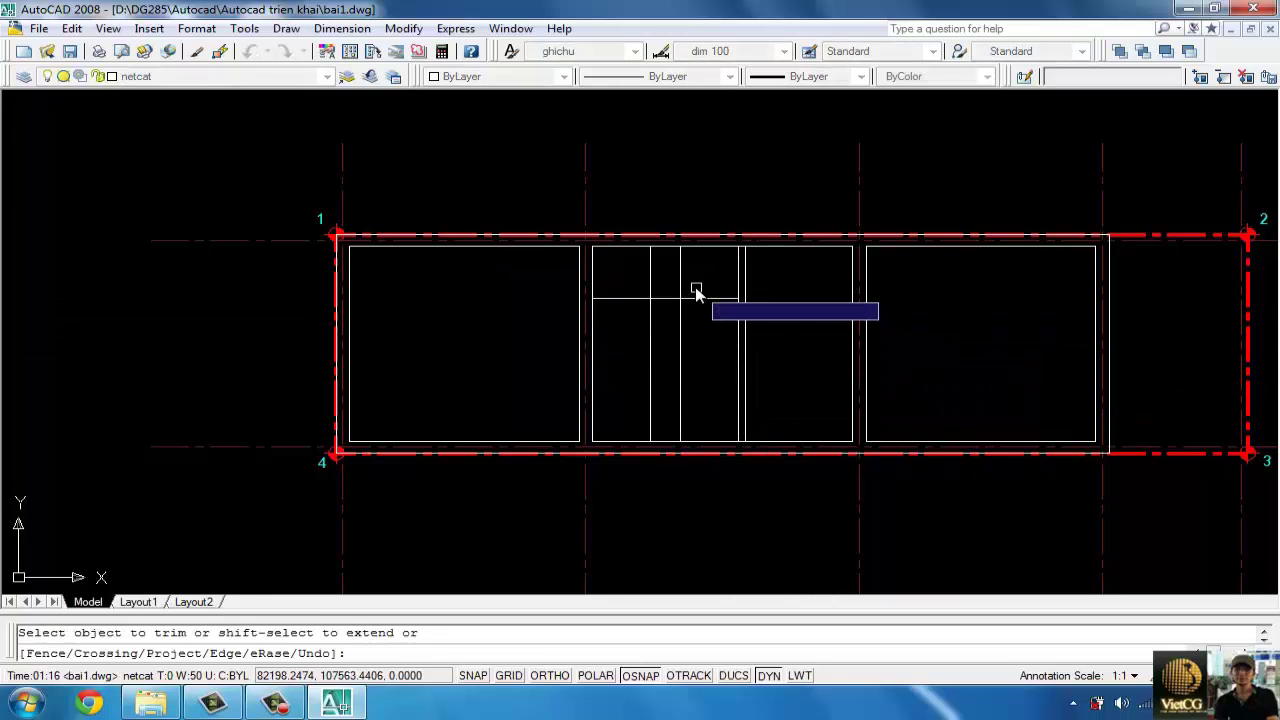
key("Escape")
- Offset the top tread line downward four times at 250 spacing to add treads
type("o")
key("Return")
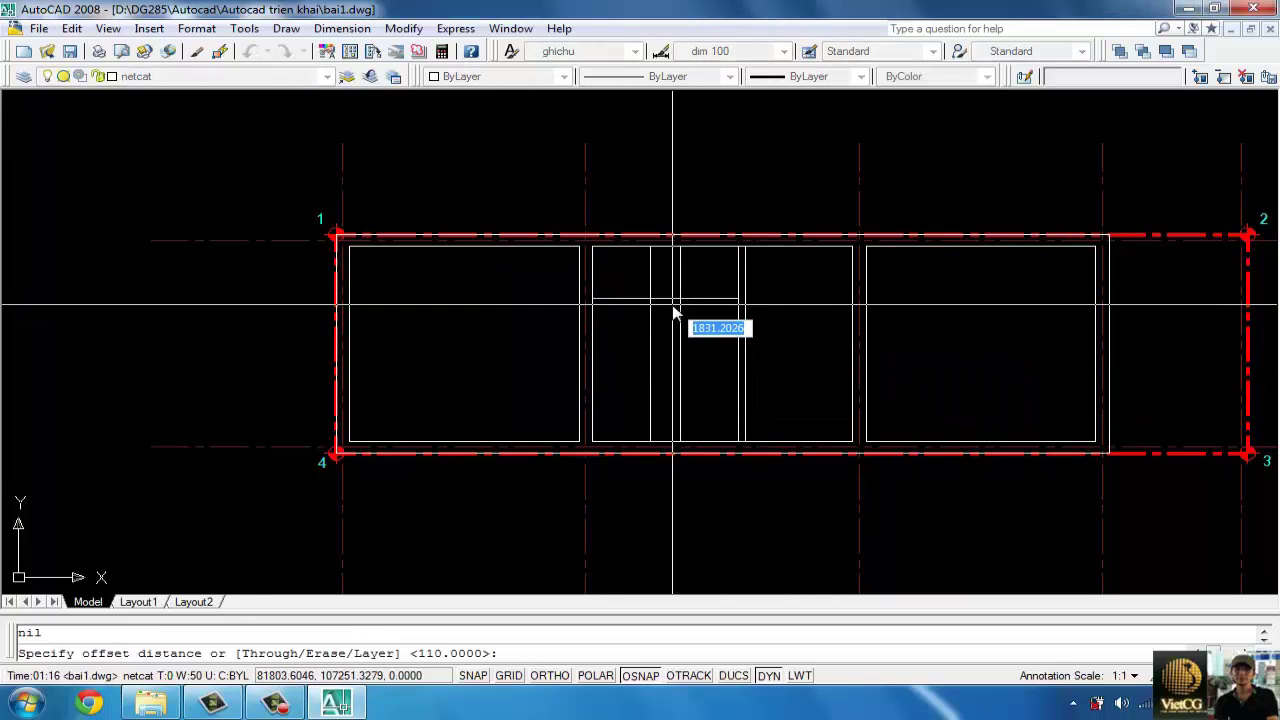
type("250")
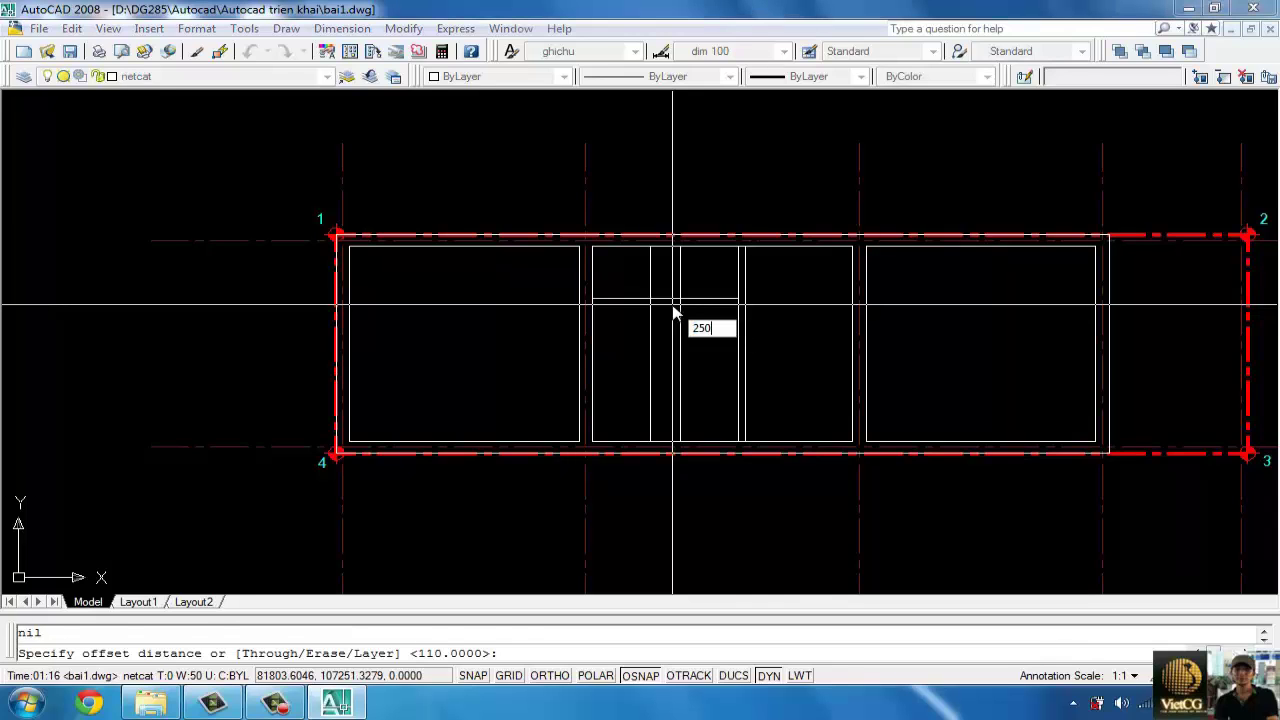
key("Return")
left_click(694, 299)
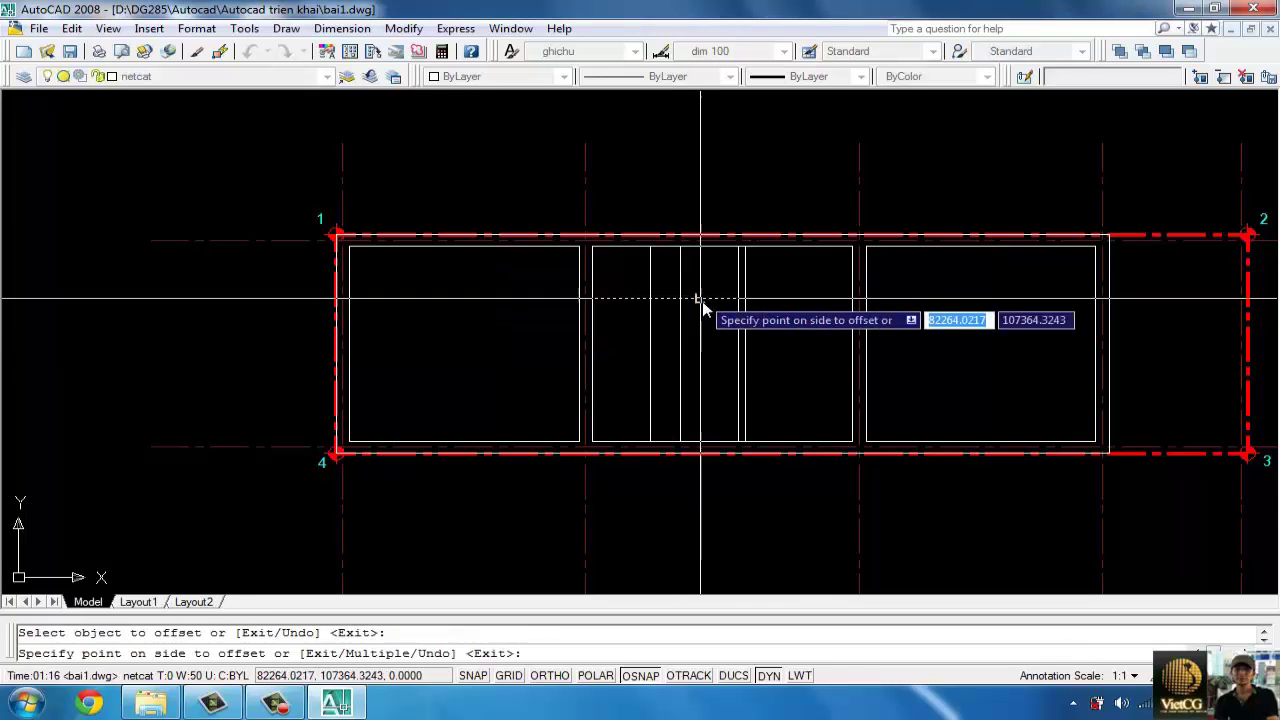
left_click(722, 328)
left_click(714, 311)
left_click(716, 352)
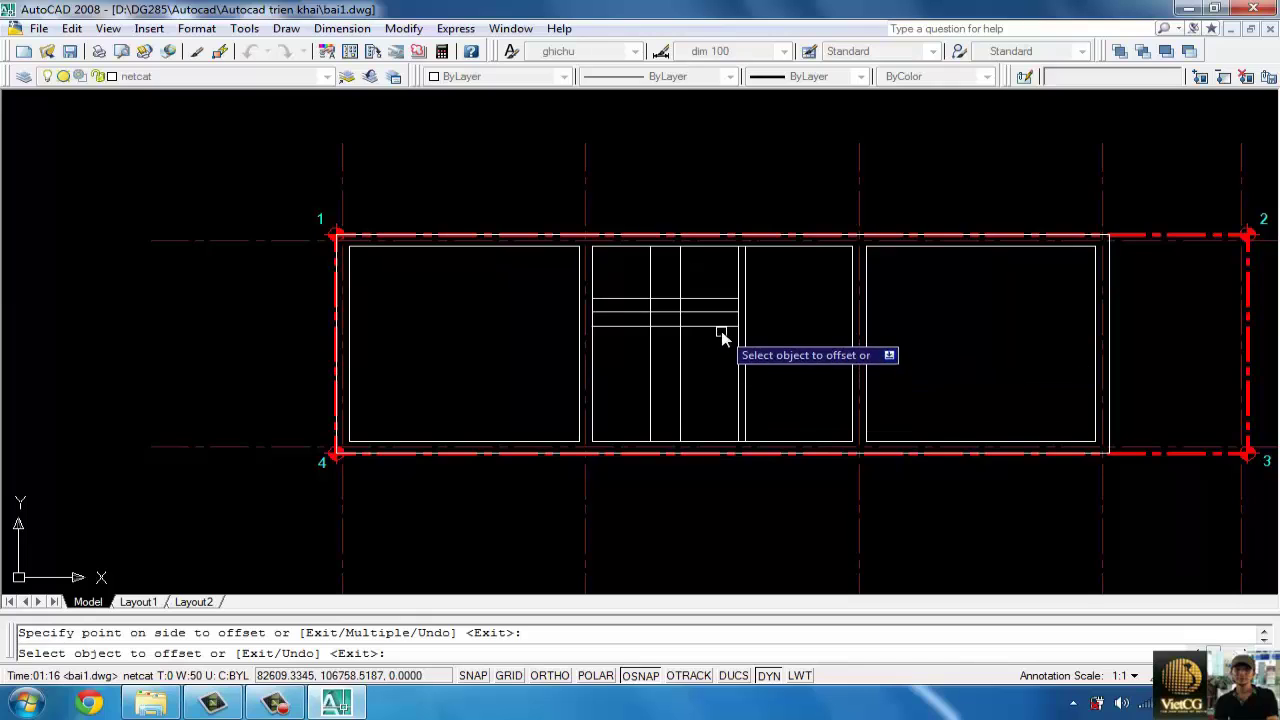
left_click(720, 325)
left_click(722, 372)
left_click(723, 340)
left_click(723, 378)
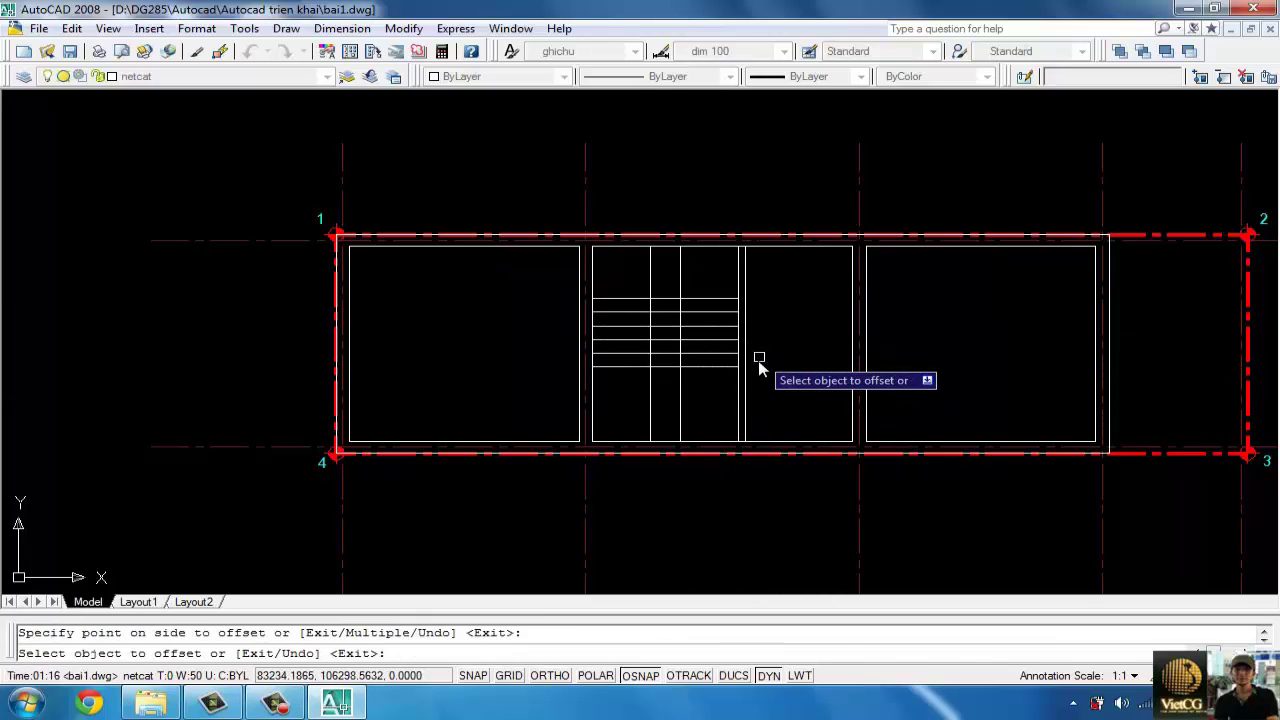
key("Return")
- Offset a vertical stair line by the same 250 distance
type("o")
key("Return")
key("Return")
left_click(740, 392)
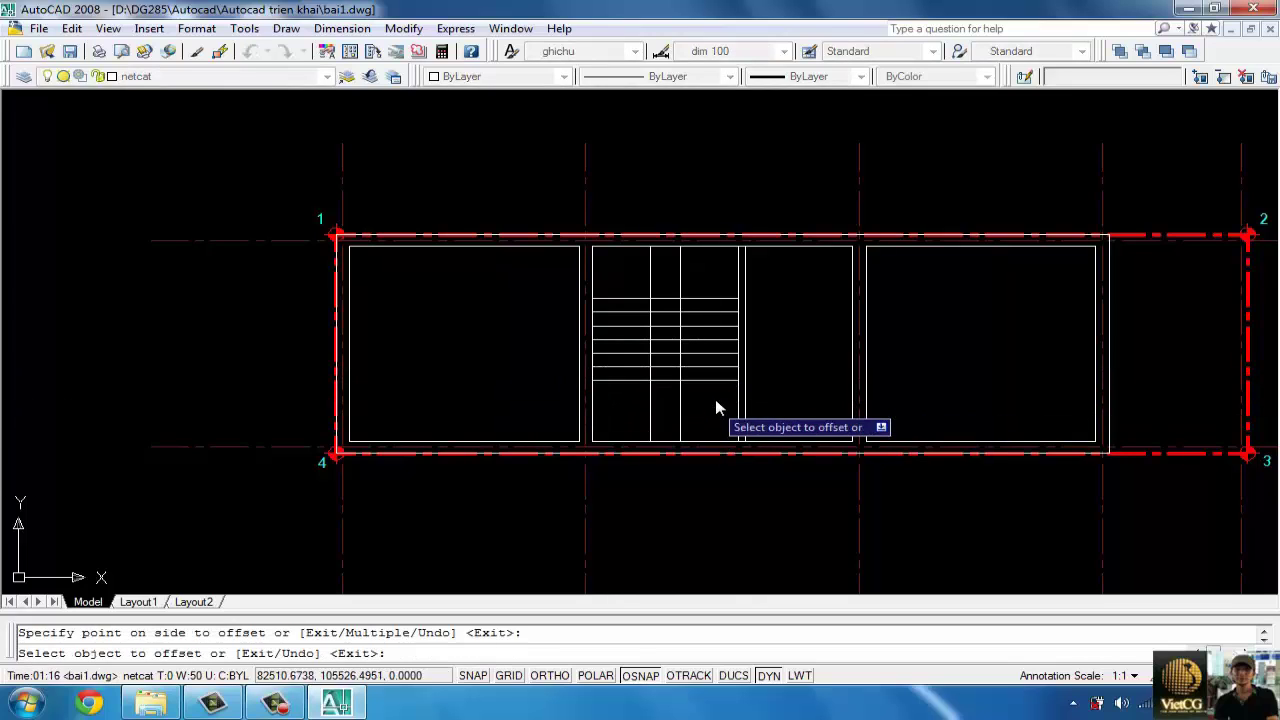
left_click(752, 383)
key("Escape")
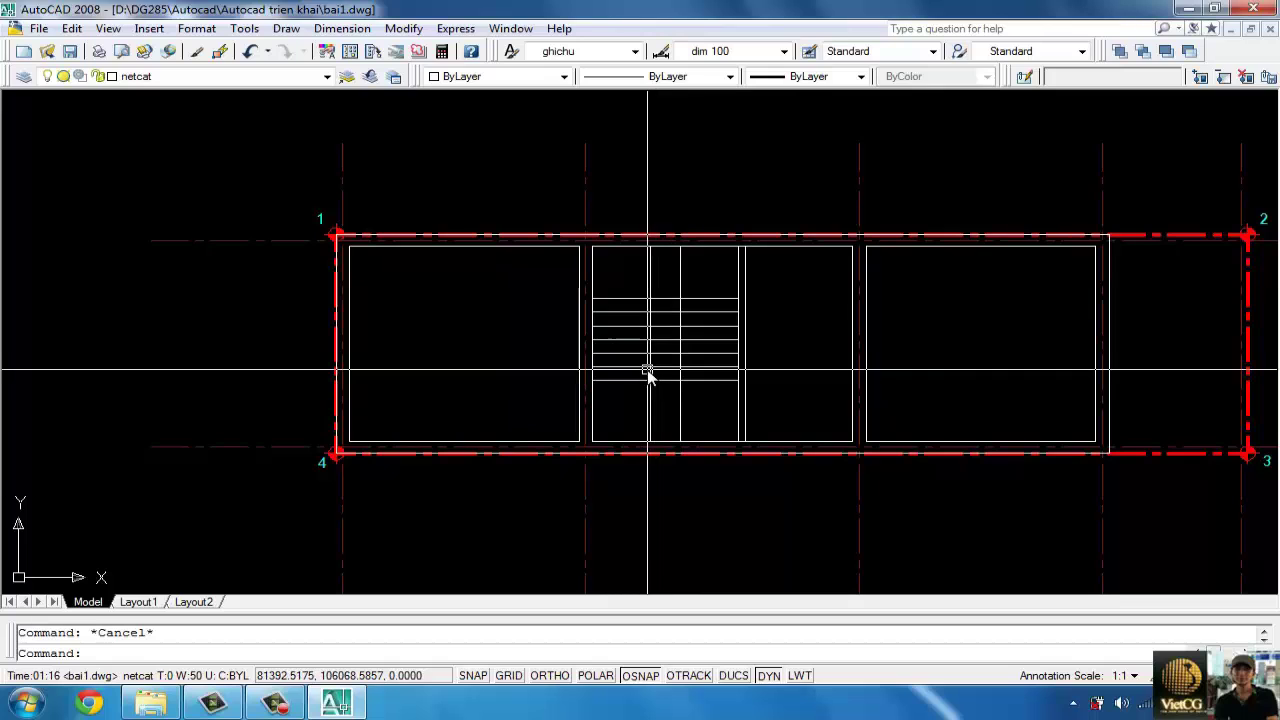
- Draw a narrow rectangle between the middle stair lines
type("rec")
key("Return")
scroll(663, 358, "up", 5)
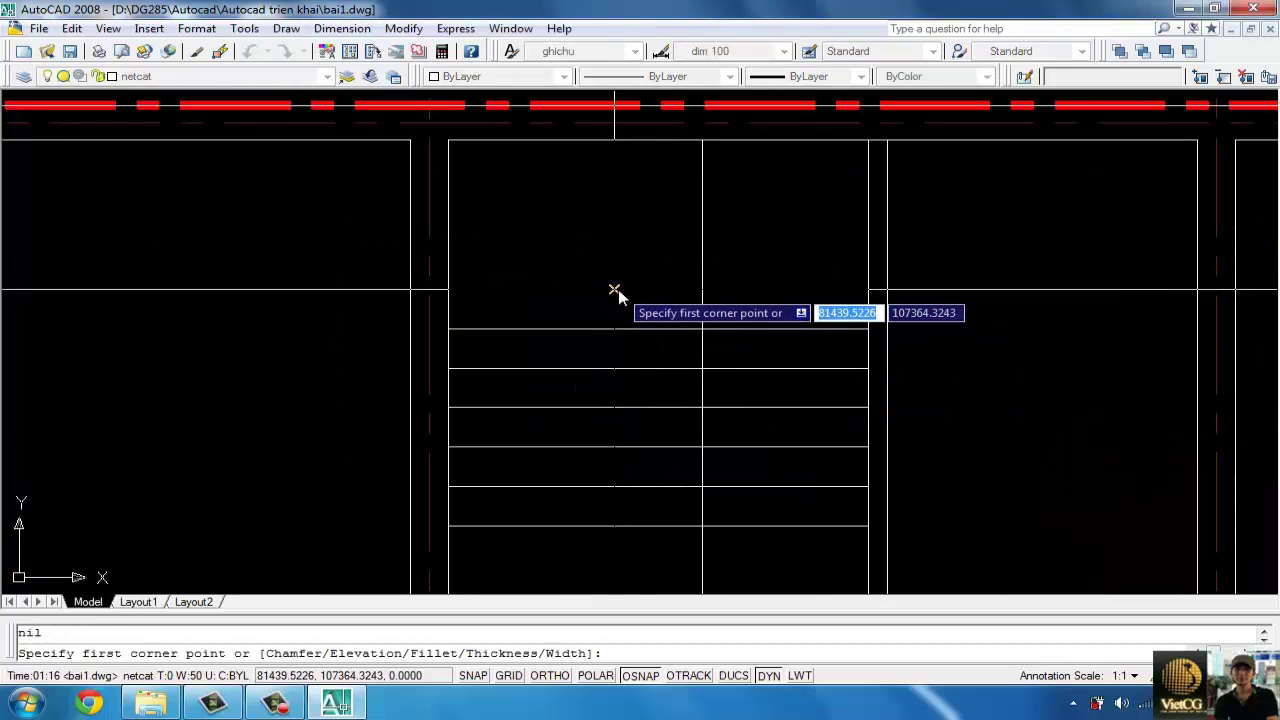
left_click(615, 289)
left_click(704, 527)
key("Return")
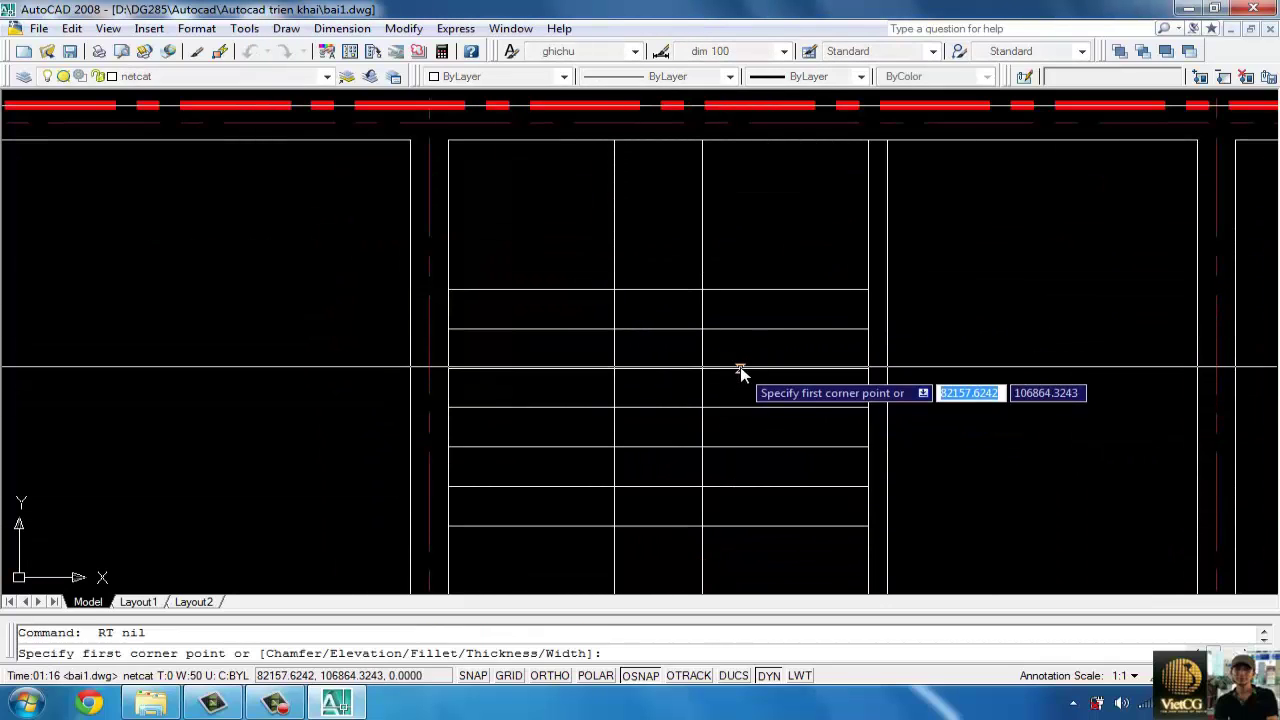
key("Escape")
- Offset the rectangle 60 outward
type("o")
key("Return")
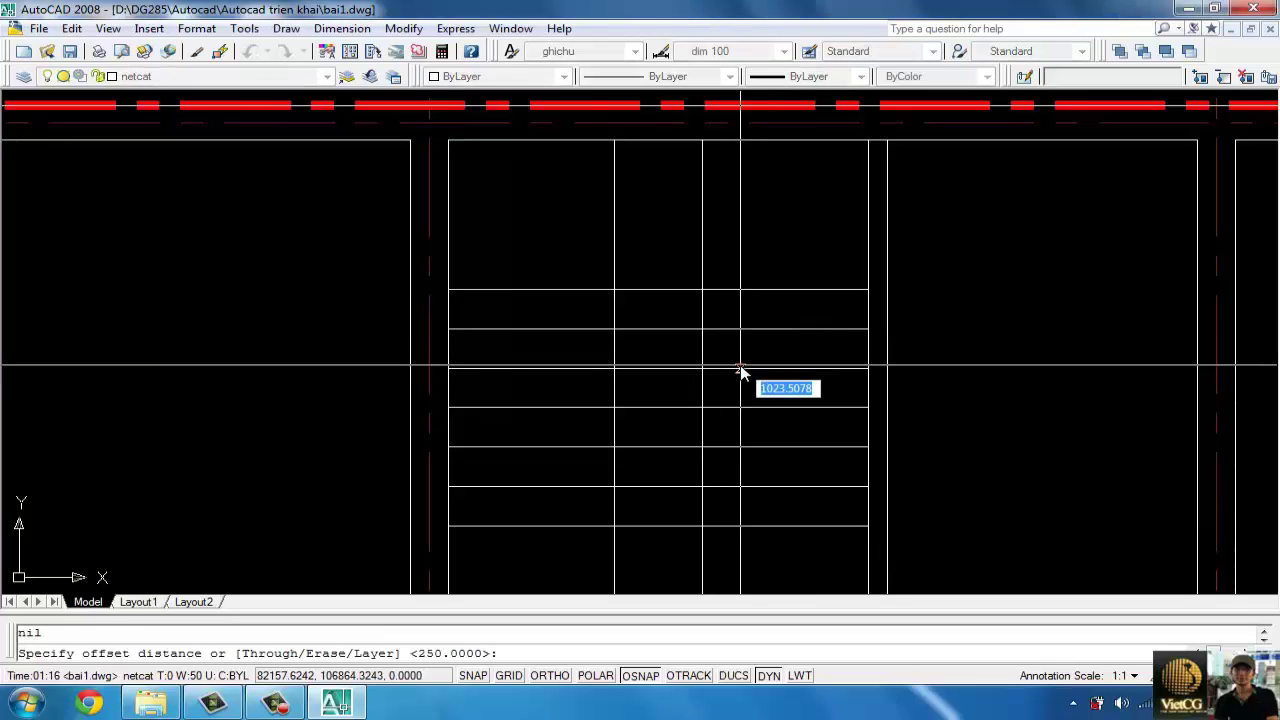
type("60")
key("Return")
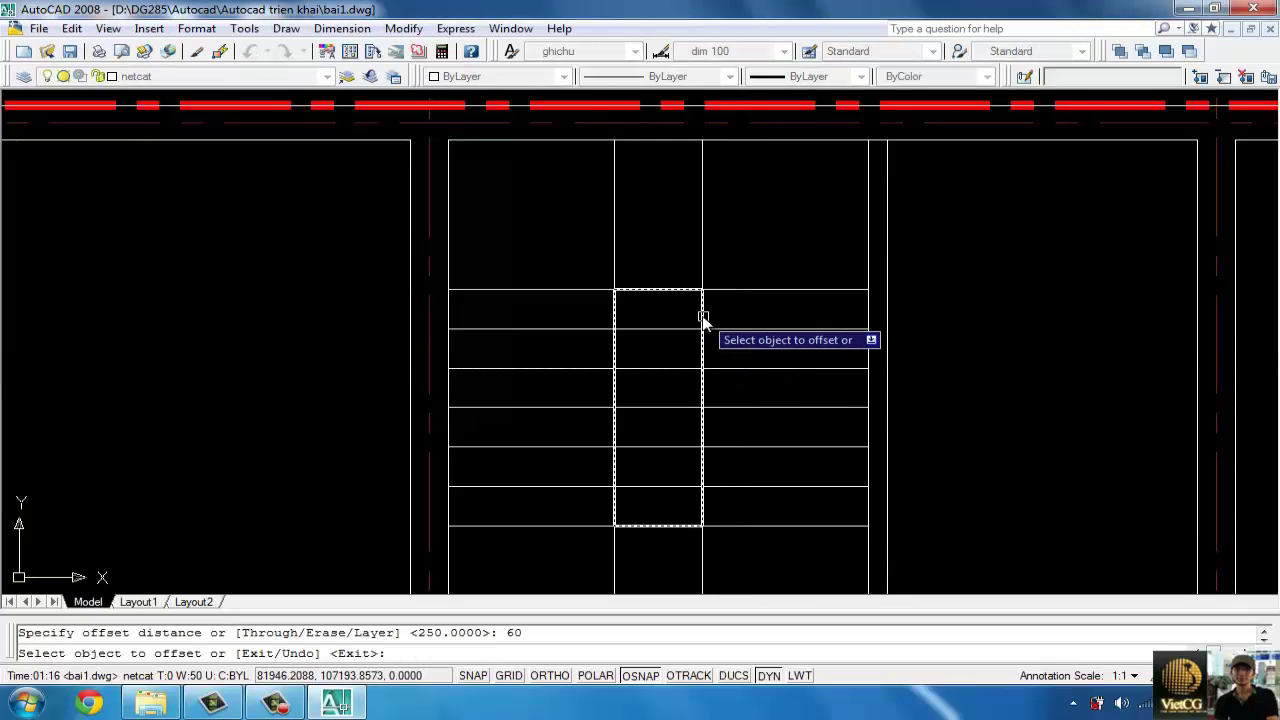
left_click(702, 317)
left_click(781, 323)
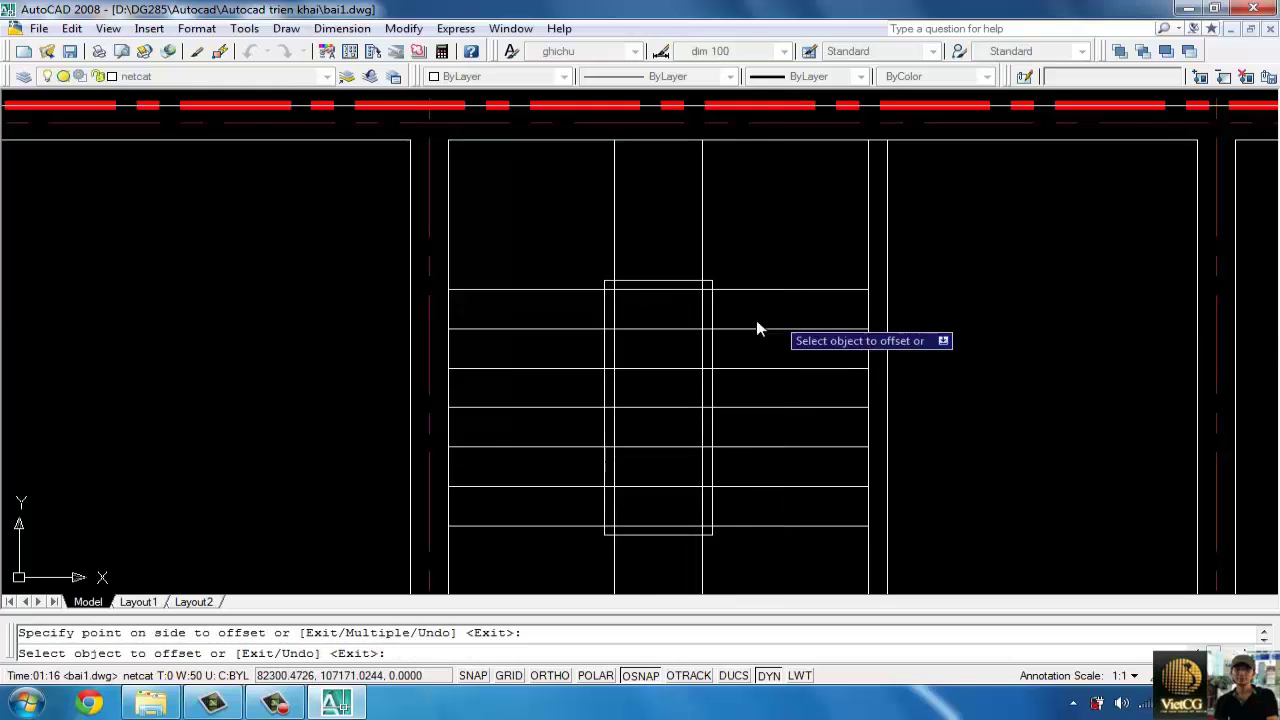
scroll(752, 322, "up", 5)
key("Return")
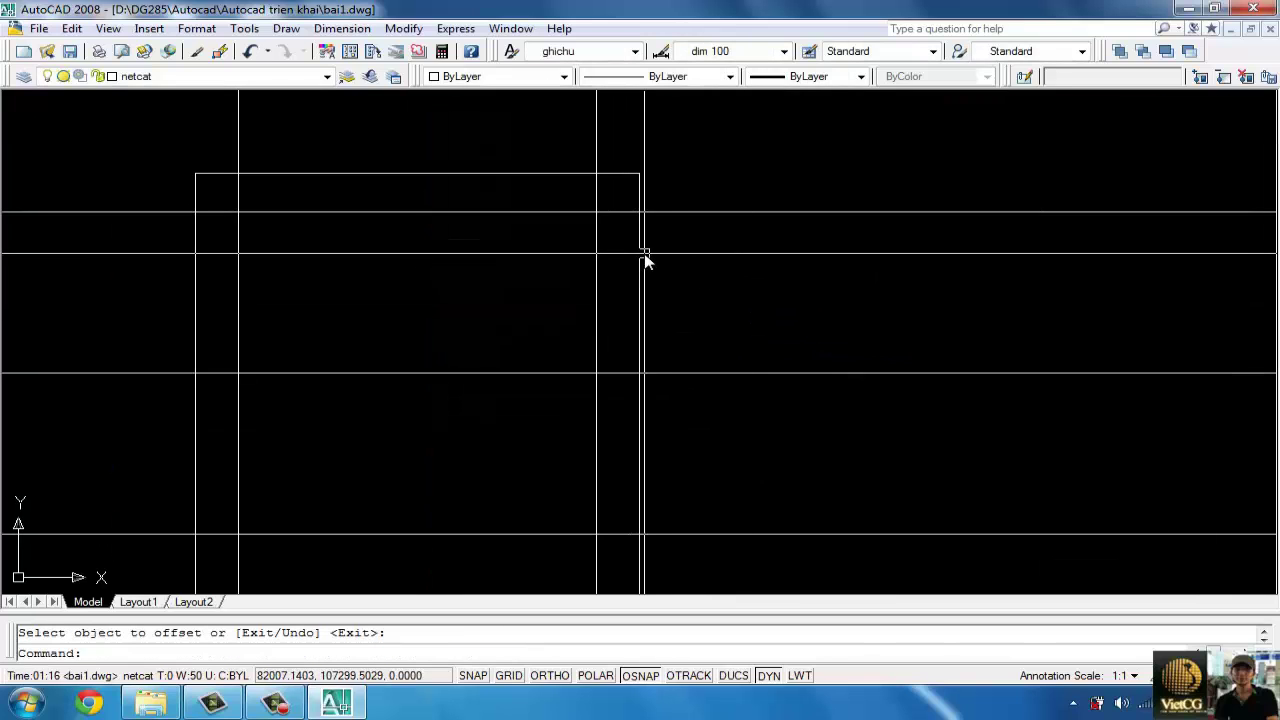
- Offset the outer rectangle 60 back inward
left_click(640, 259)
left_click(662, 278)
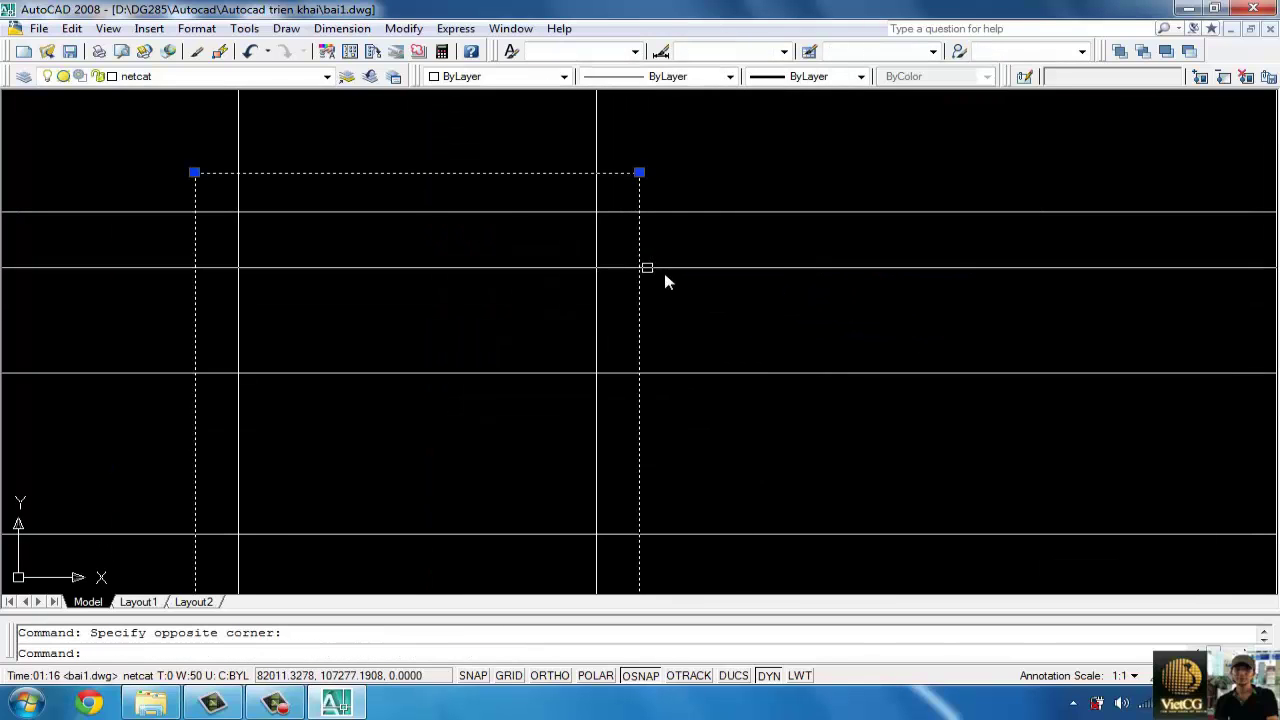
left_click(595, 277)
scroll(674, 303, "down", 4)
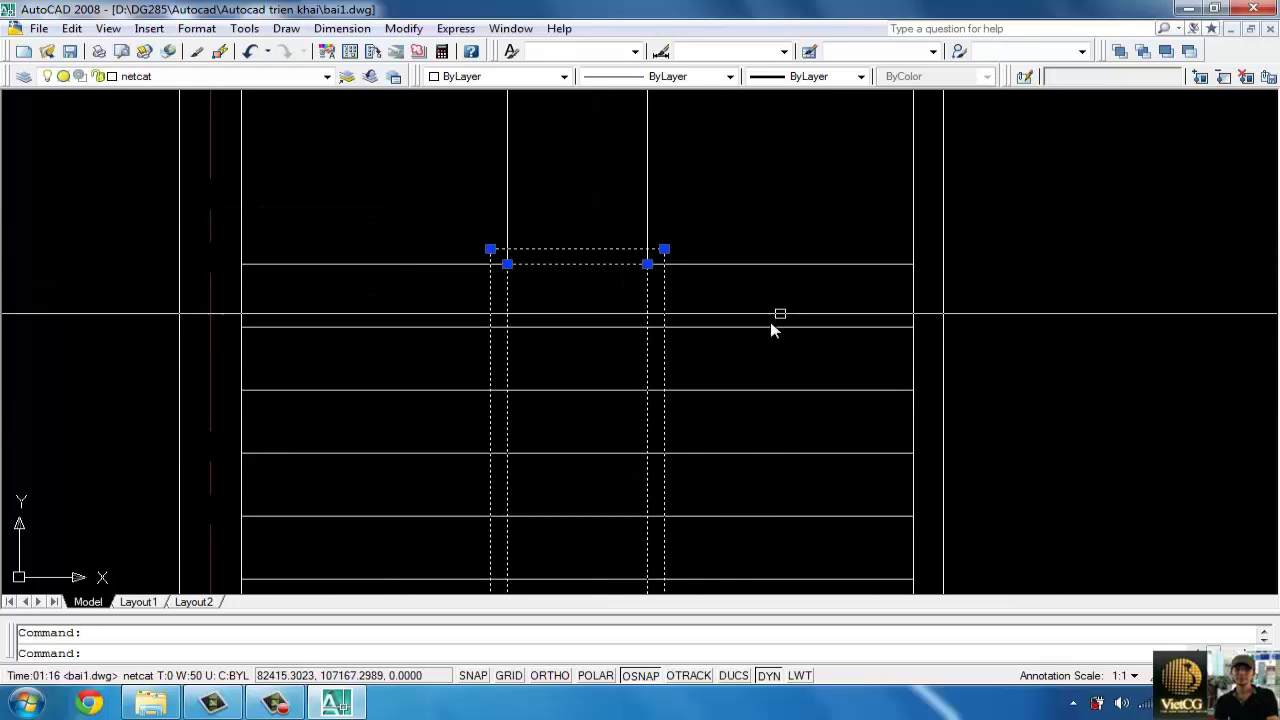
key("Escape")
type("o")
key("Return")
key("Return")
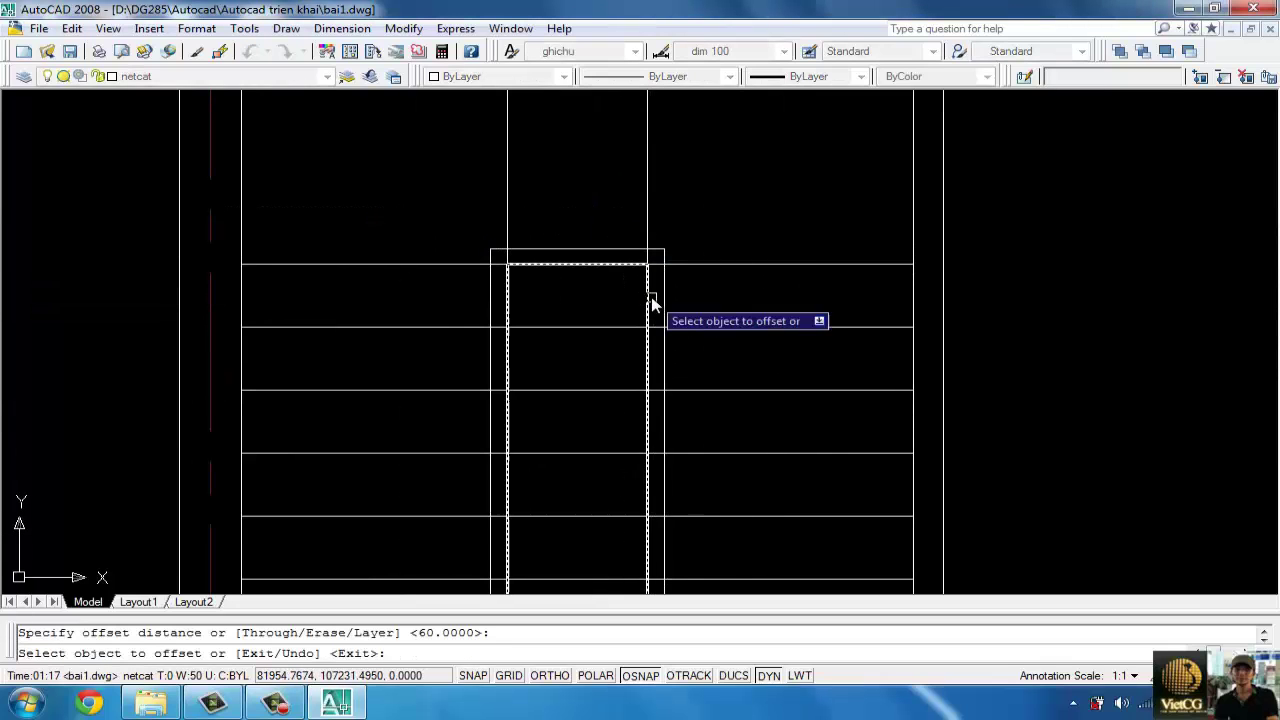
left_click(651, 302)
left_click(595, 297)
key("Escape")
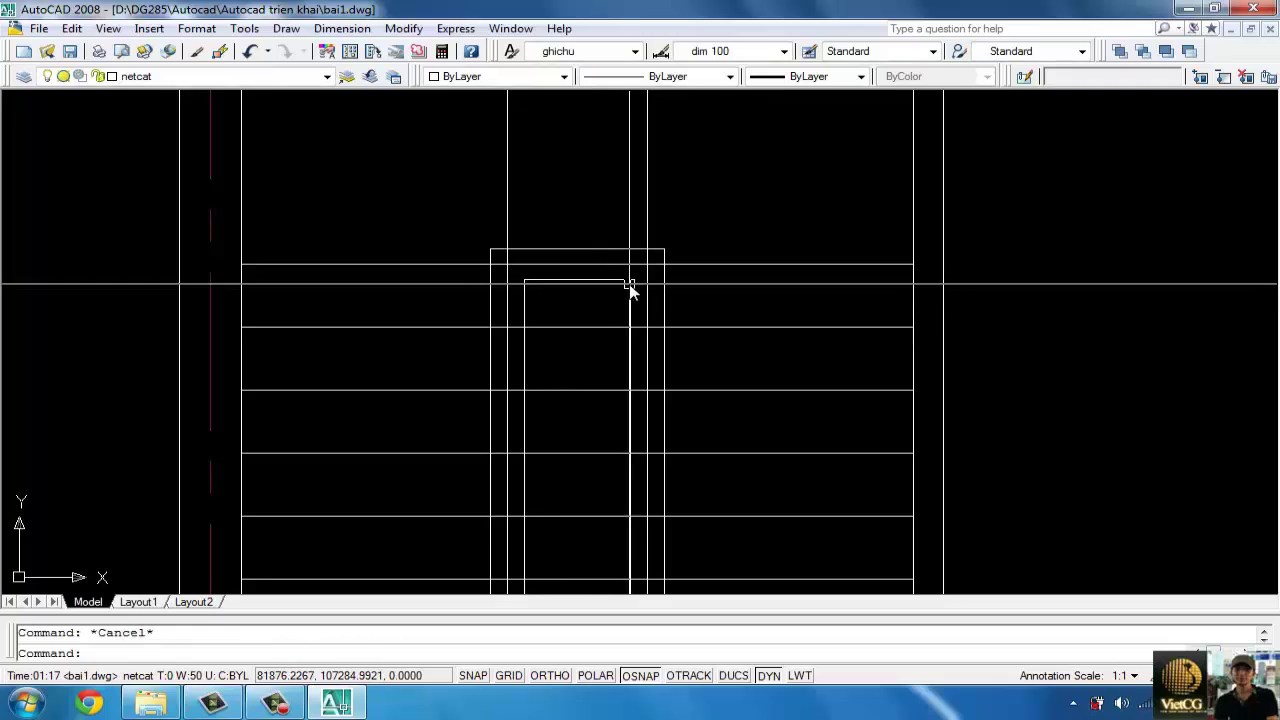
- Delete the extra outer rectangle, keeping the inner one
left_click(631, 289)
left_click(650, 289)
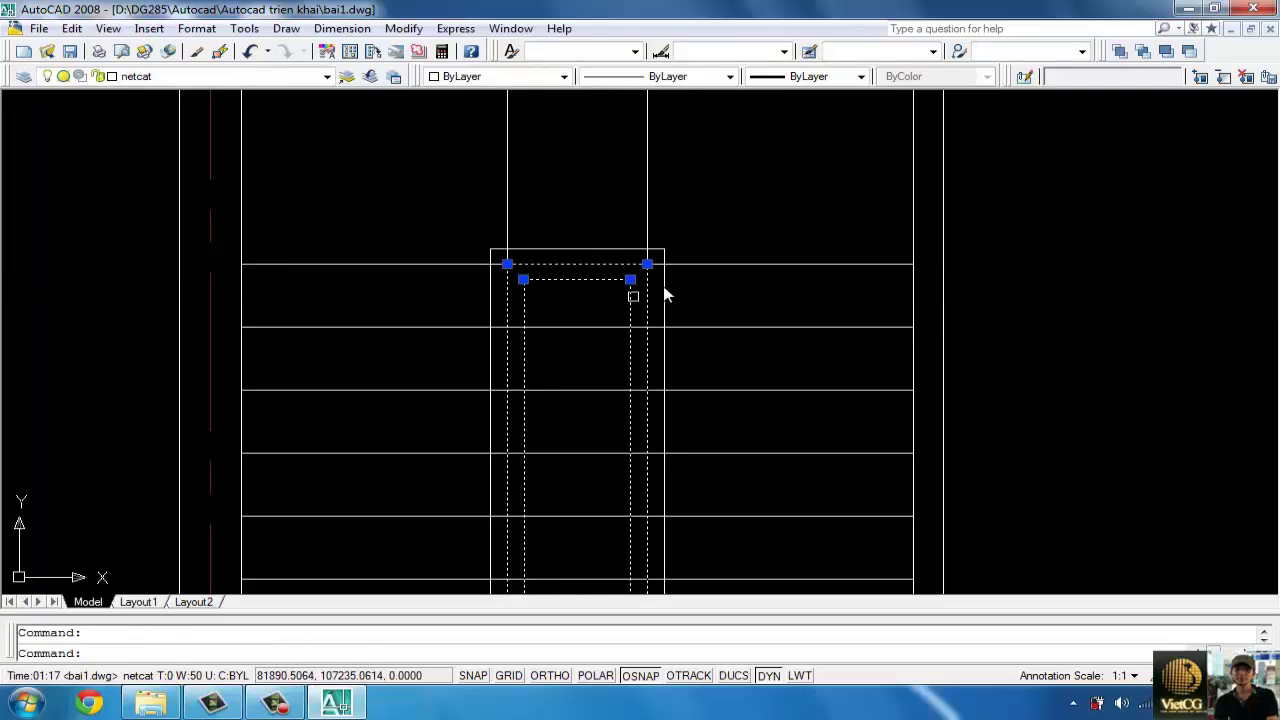
key("Escape")
left_click(660, 287)
key("Delete")
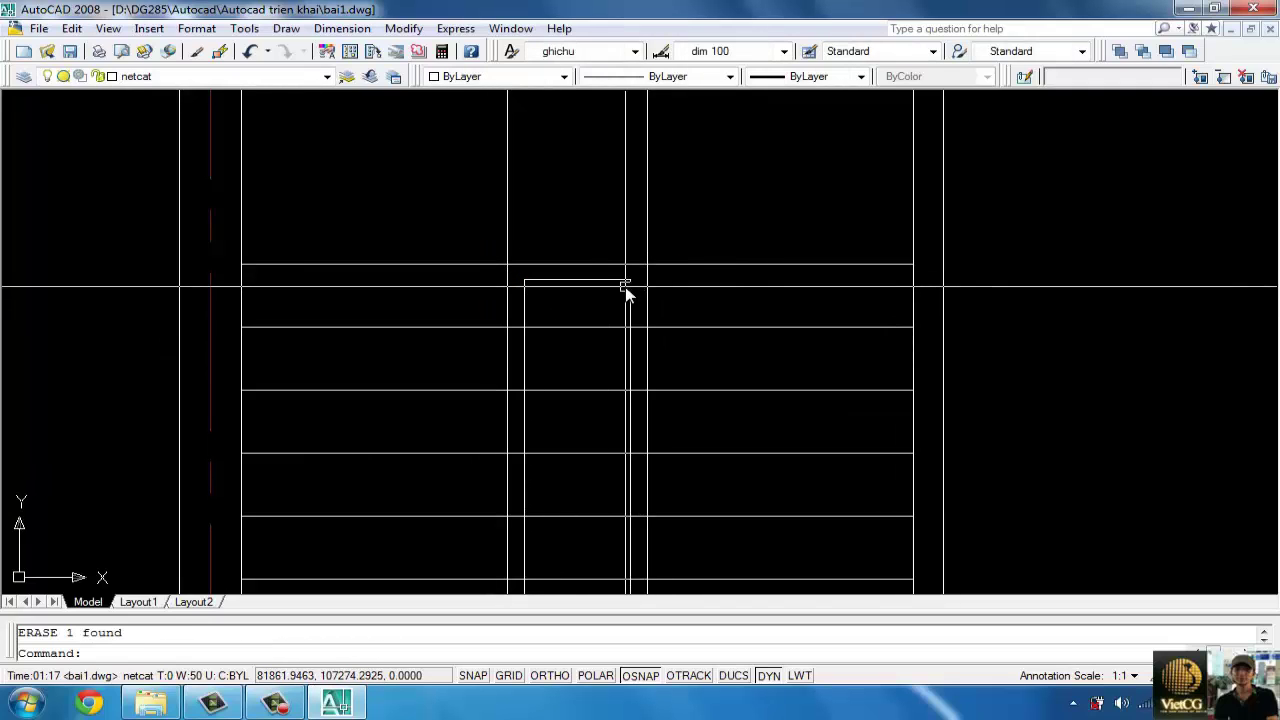
left_click(628, 287)
key("Escape")
scroll(570, 275, "down", 1)
- Offset the central rectangle 40 outward to make it double
scroll(483, 262, "down", 2)
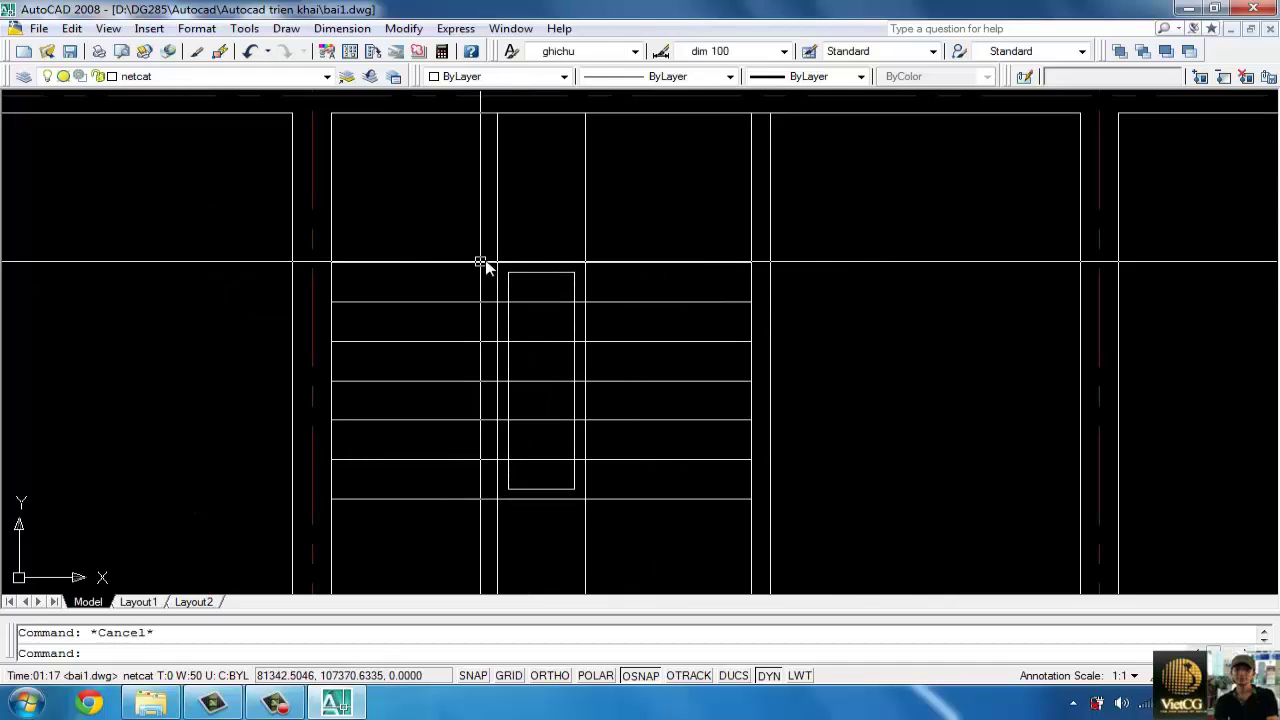
type("o")
key("Return")
key("Return")
left_click(566, 272)
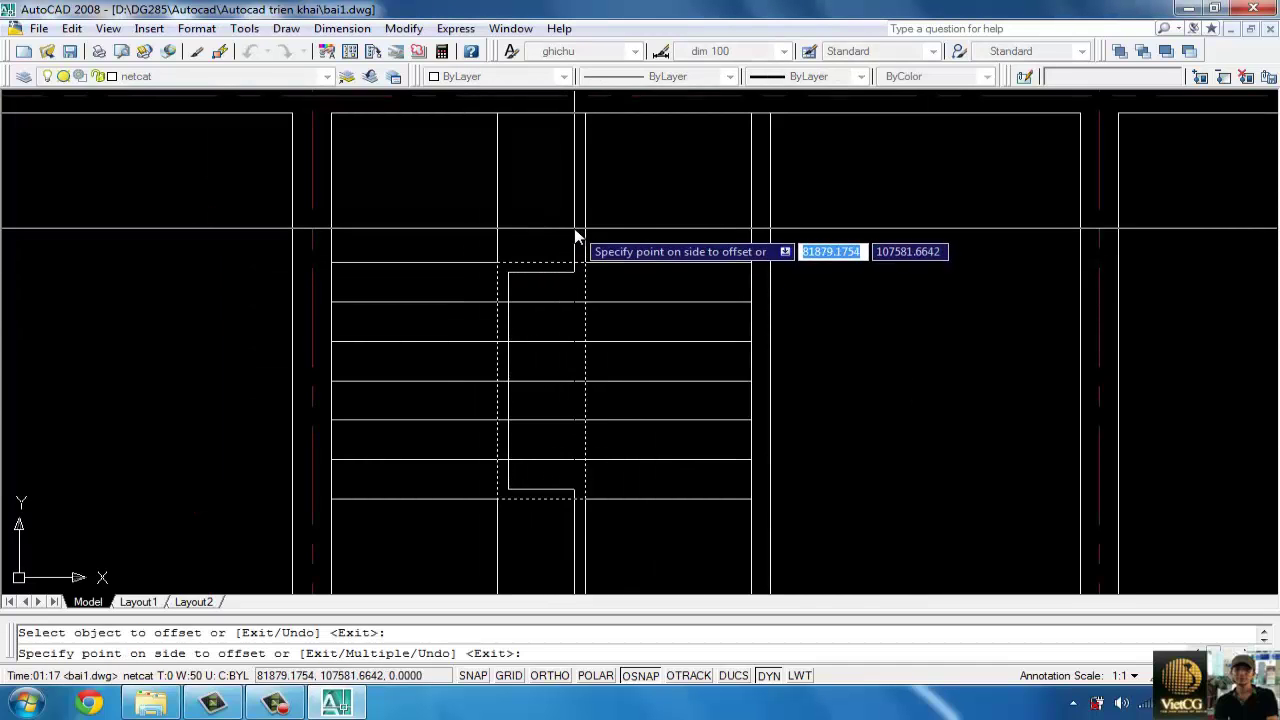
left_click(578, 242)
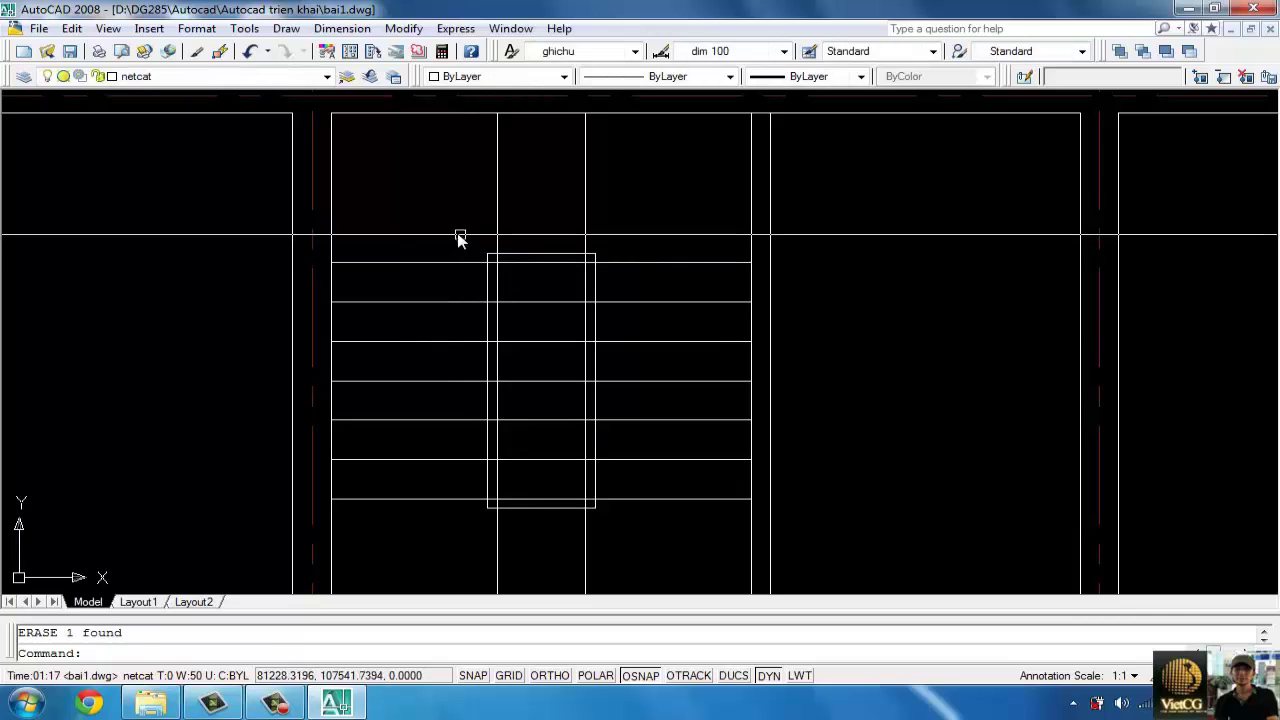
- Move the rectangle, tread lines and vertical stair lines onto layer netthay
left_click(457, 236)
left_click(675, 517)
left_click(675, 517)
left_click(637, 260)
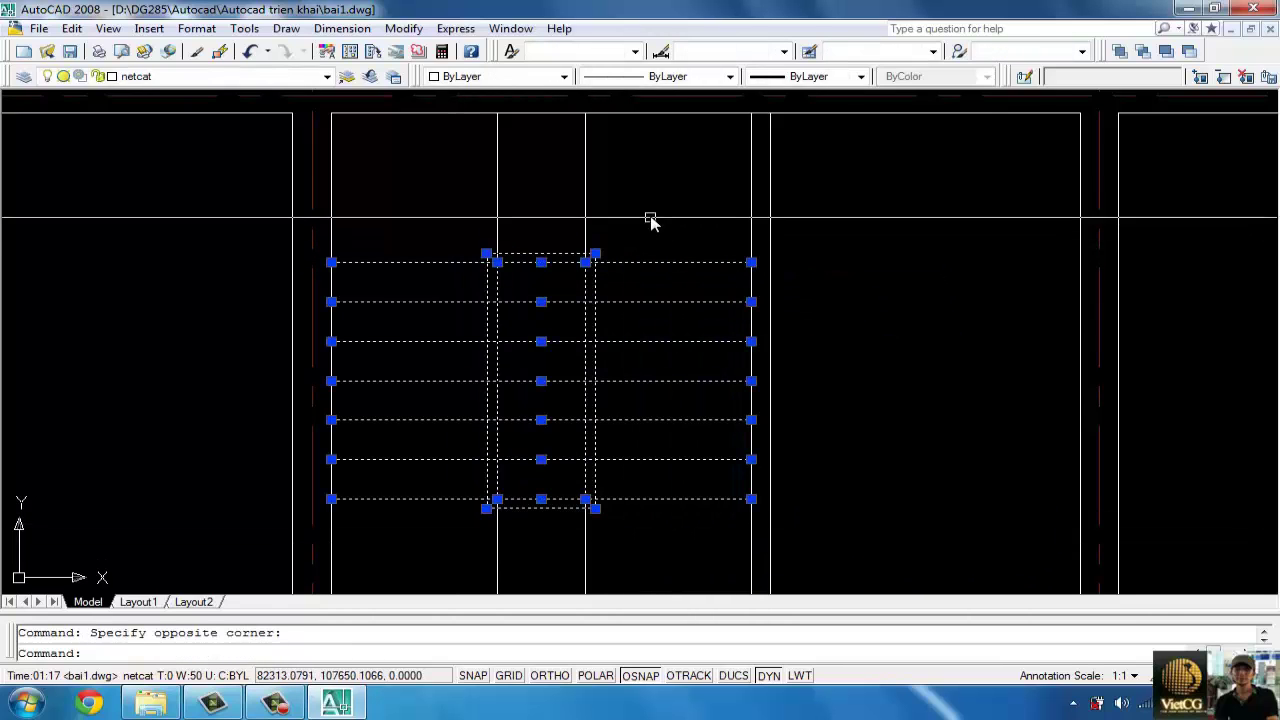
left_click(606, 209)
left_click(420, 165)
left_click(326, 76)
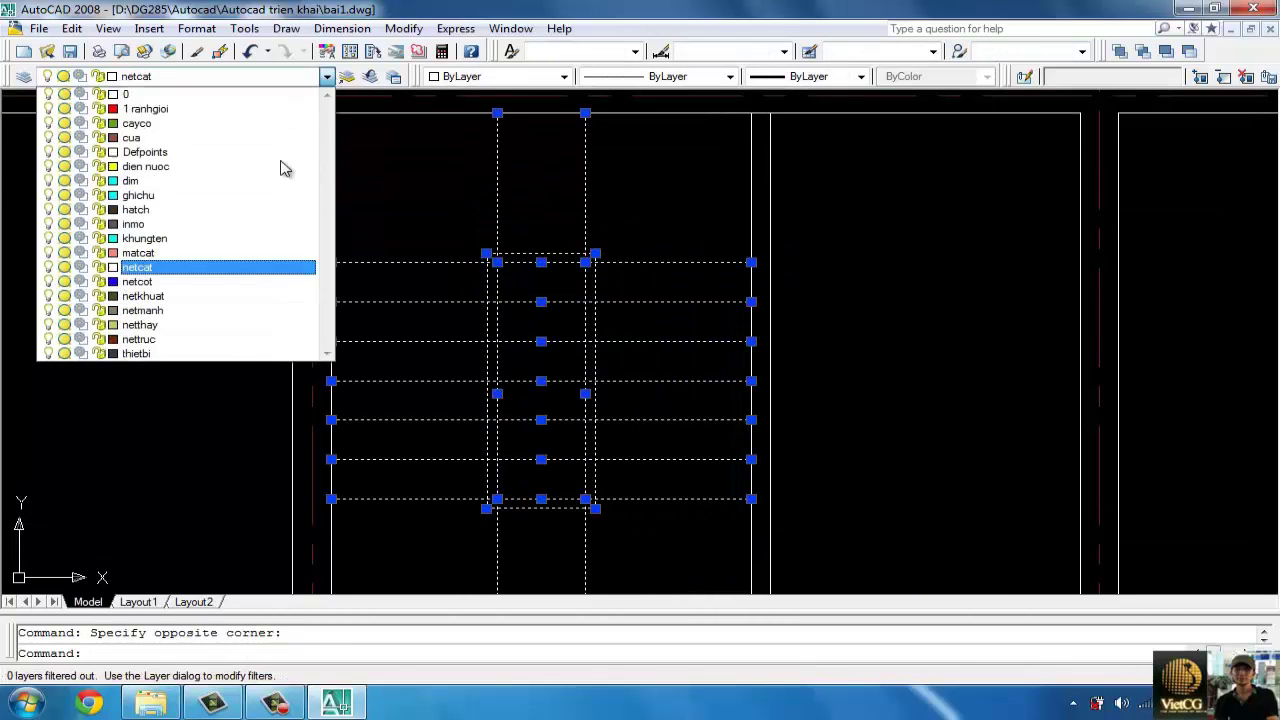
left_click(171, 325)
key("Escape")
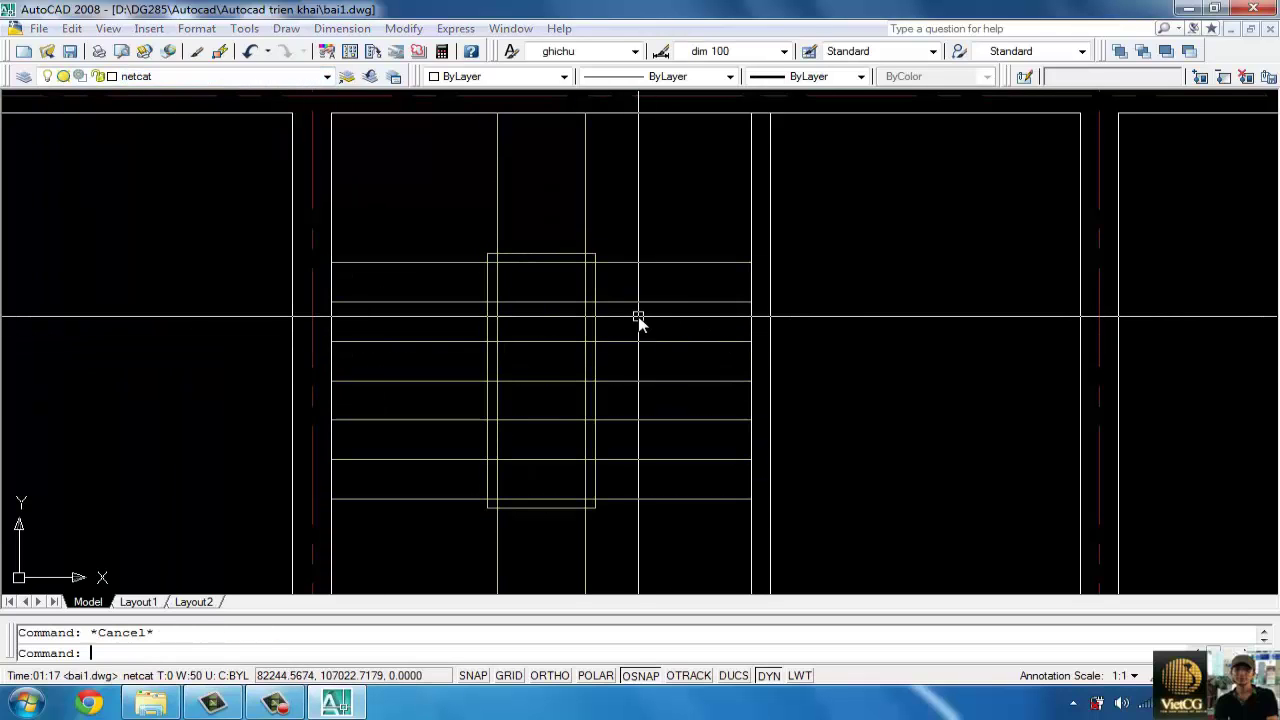
- Trim the tread lines inside the rectangle so they stop at it
key("space")
left_click(560, 255)
key("space")
scroll(586, 266, "up", 3)
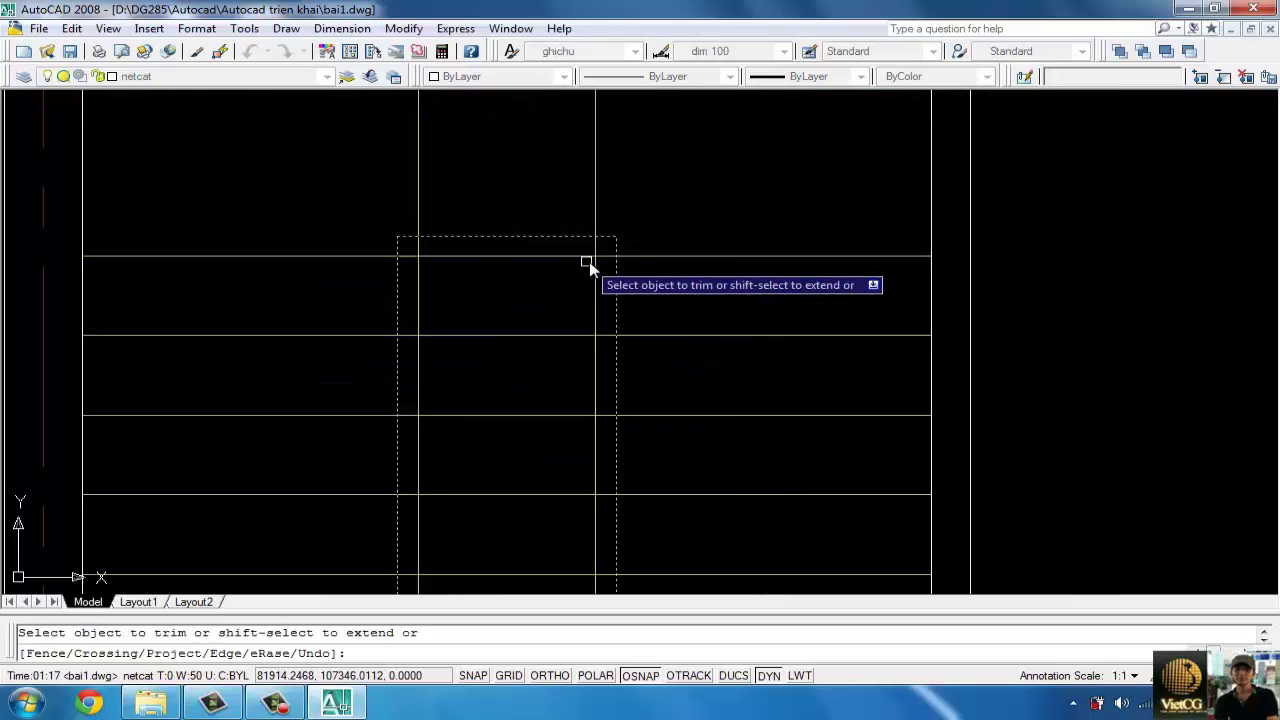
scroll(590, 410, "down", 2)
middle_click_drag(572, 437, 591, 334)
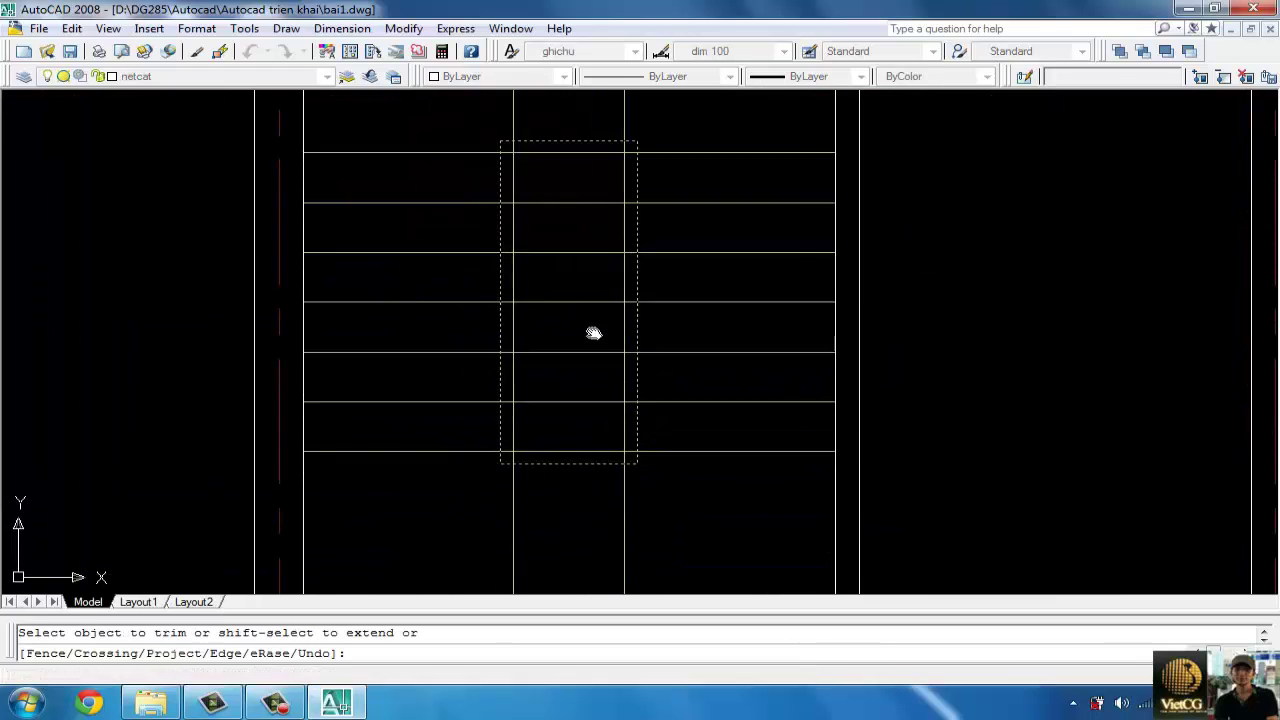
left_click(588, 486)
left_click(563, 152)
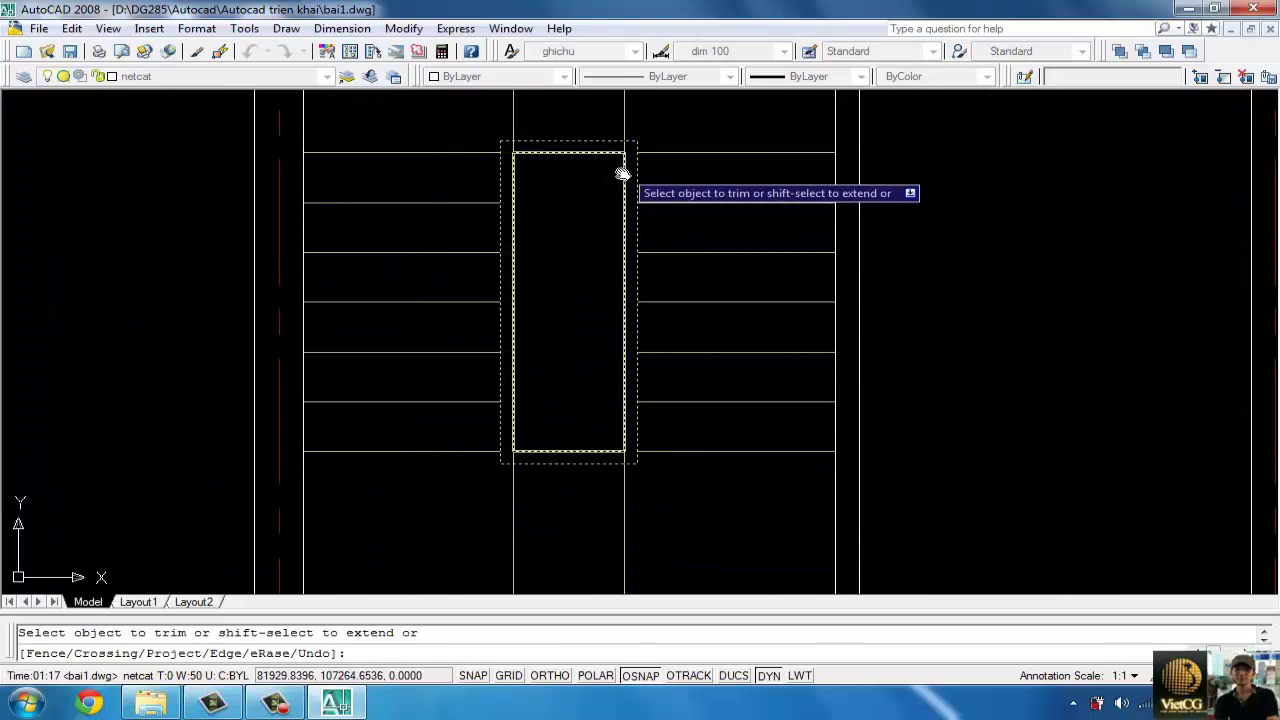
scroll(624, 166, "up", 3)
left_click(630, 165)
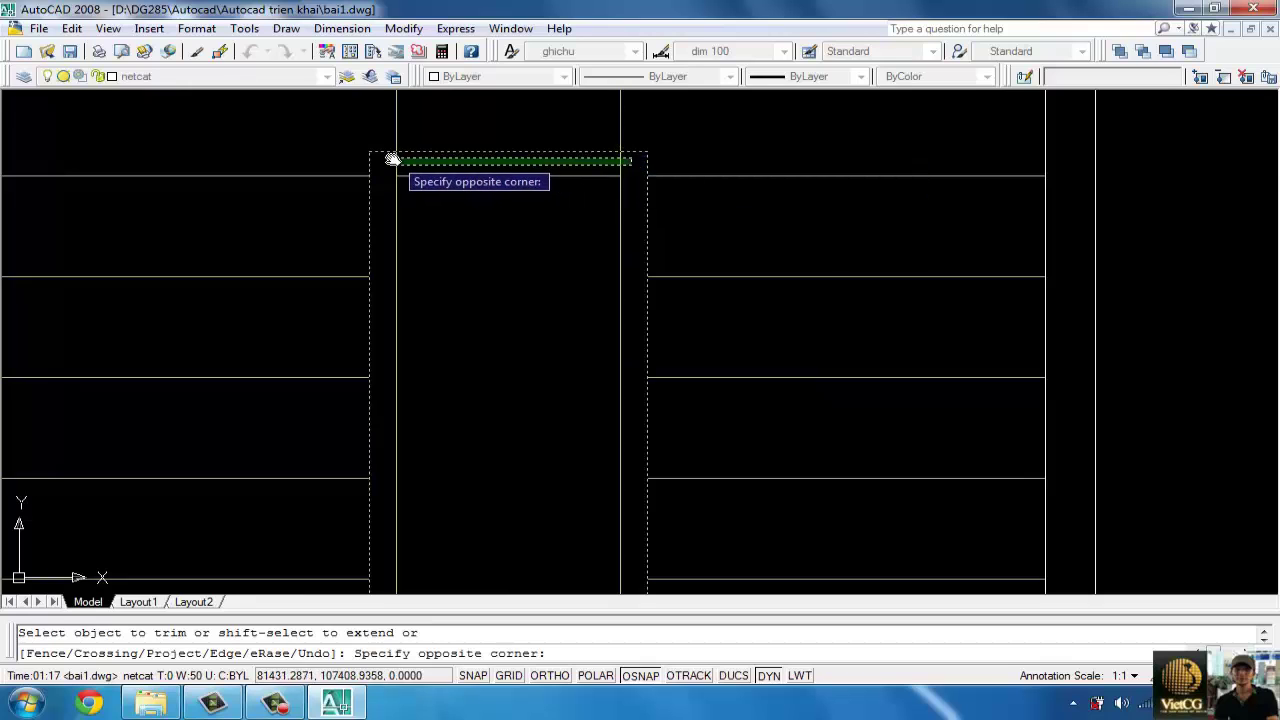
left_click(391, 160)
key("space")
- Erase the two leftover lines and pan to the area below the stairs
scroll(611, 289, "down", 5)
left_click(611, 289)
left_click(520, 390)
type("e")
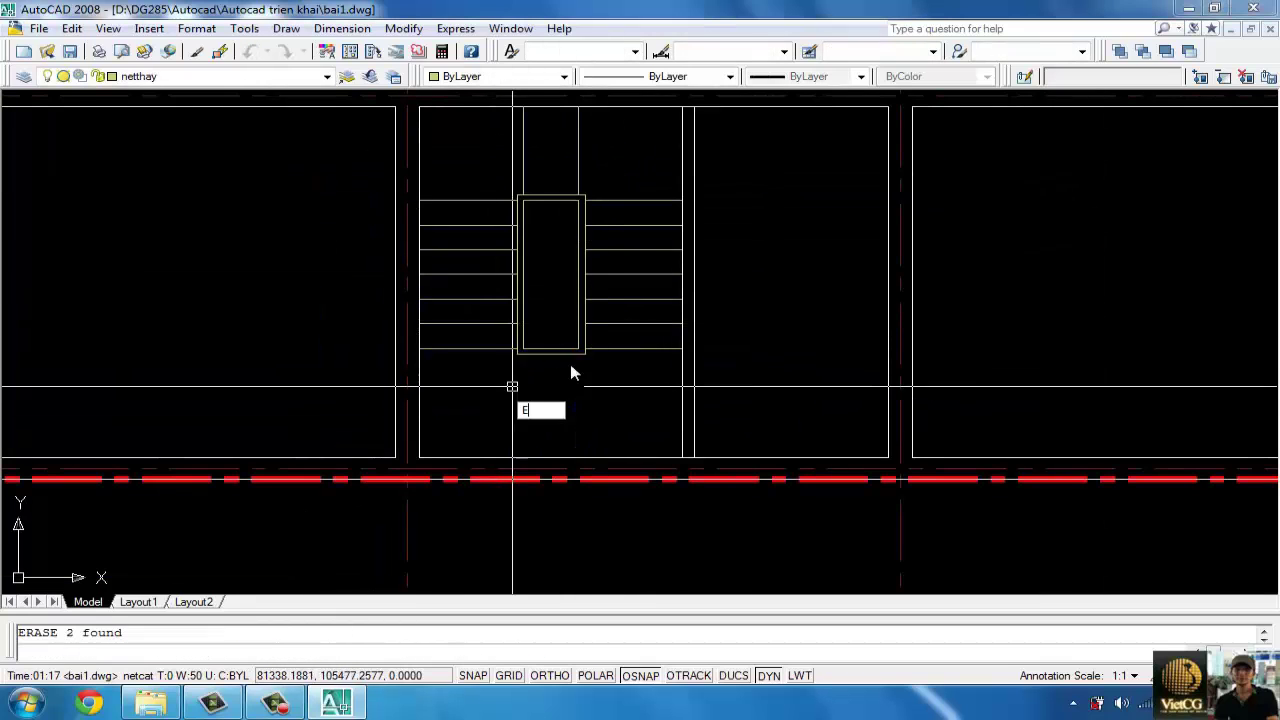
key("Return")
middle_click_drag(632, 234, 635, 304)
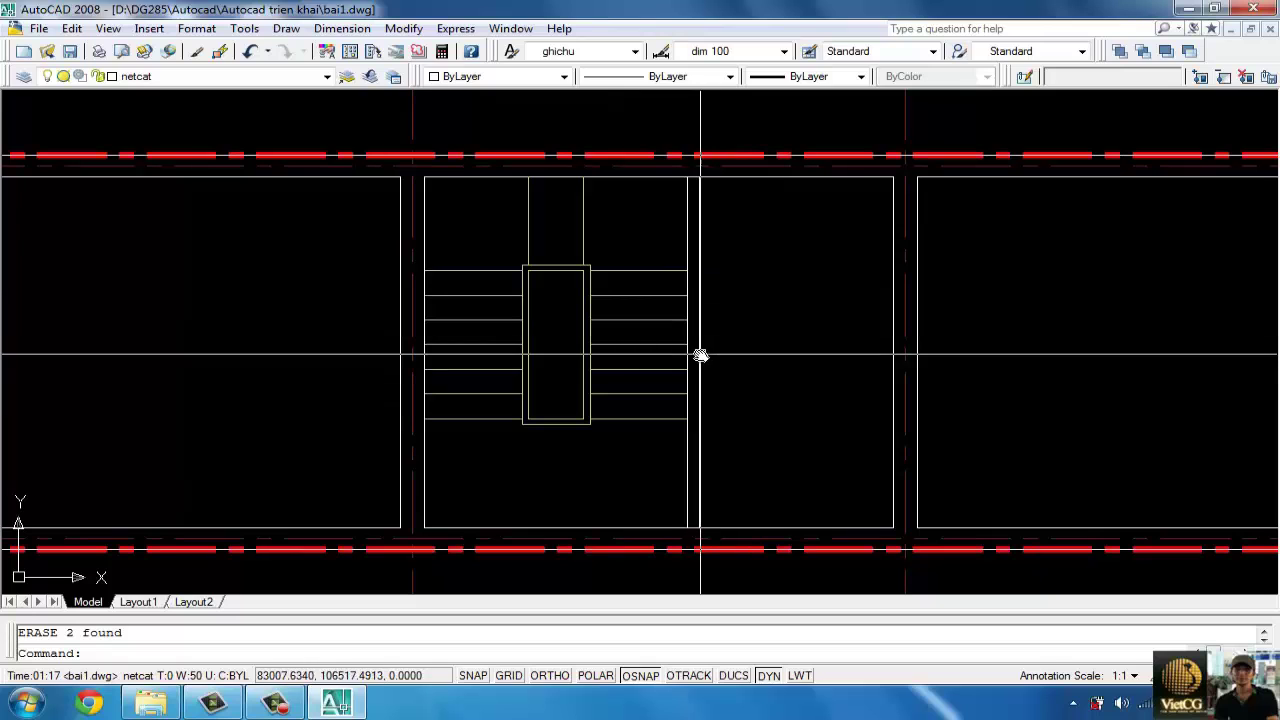
- Place 30° guides at the newel corner and draw the 30° winder line to the wall
scroll(606, 251, "up", 3)
middle_click_drag(571, 257, 671, 336)
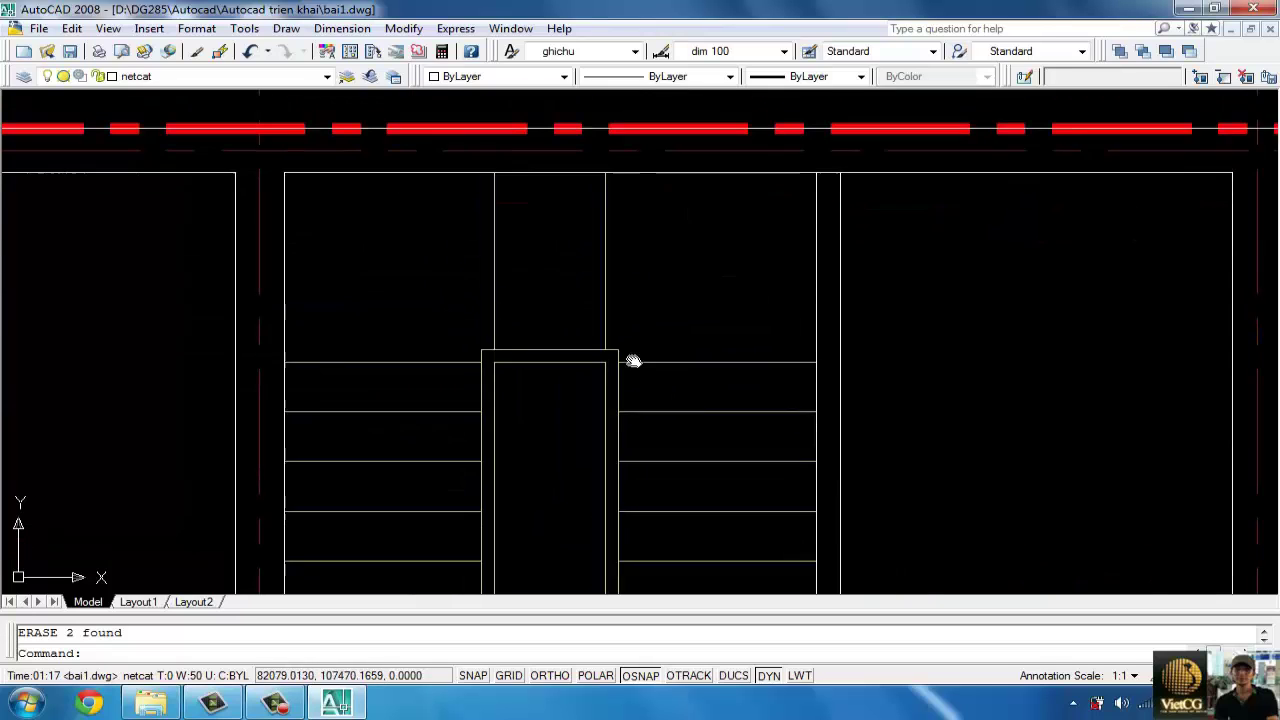
type("30")
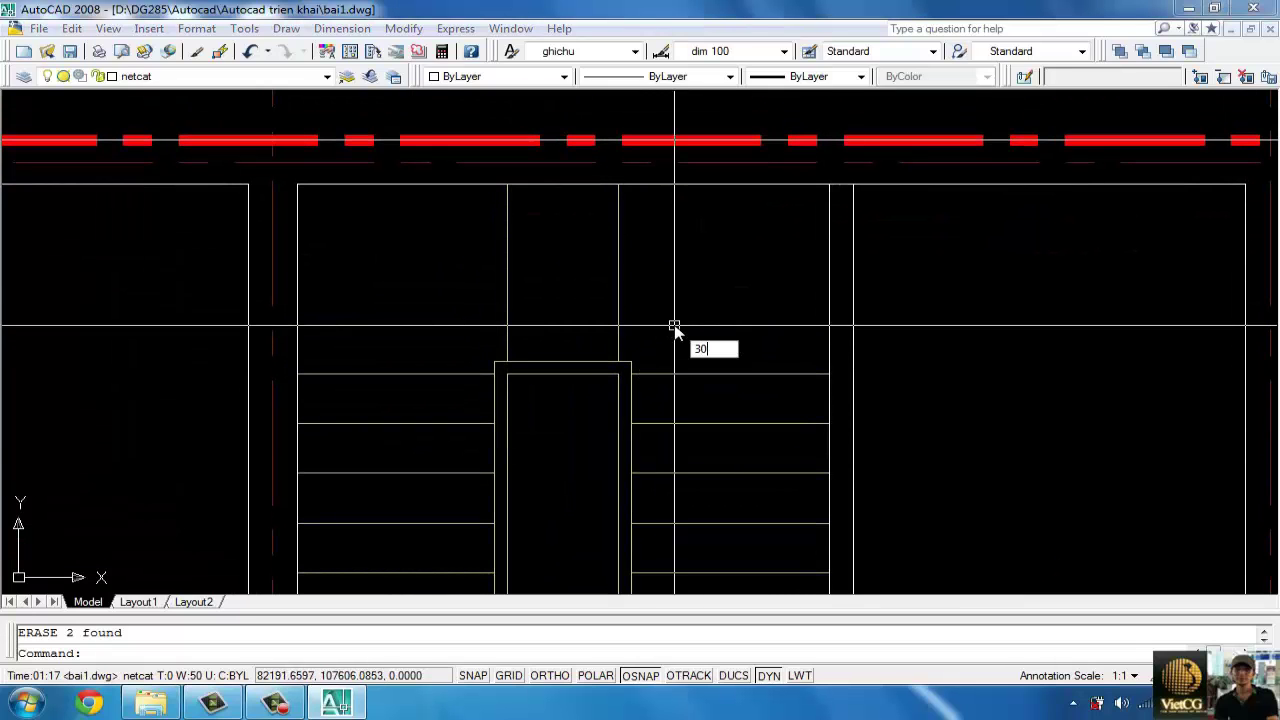
key("Return")
left_click(640, 372)
key("Escape")
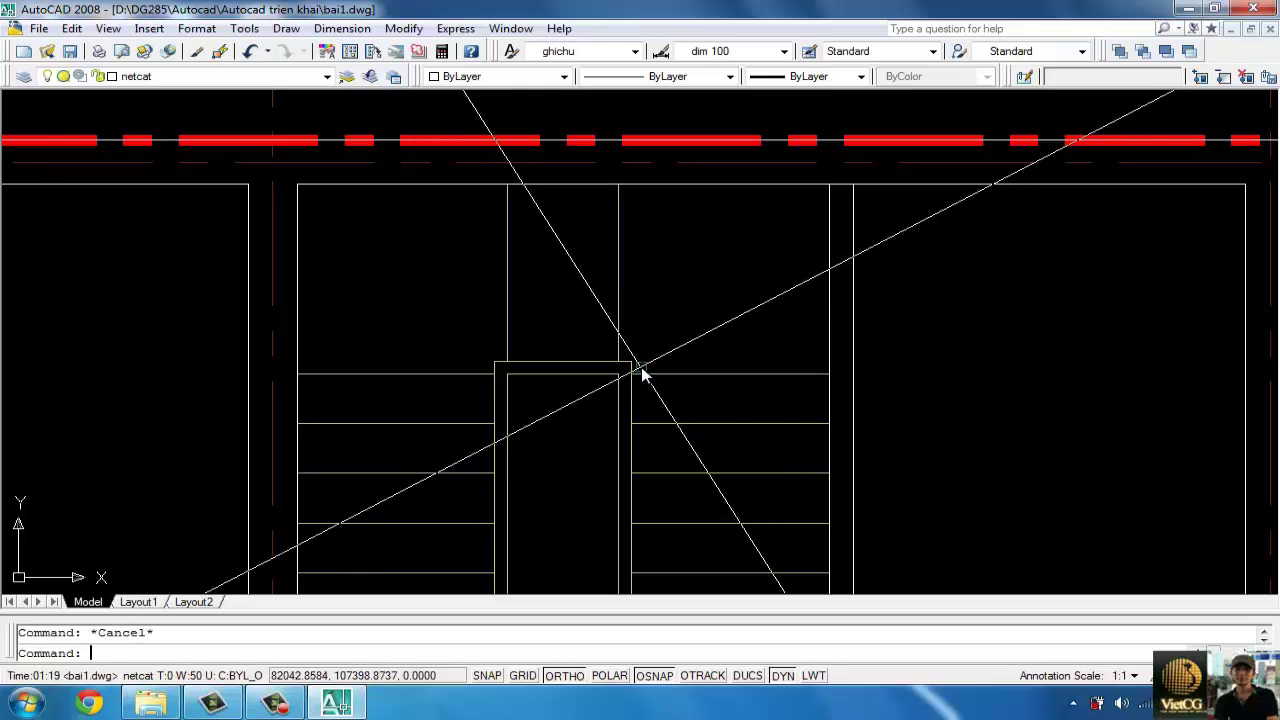
type("l")
key("Return")
left_click(618, 372)
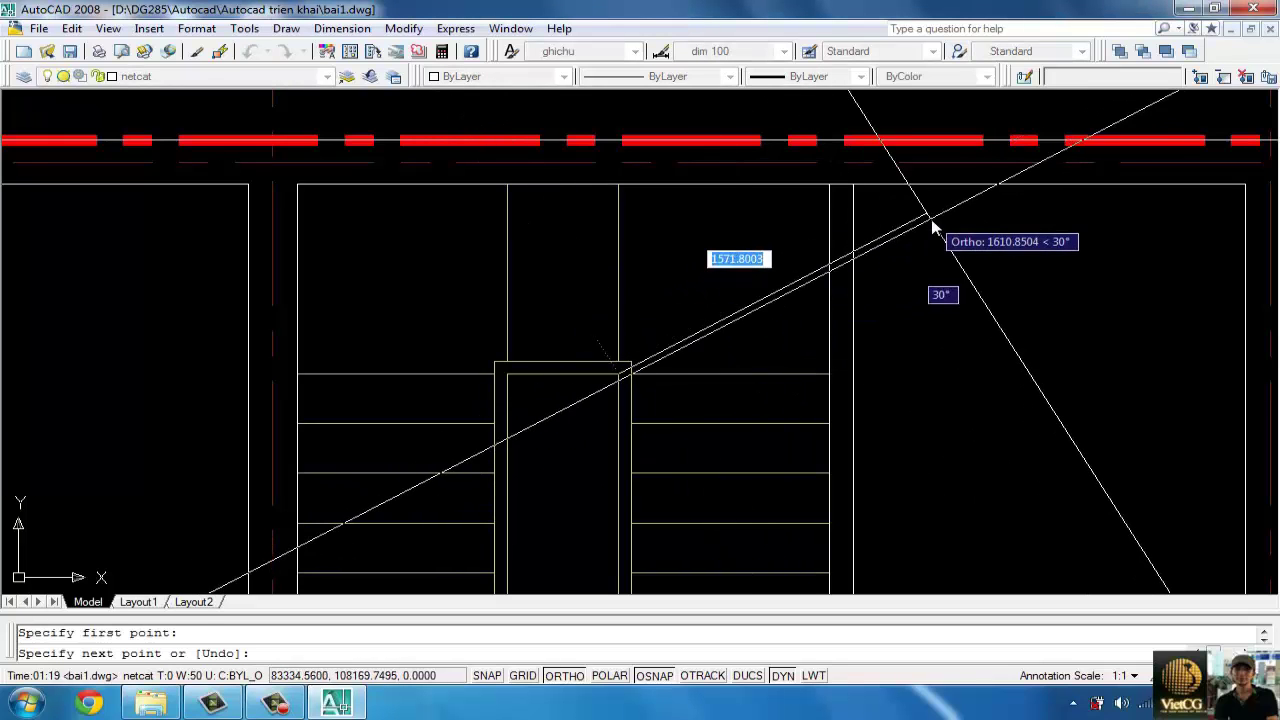
left_click(915, 232)
key("Return")
- Draw a 120° line from the newel's top-left corner, then erase it as unwanted
type("l")
key("Return")
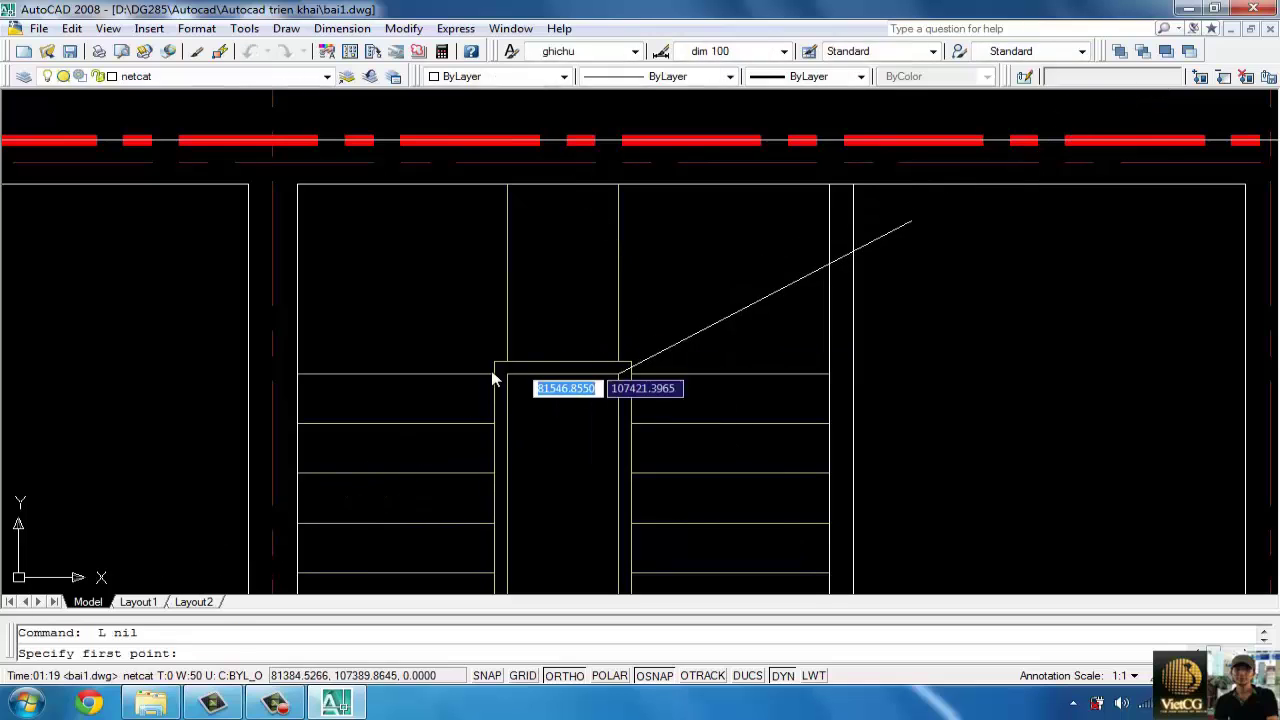
left_click(508, 374)
key("Escape")
type("l")
key("Return")
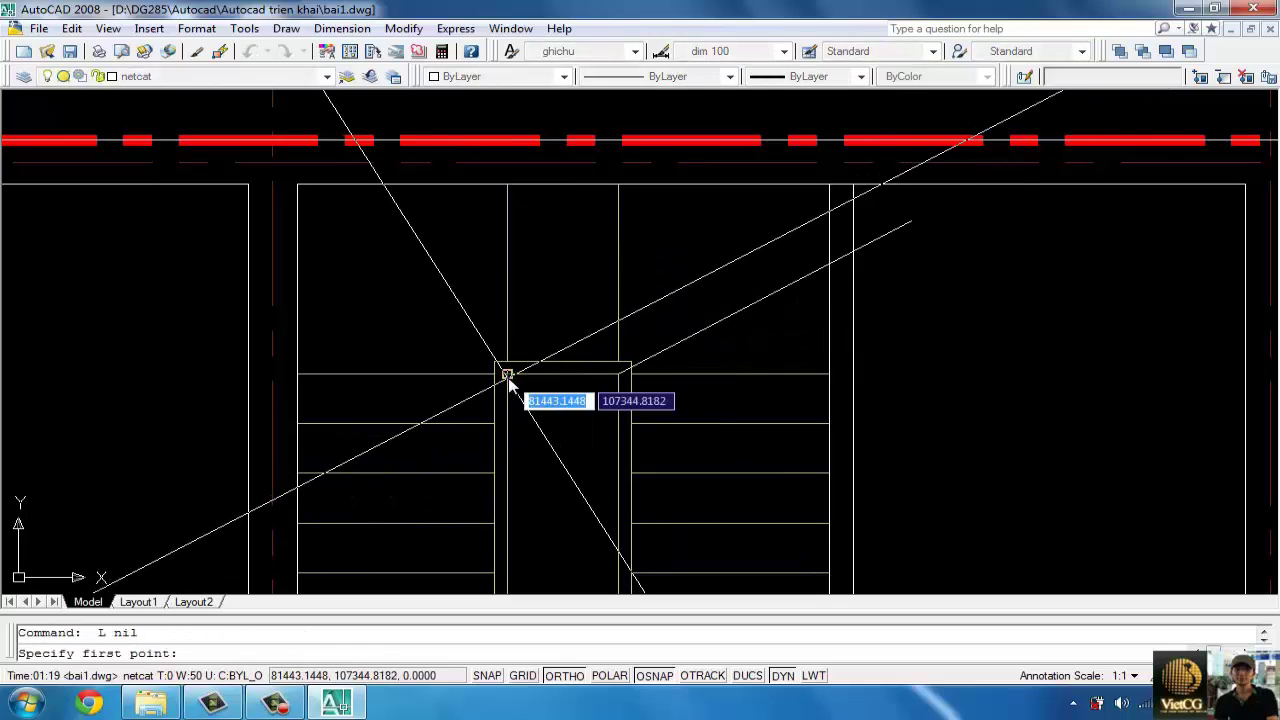
left_click(509, 376)
left_click(384, 177)
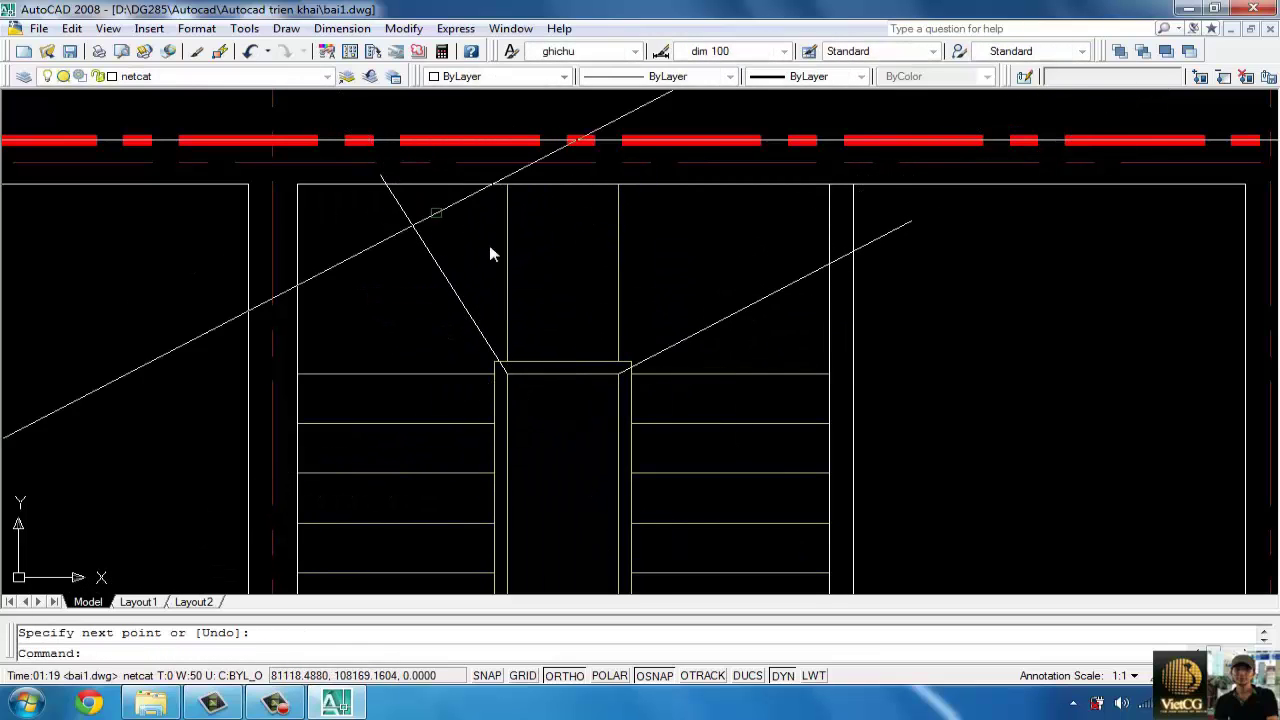
key("Escape")
left_click(474, 265)
left_click(424, 268)
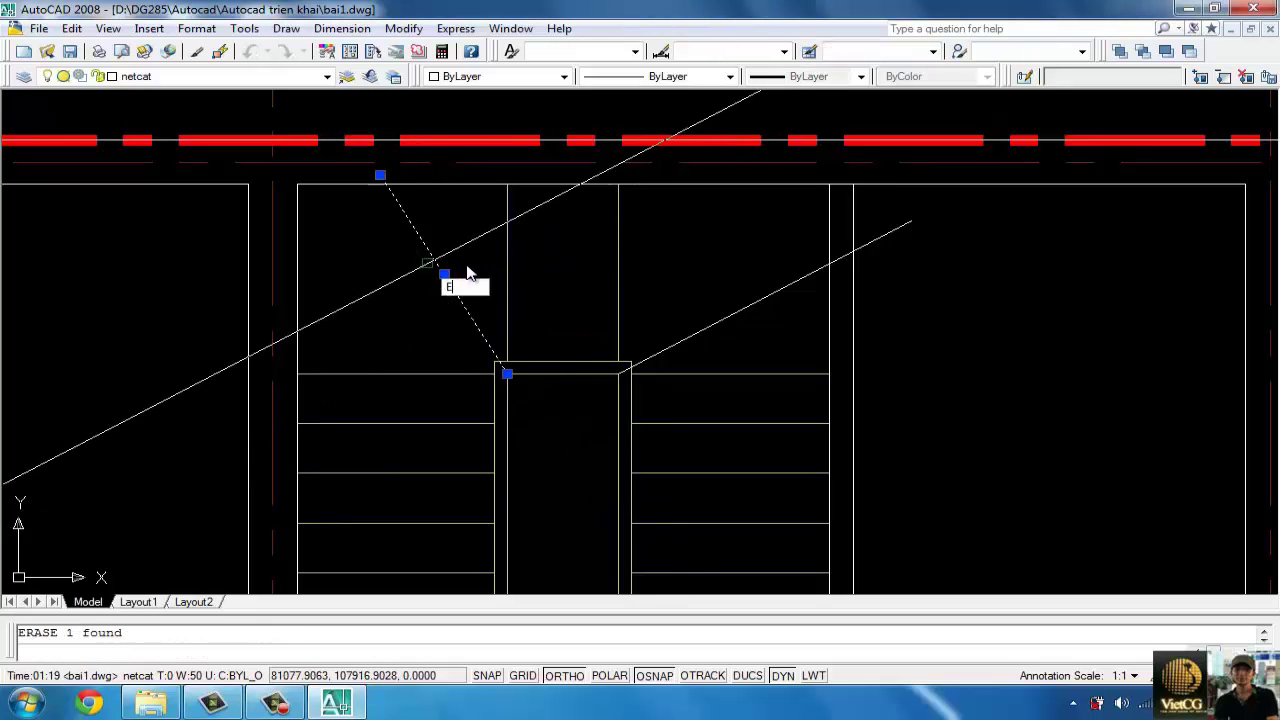
key("Delete")
- Place 60° guides at the newel corner and start a line from its top-right corner
type("60")
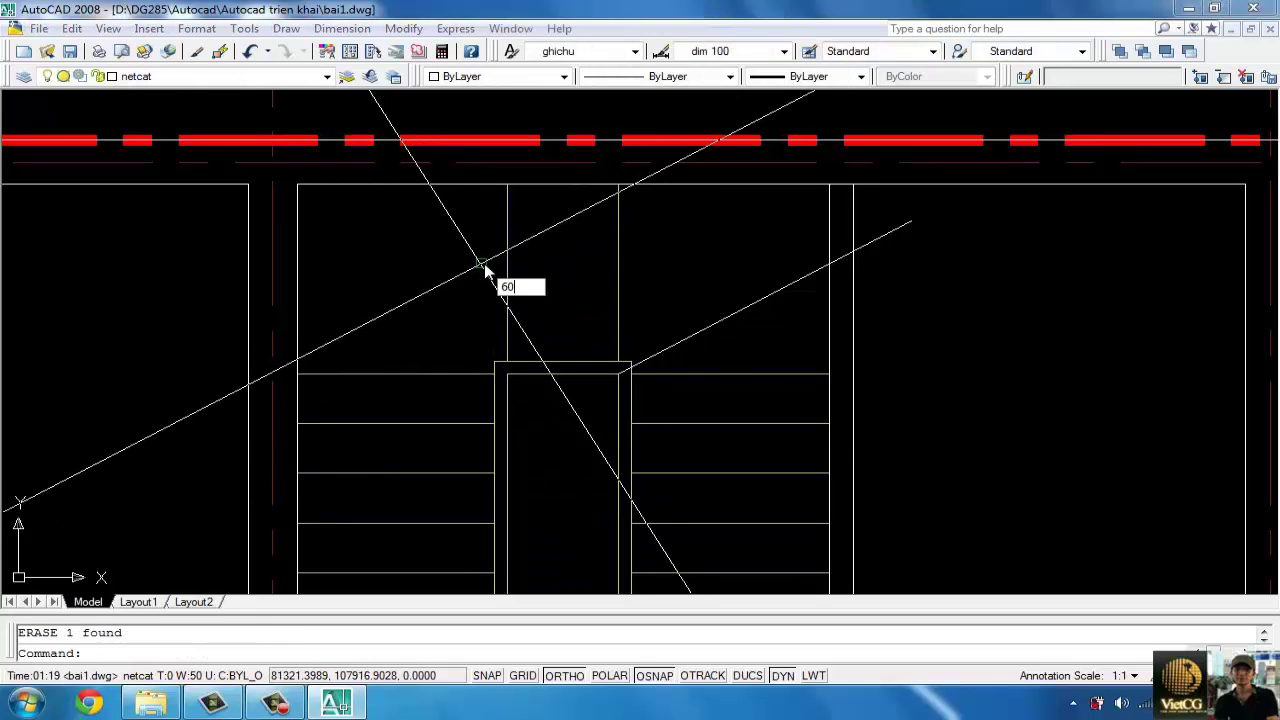
key("Return")
left_click(639, 345)
type("l")
key("Return")
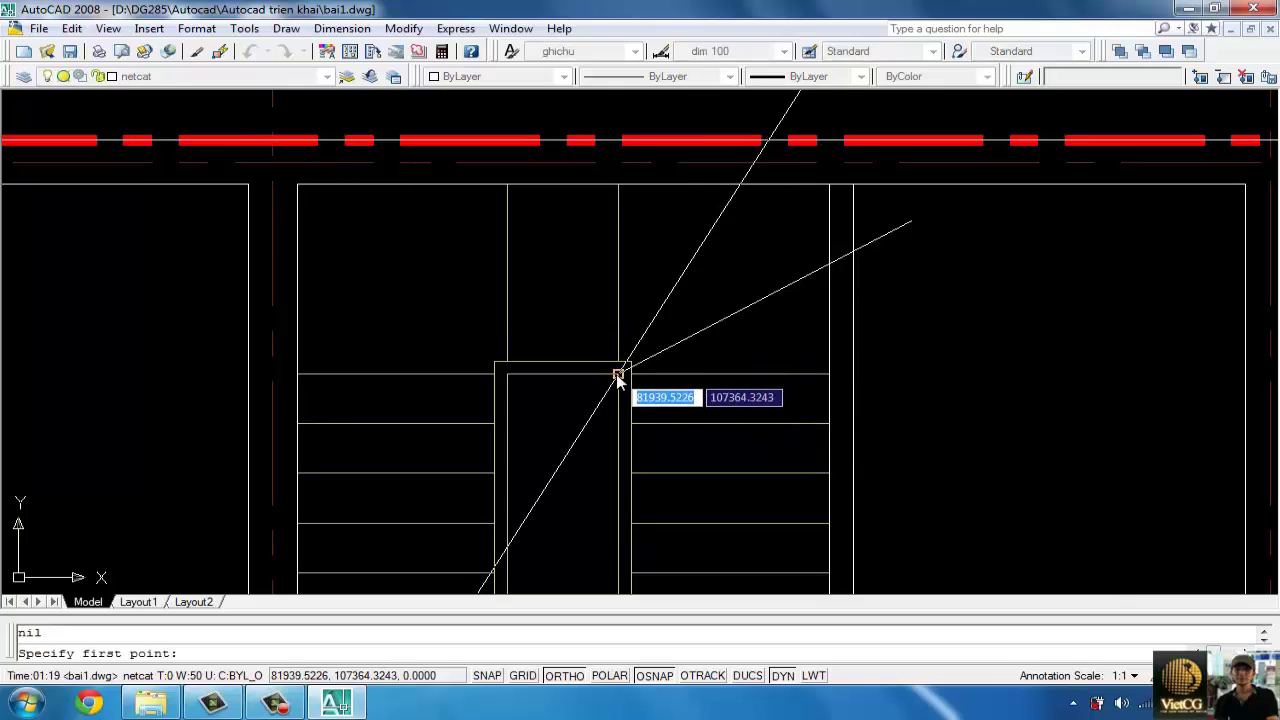
left_click(620, 368)
scroll(755, 172, "up", 3)
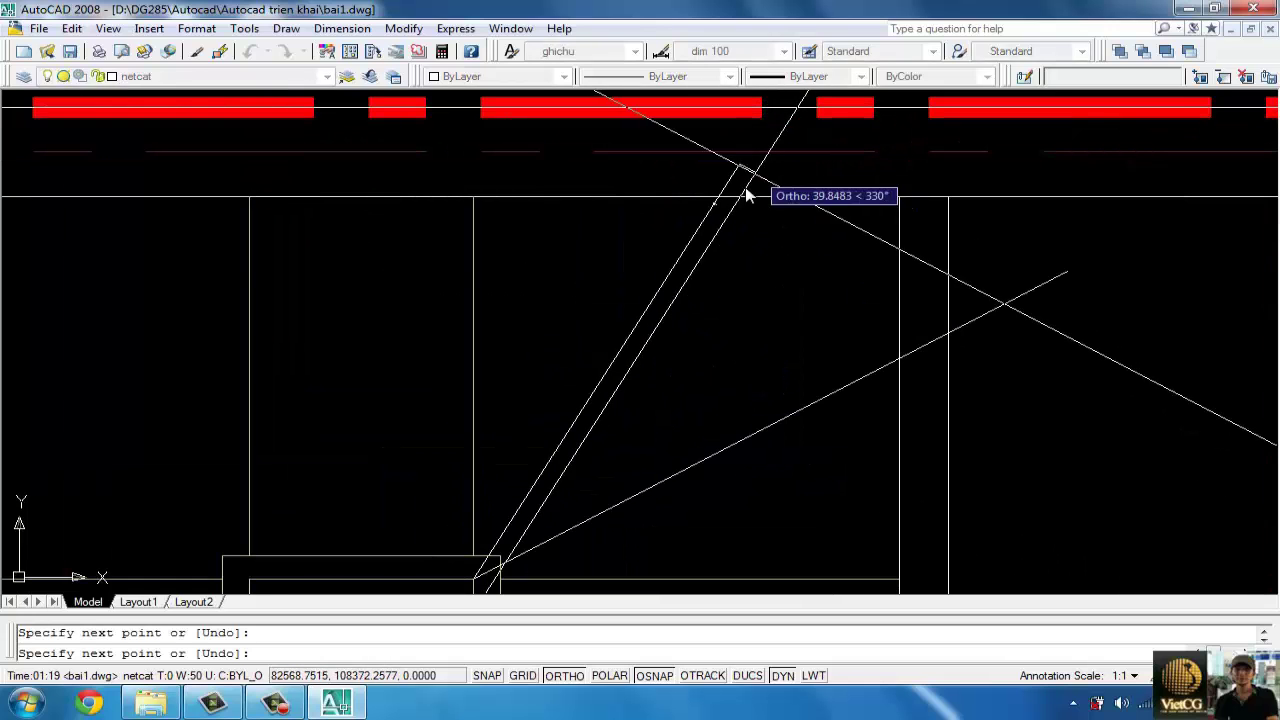
key("Escape")
- Start trimming the winder lines twice, cancelling both attempts
type("T")
key("Return")
key("Return")
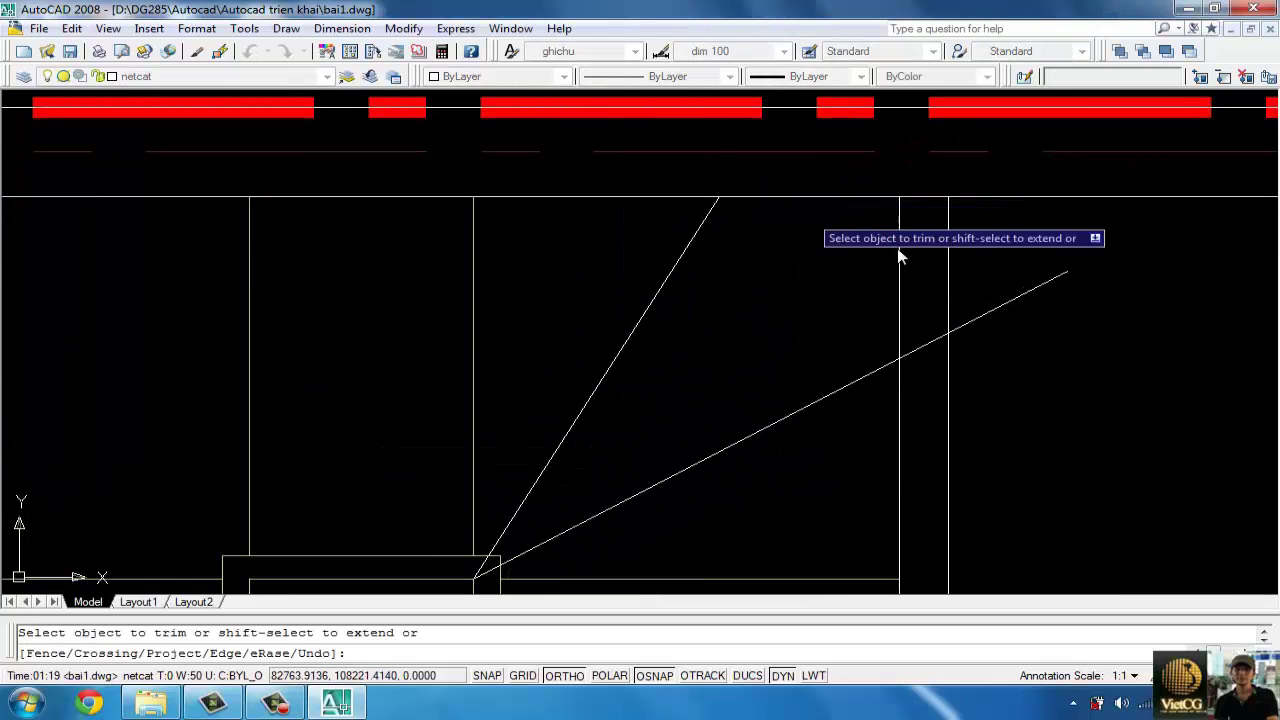
key("Escape")
type("T")
key("Return")
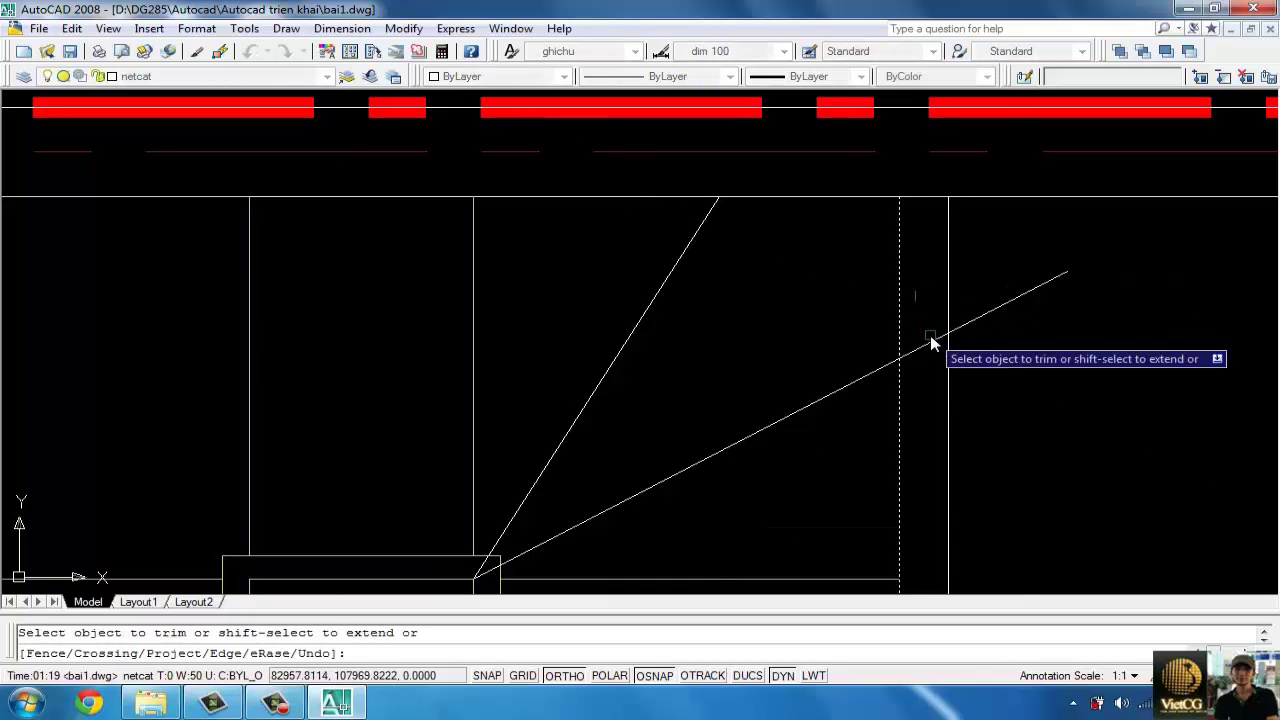
key("Escape")
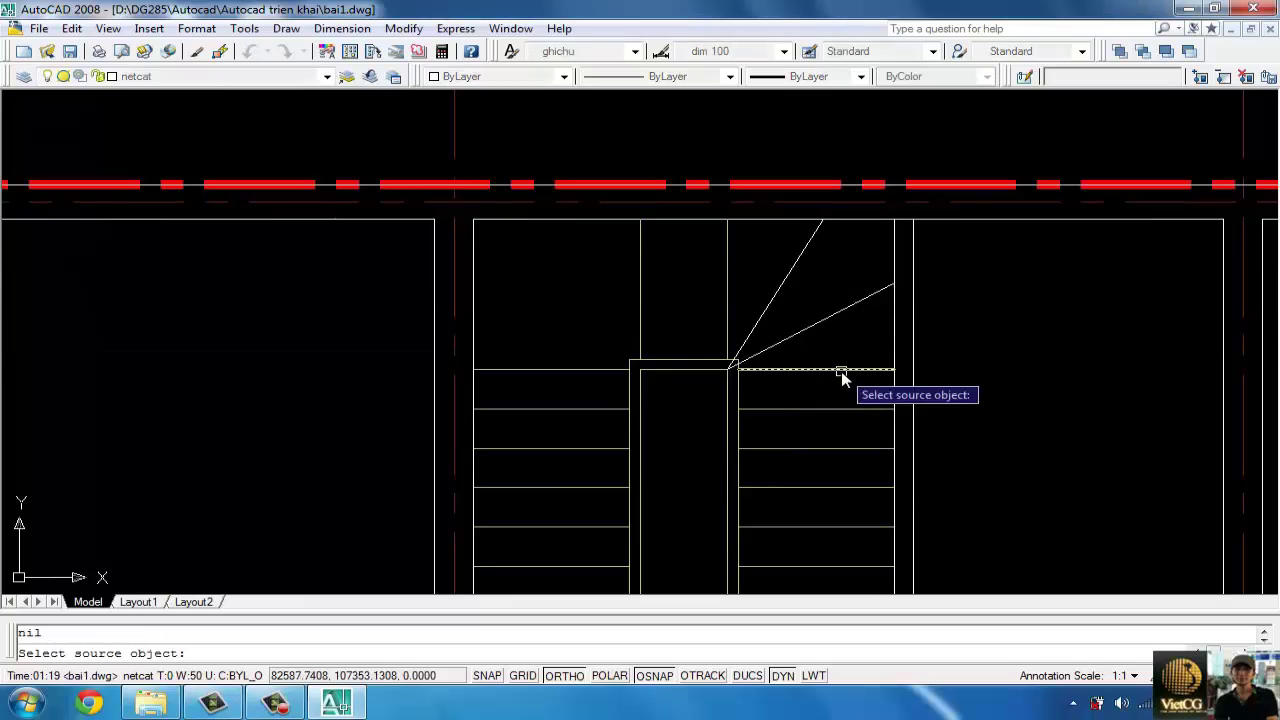
- Match the winder lines' properties to a tread line
left_click(855, 347)
left_click(771, 271)
key("Return")
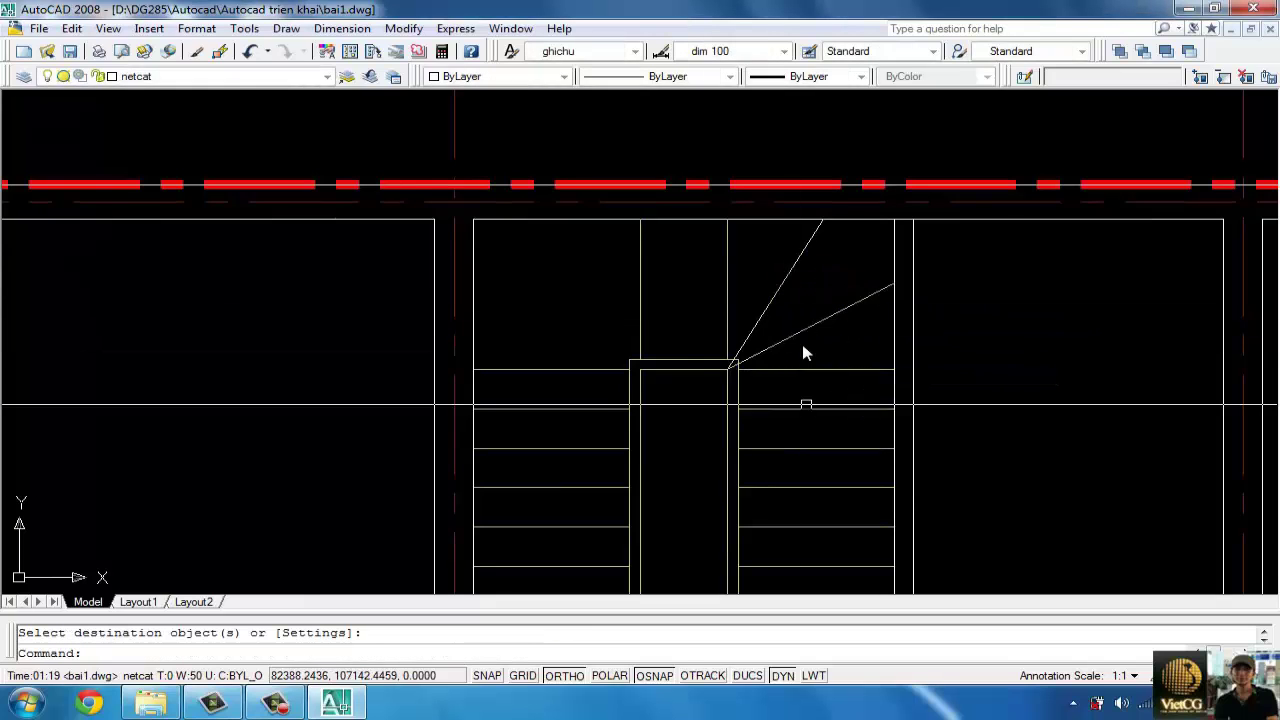
- Trim the winder ends lying inside the newel box outline
left_click(664, 380)
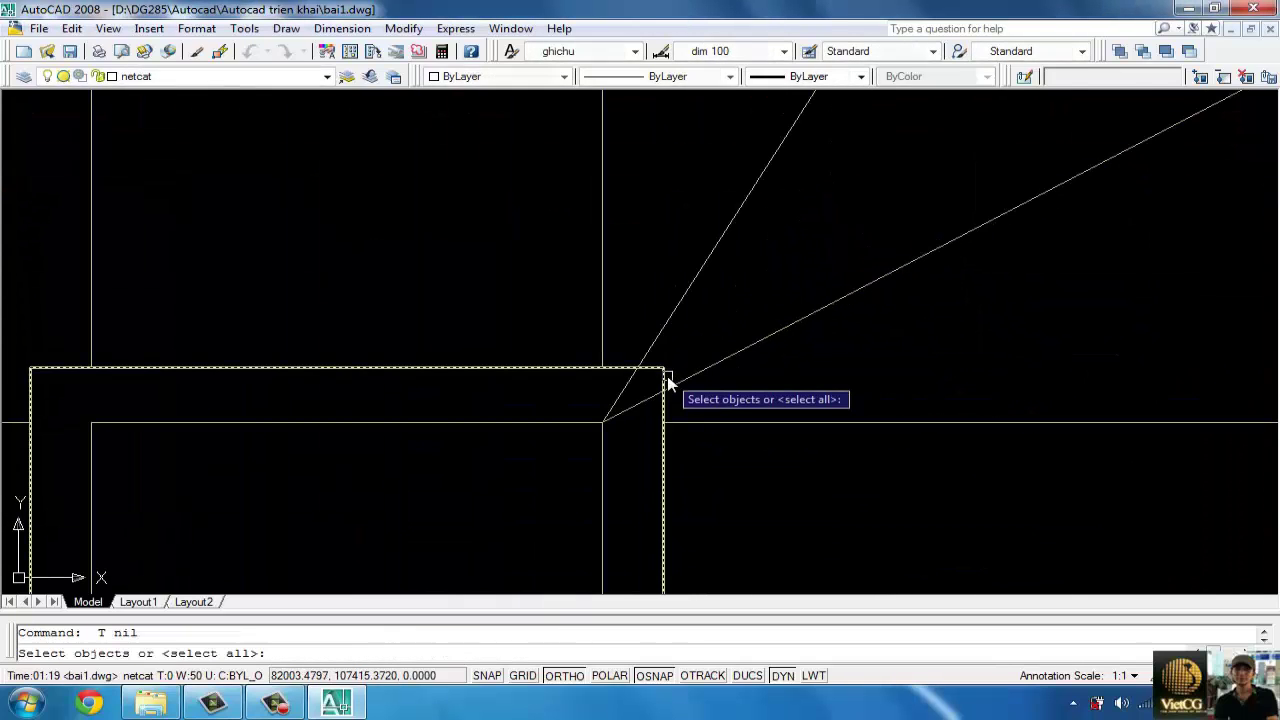
key("Return")
left_click(633, 402)
left_click(633, 412)
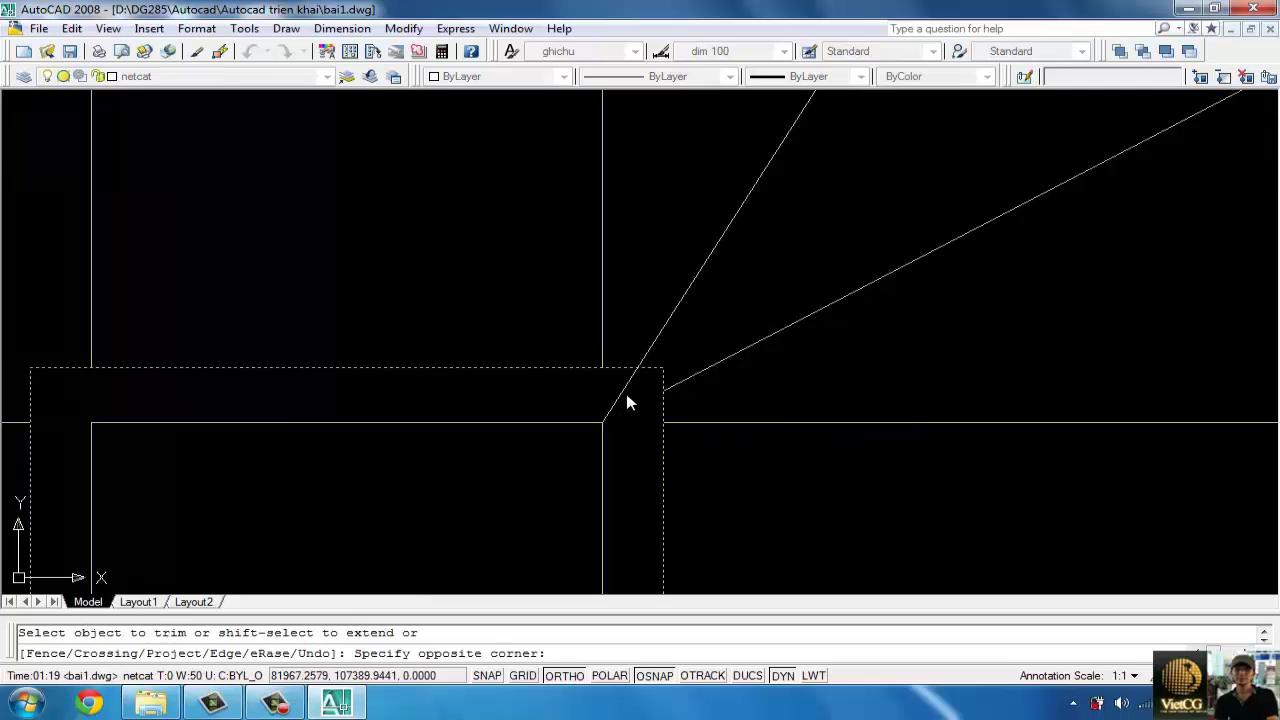
left_click(621, 392)
key("Return")
- Run a second trim against the newel box and recentre the stair in view
type("tr")
key("Return")
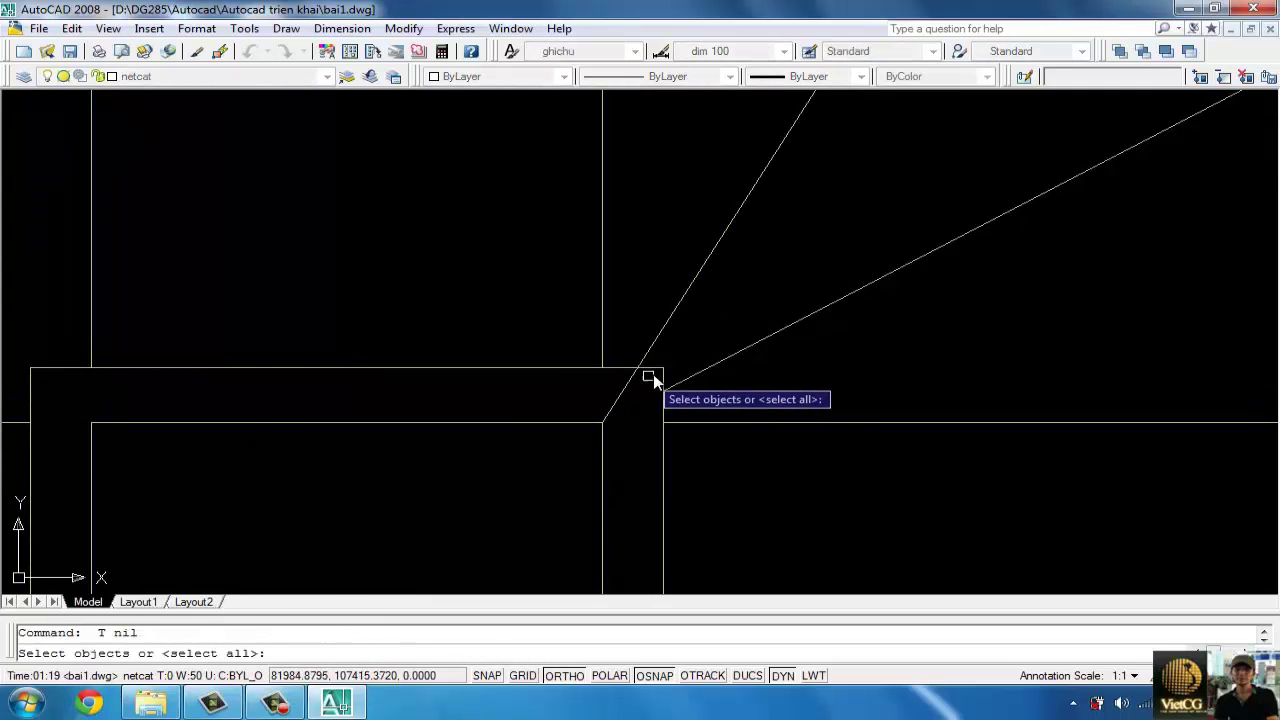
left_click(648, 369)
key("Return")
key("Return")
scroll(695, 437, "down", 2)
middle_click_drag(695, 437, 742, 325)
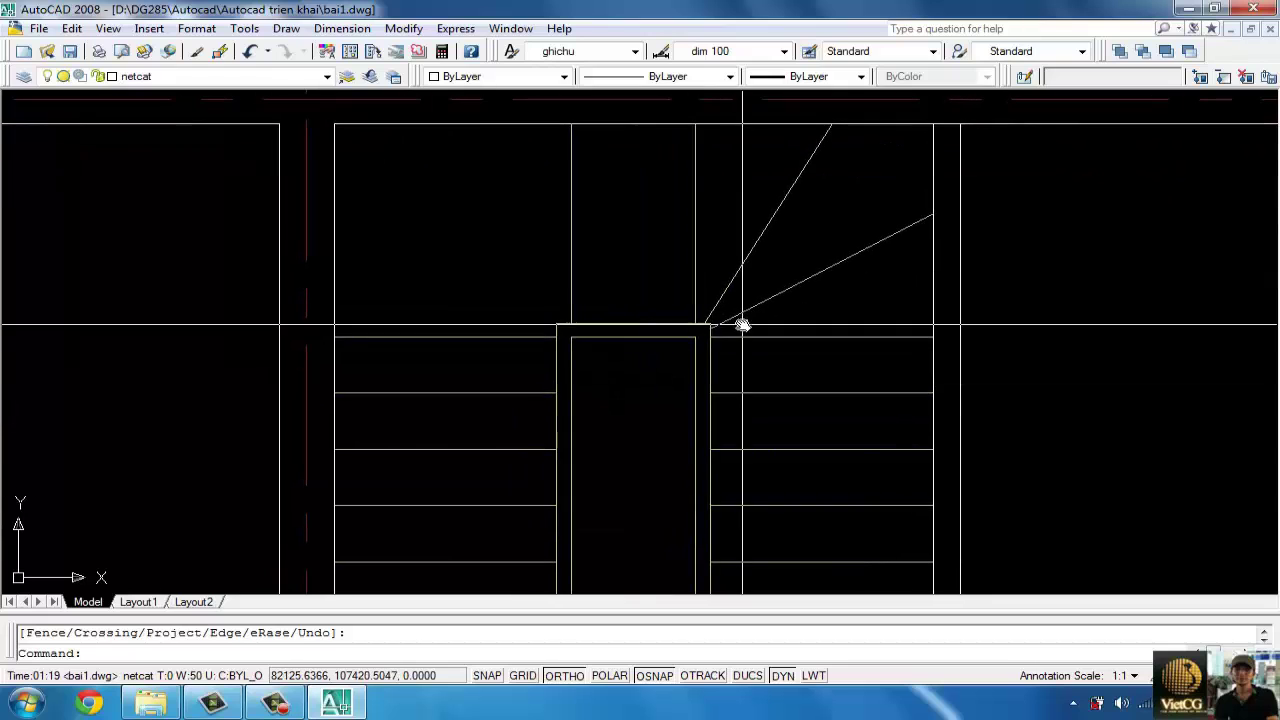
scroll(747, 318, "down", 1)
type("e")
key("Return")
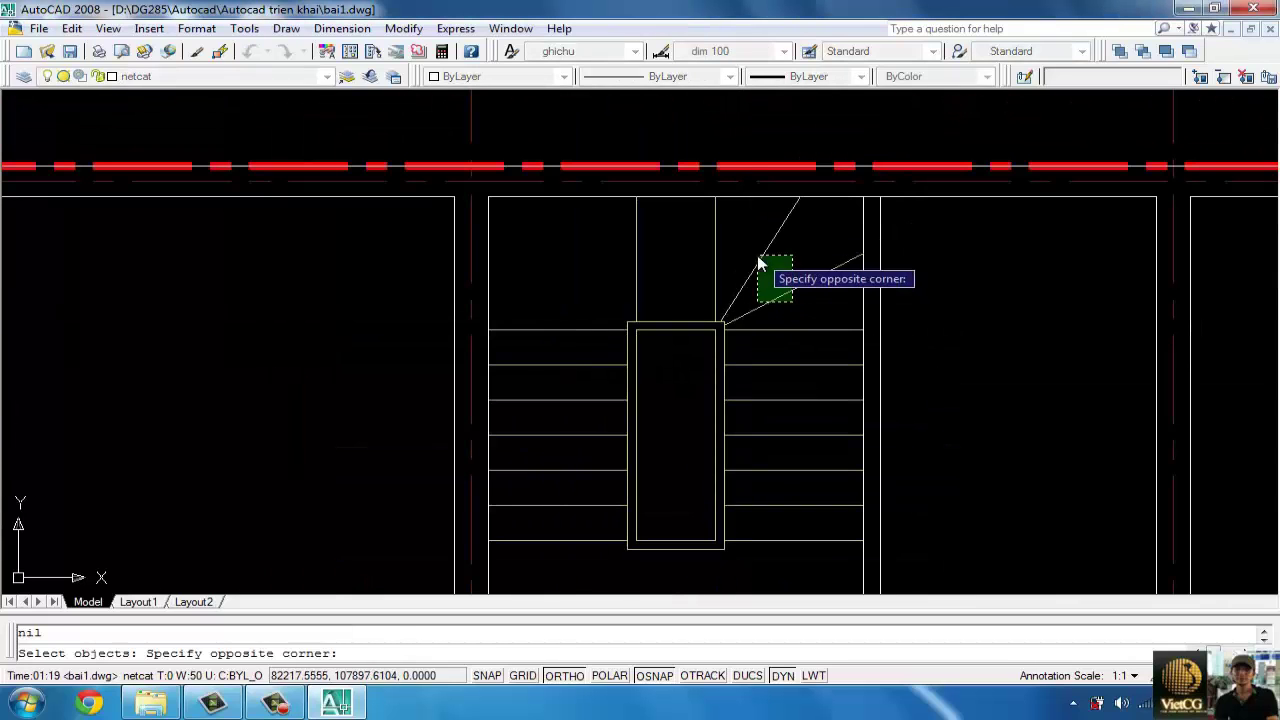
- Mirror the two winder lines about the stair centreline, keeping the originals
left_click(758, 262)
key("Return")
left_click(671, 321)
left_click(703, 276)
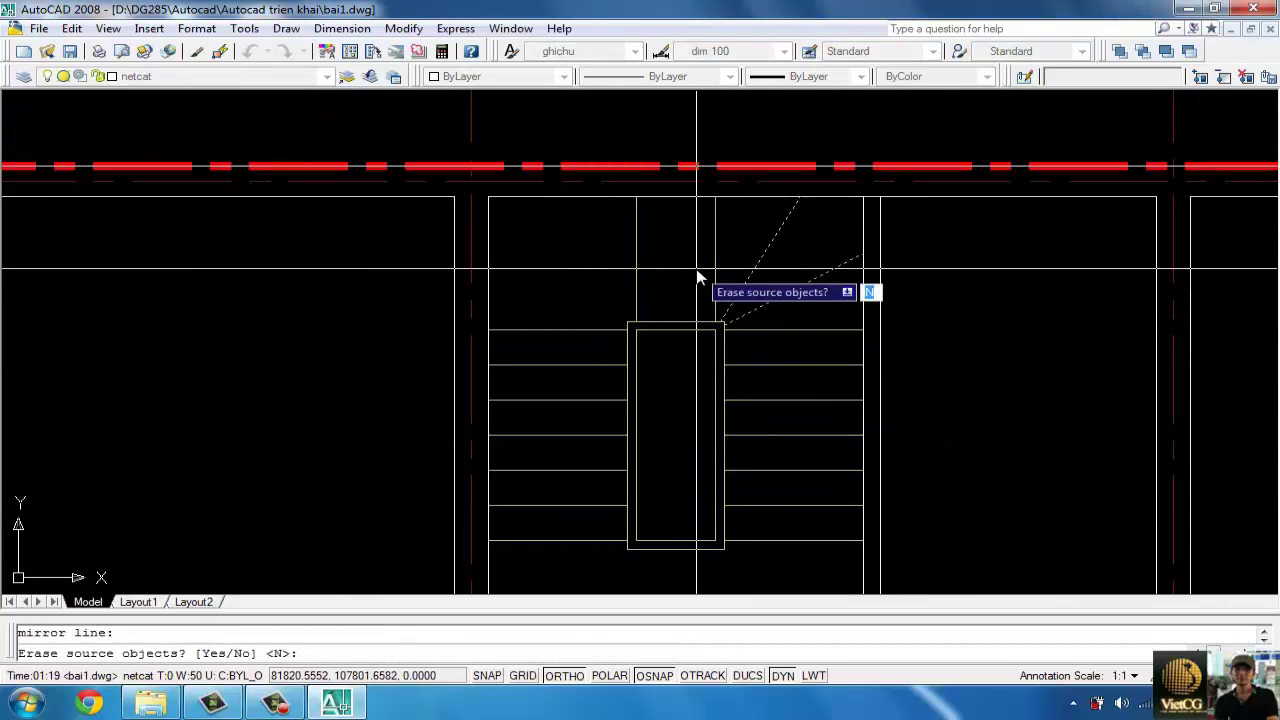
key("Return")
- Begin copying the vertical line from its end point, then cancel
type("c")
key("Return")
left_click(716, 268)
key("Return")
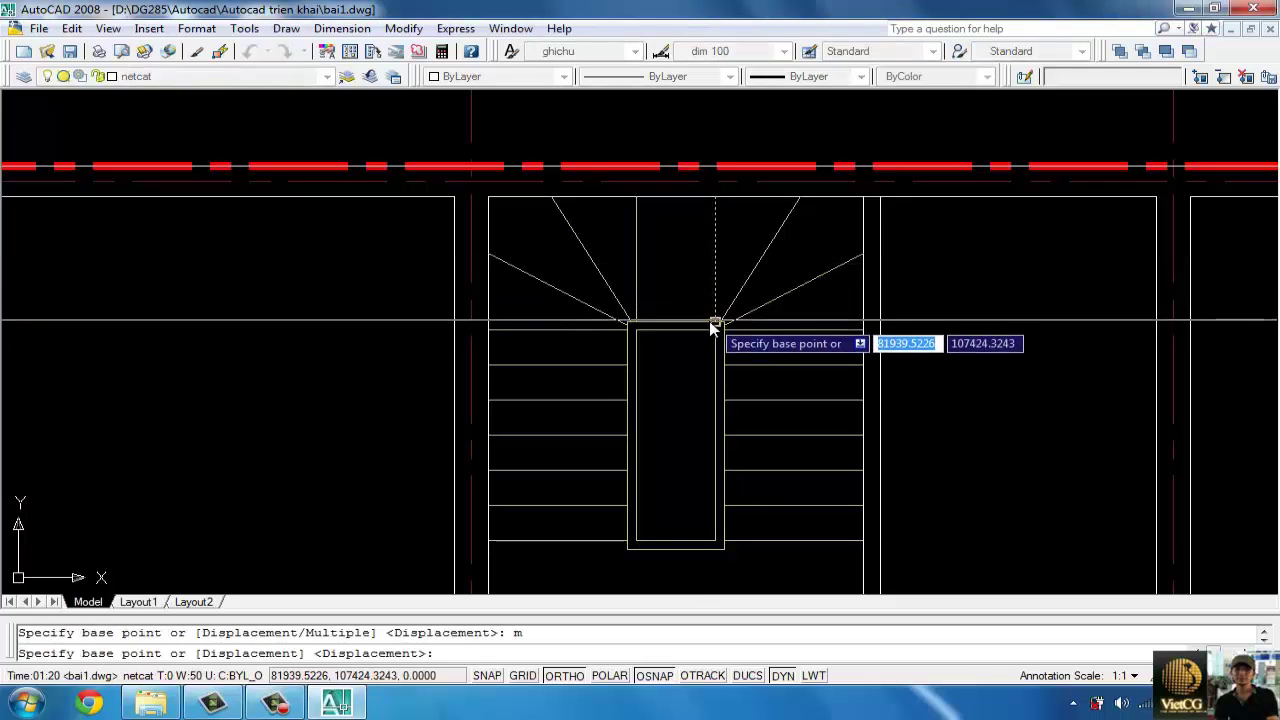
left_click(716, 322)
key("Escape")
- Copy the vertical line 228 units to the left in Multiple mode
key("Return")
left_click(716, 306)
key("Return")
type("m")
key("Return")
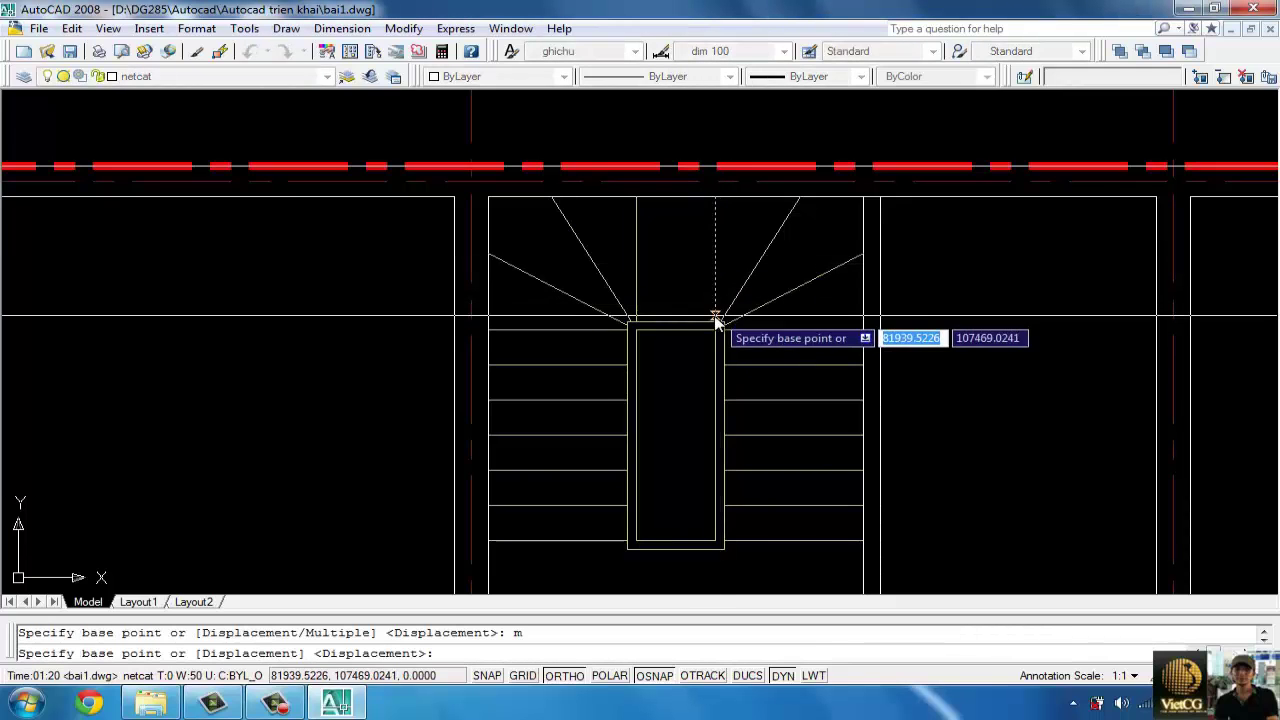
scroll(714, 322, "up", 4)
left_click(711, 331)
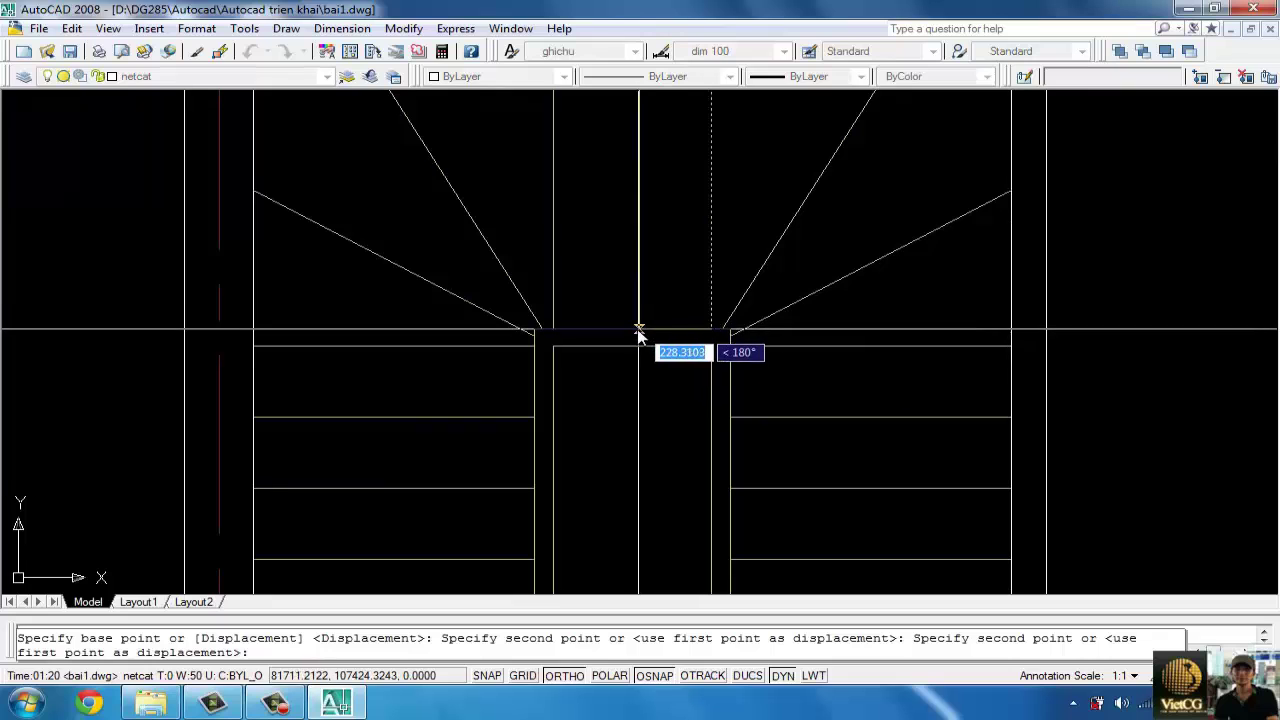
left_click(634, 331)
key("Return")
scroll(746, 399, "down", 8)
scroll(737, 354, "up", 5)
key("Escape")
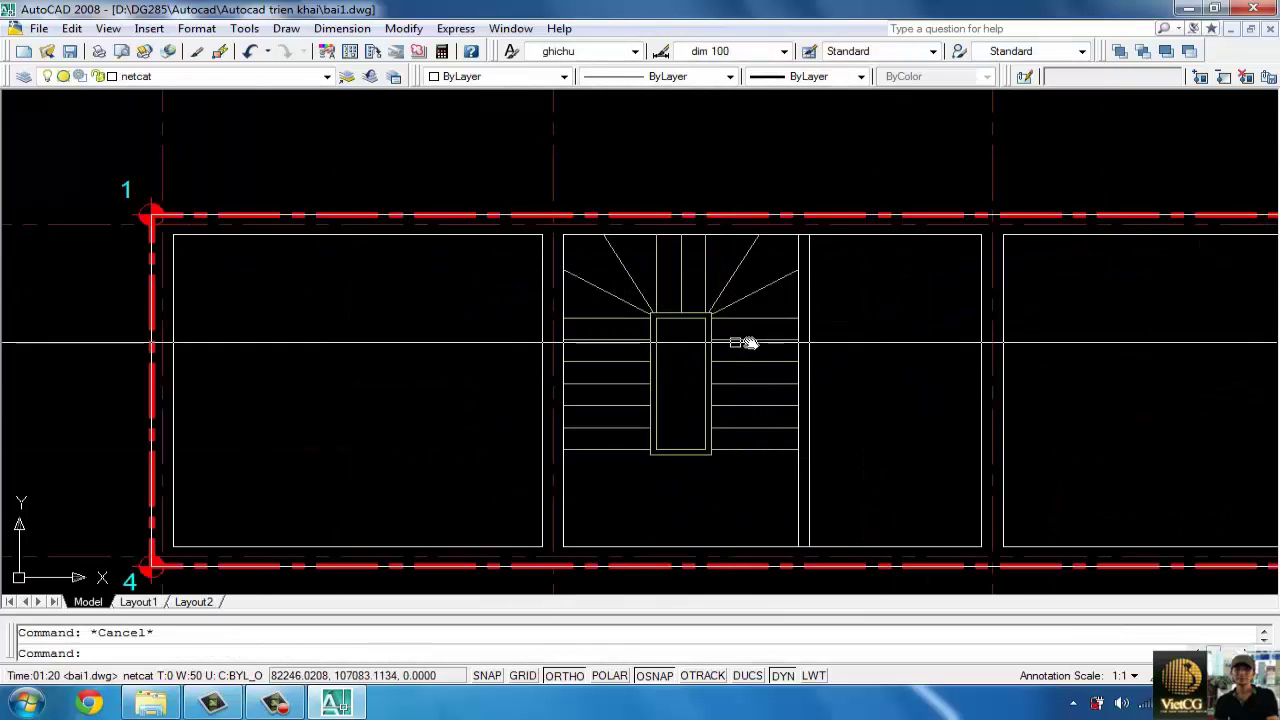
- Start the walking-line polyline at the bottom tread's midpoint, setting widths 100 then 0
type("ml")
key("Return")
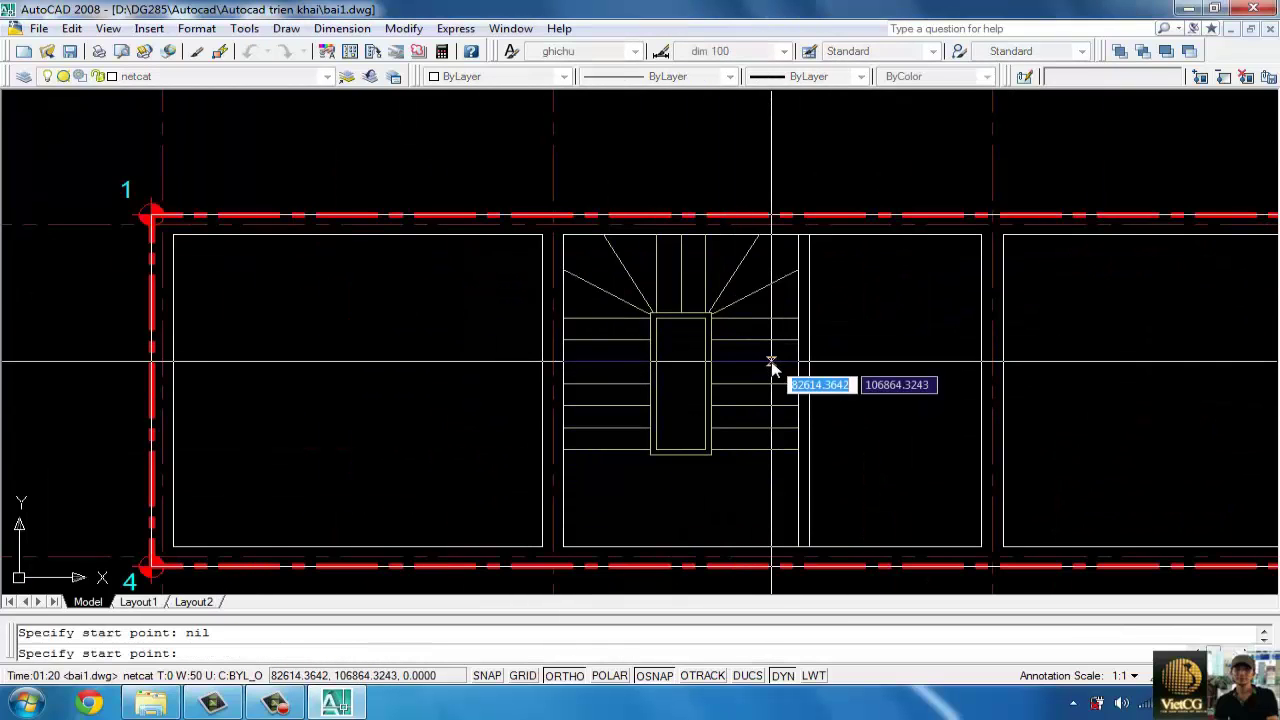
left_click(755, 455)
type("W")
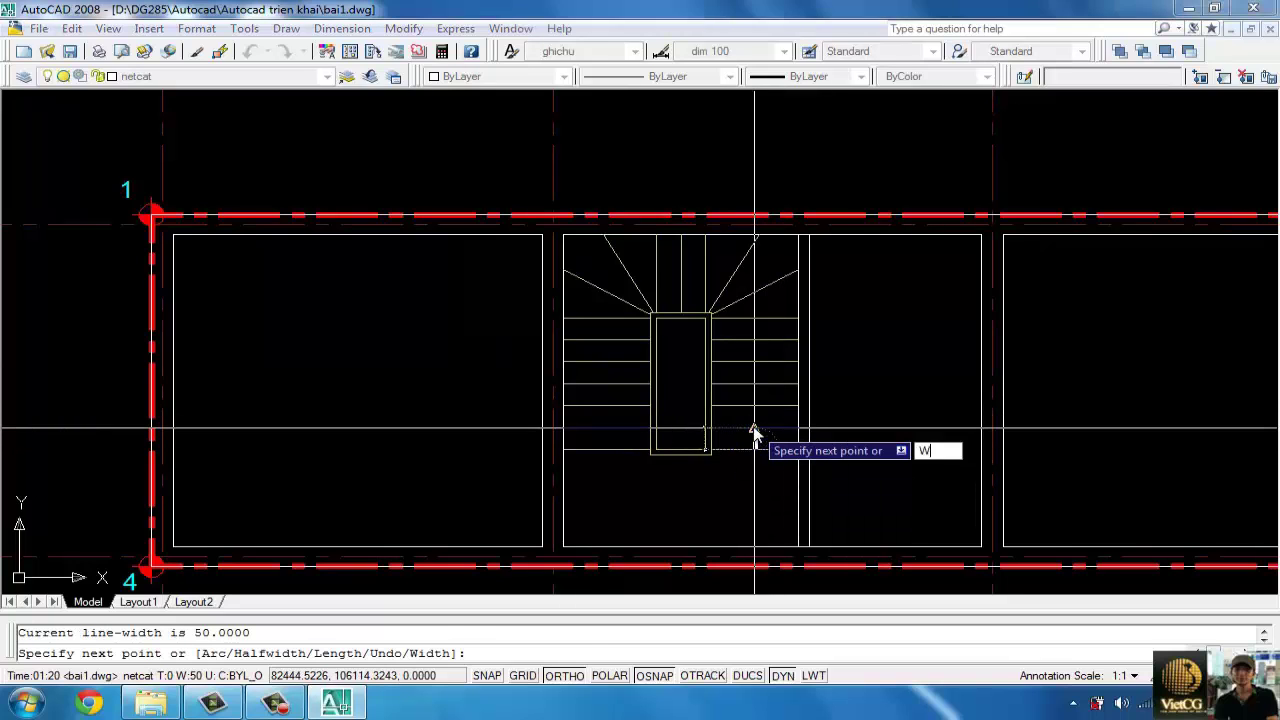
key("Return")
type("100")
key("Return")
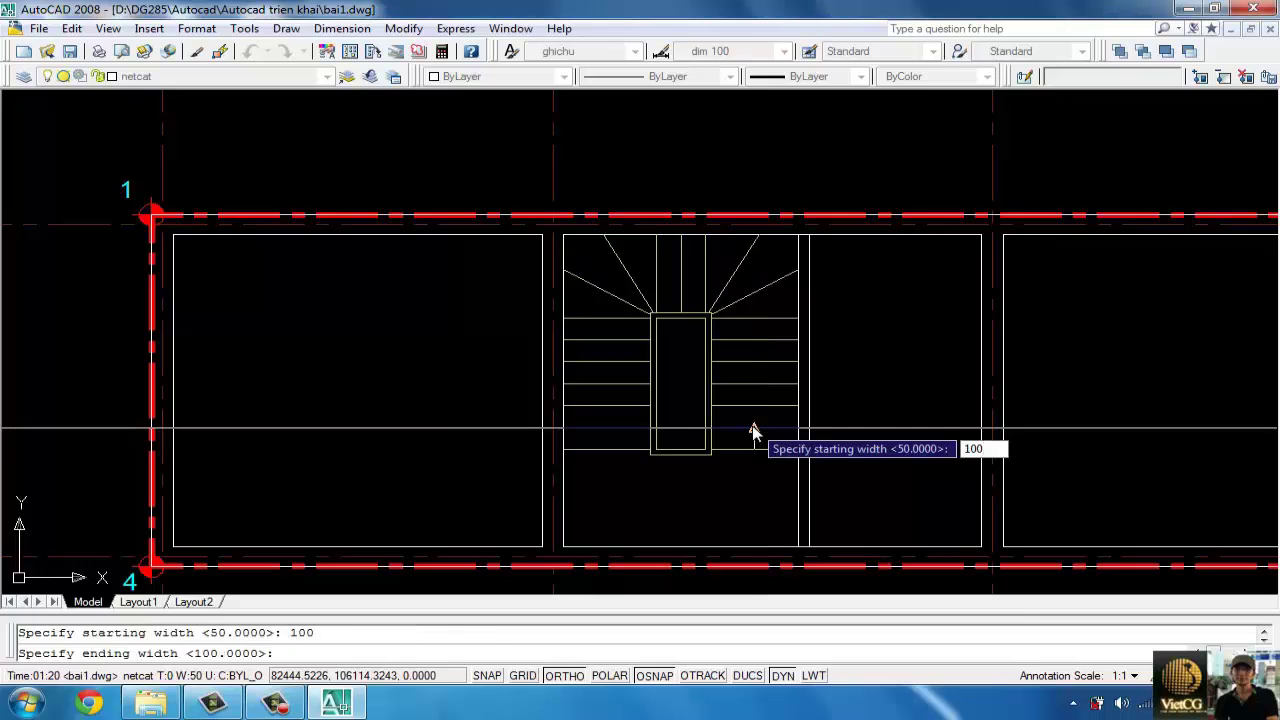
key("Return")
type("w")
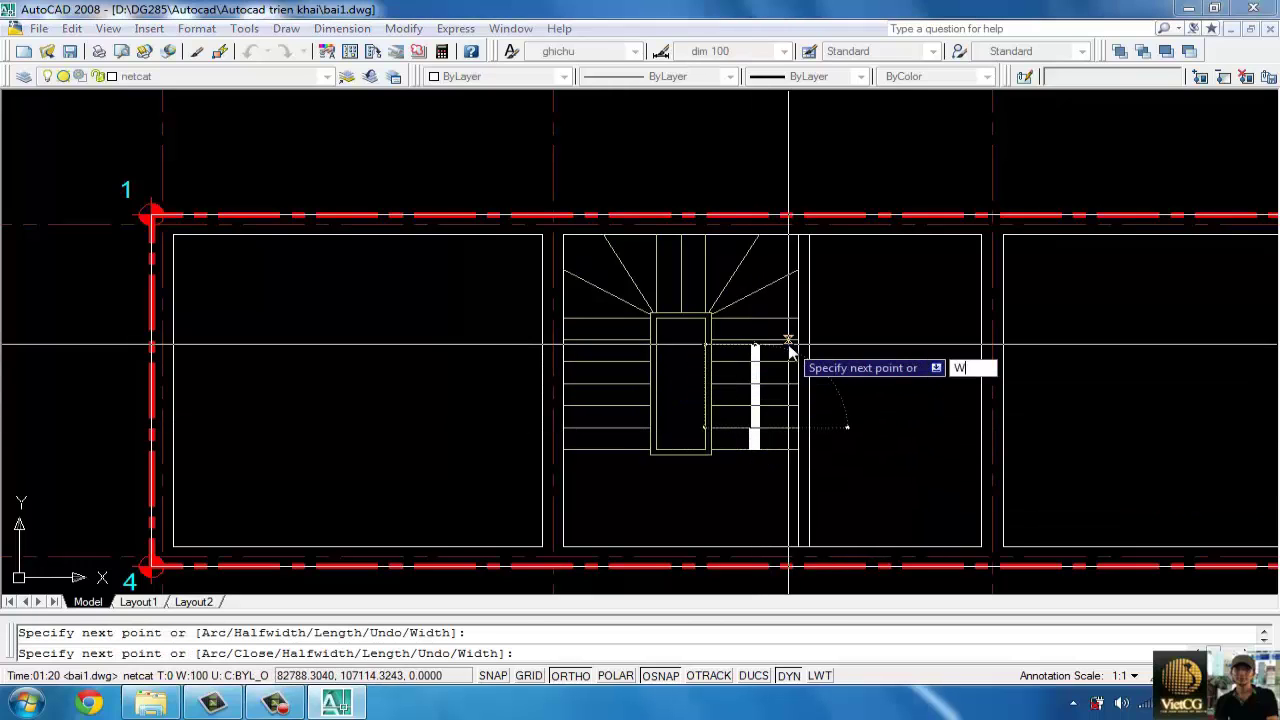
key("Return")
type("0")
key("Return")
key("Return")
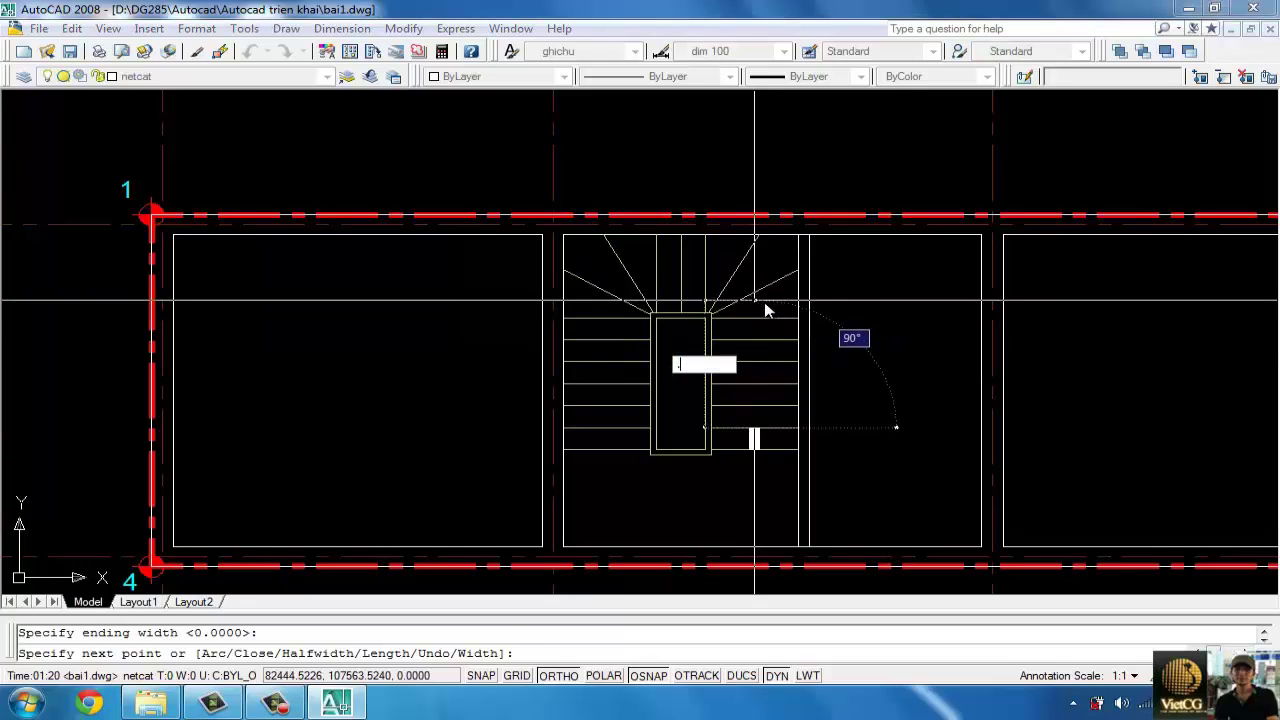
- Route the walking line up and across using .Y and .X point filters
type(".y")
key("Return")
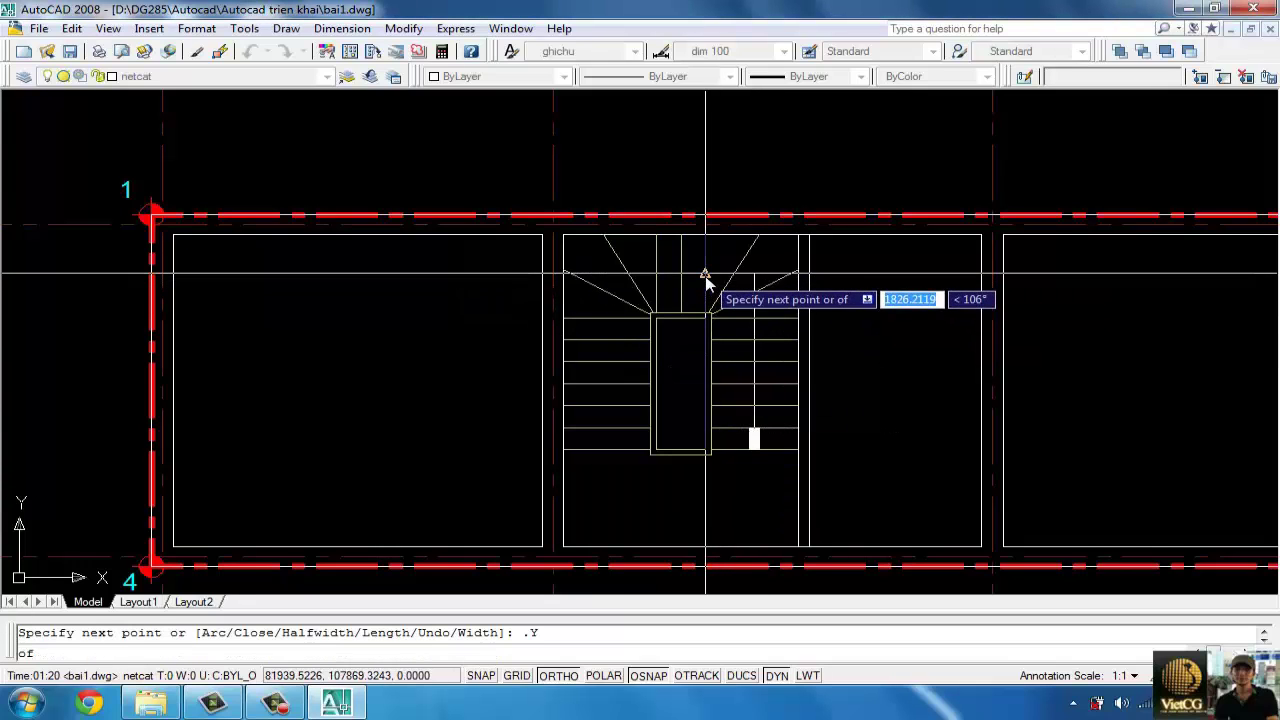
left_click(705, 277)
left_click(777, 271)
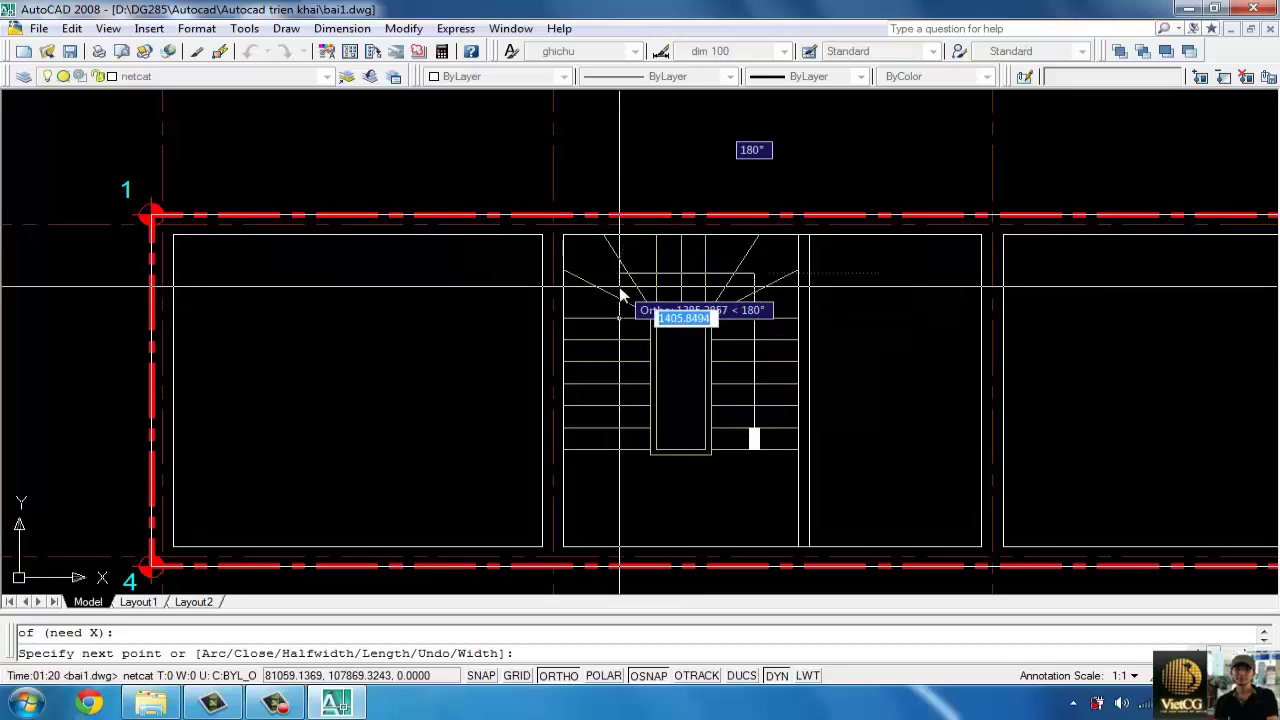
type(".x")
key("Return")
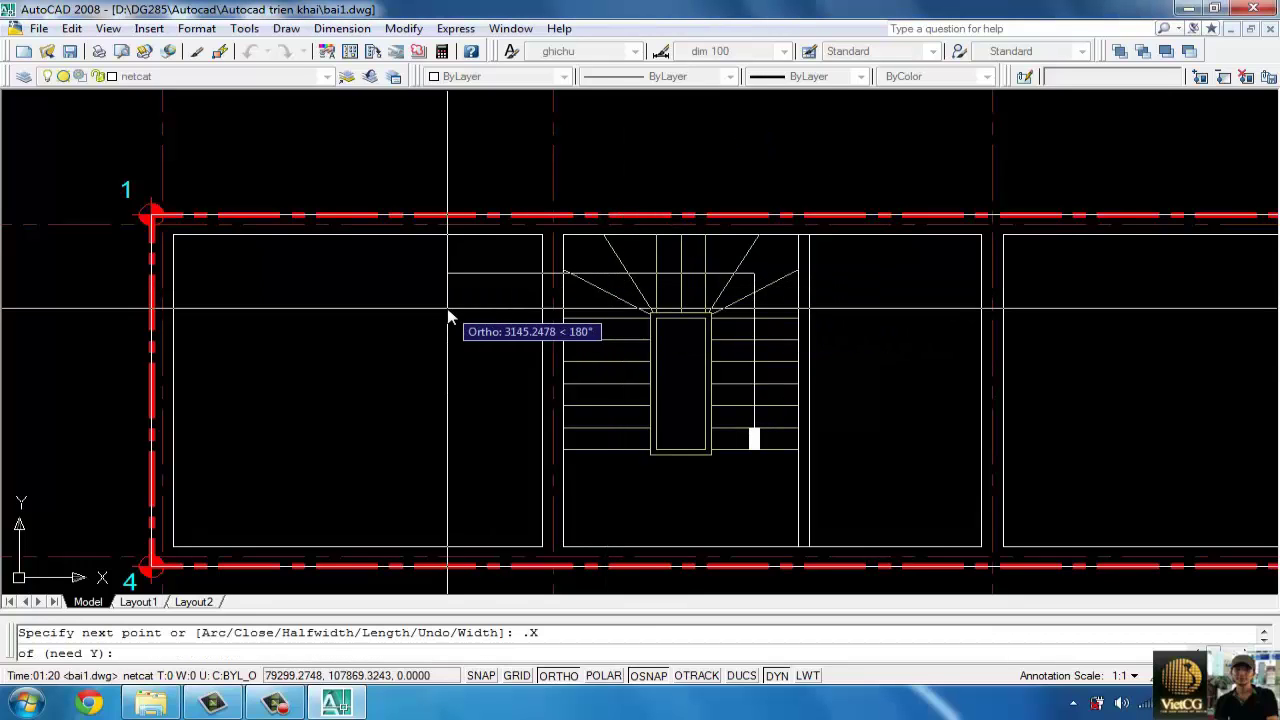
left_click(609, 430)
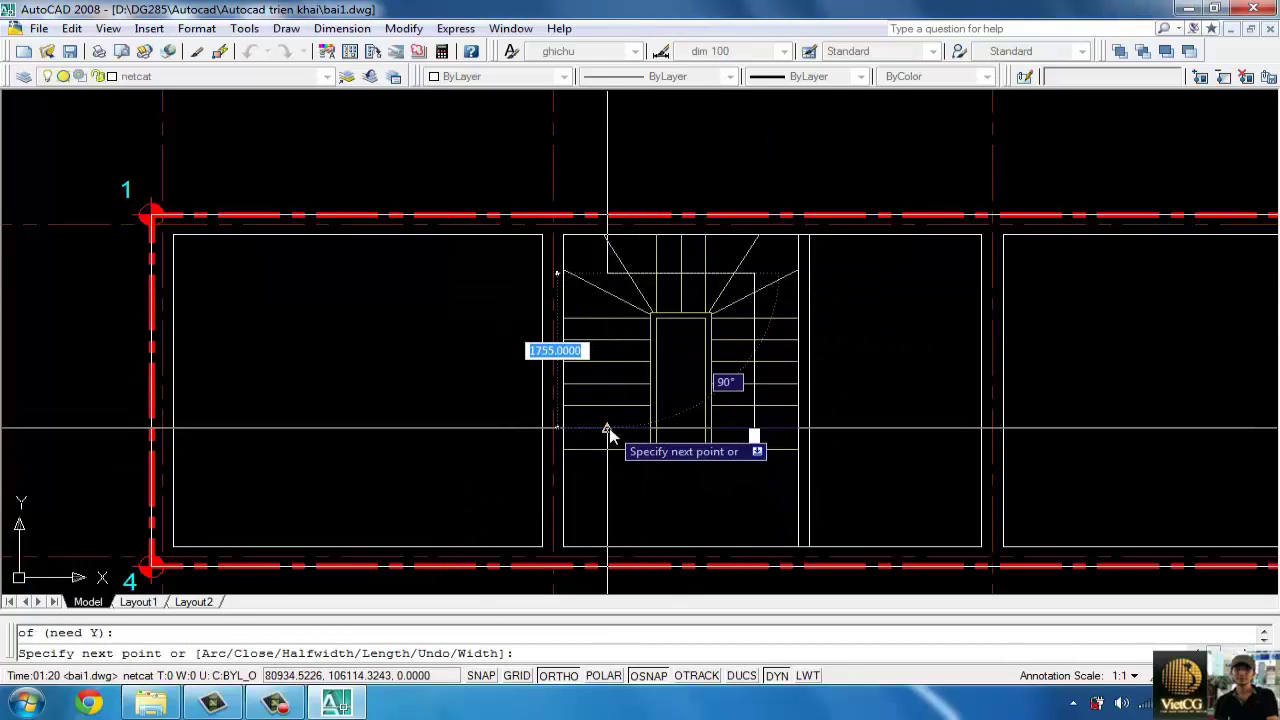
left_click(609, 430)
- Finish with a downward arrowhead tapering from width 200 to 0
type("w")
key("Return")
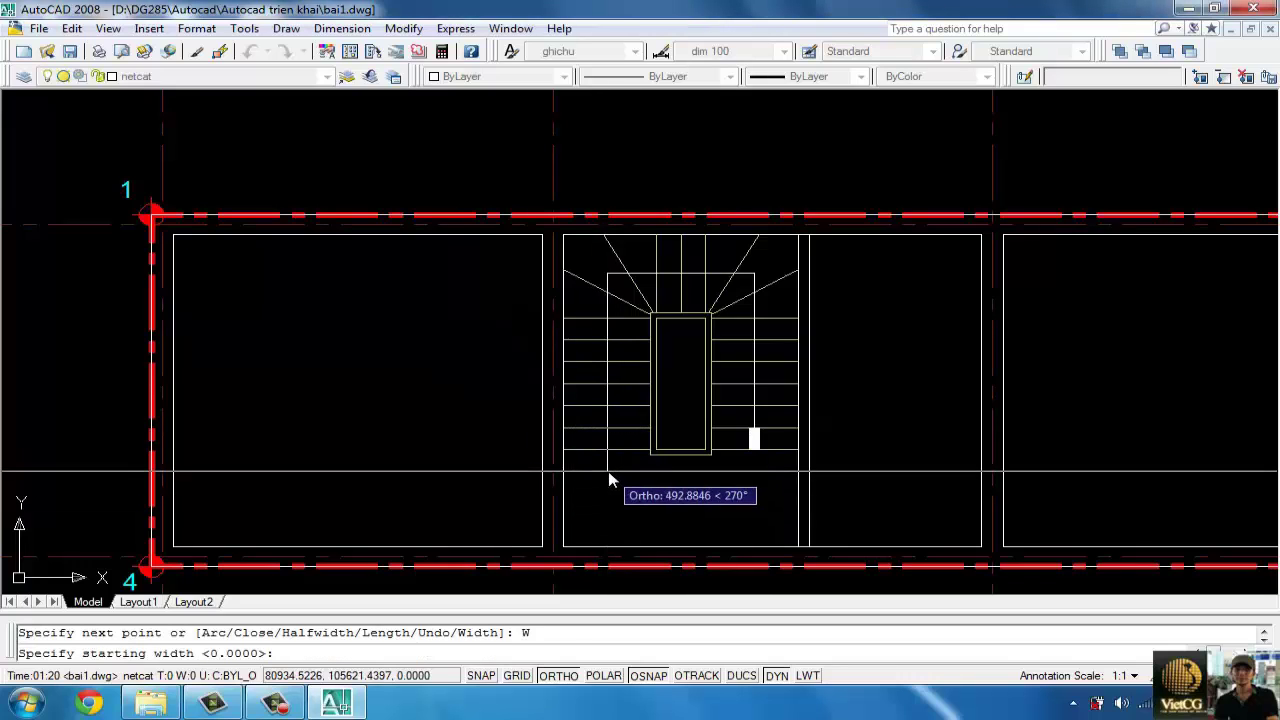
type("200")
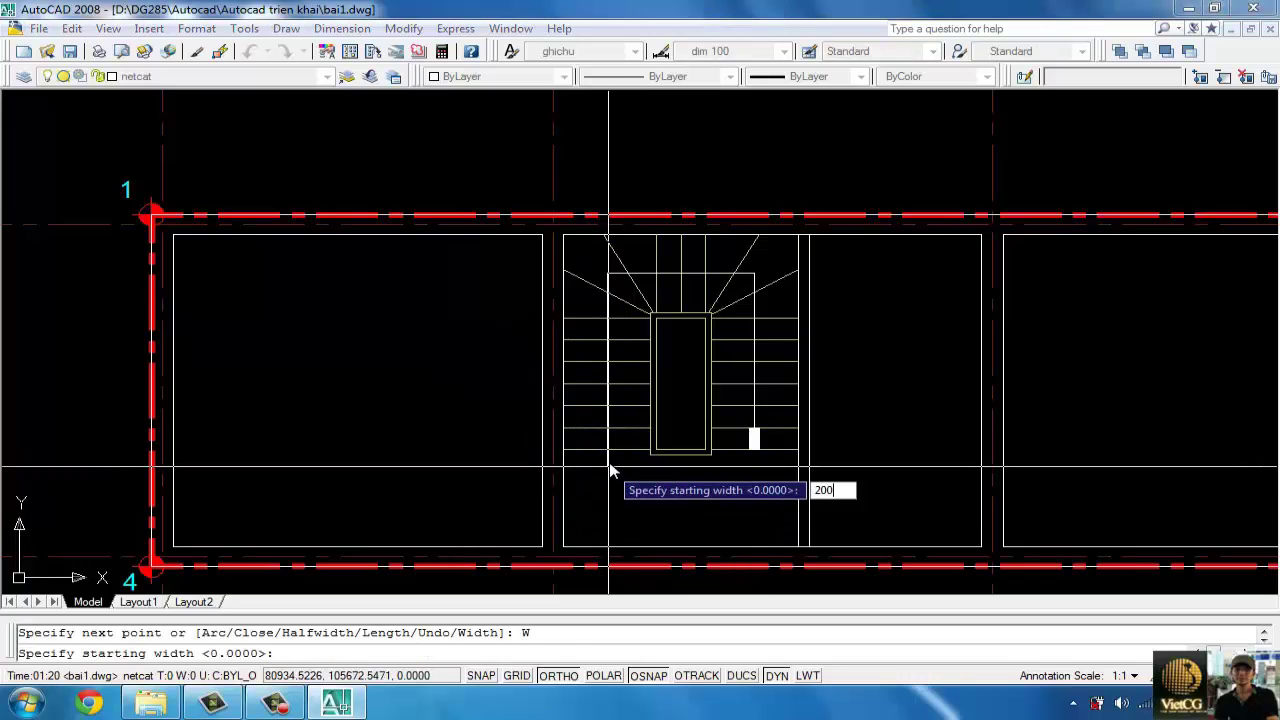
key("Return")
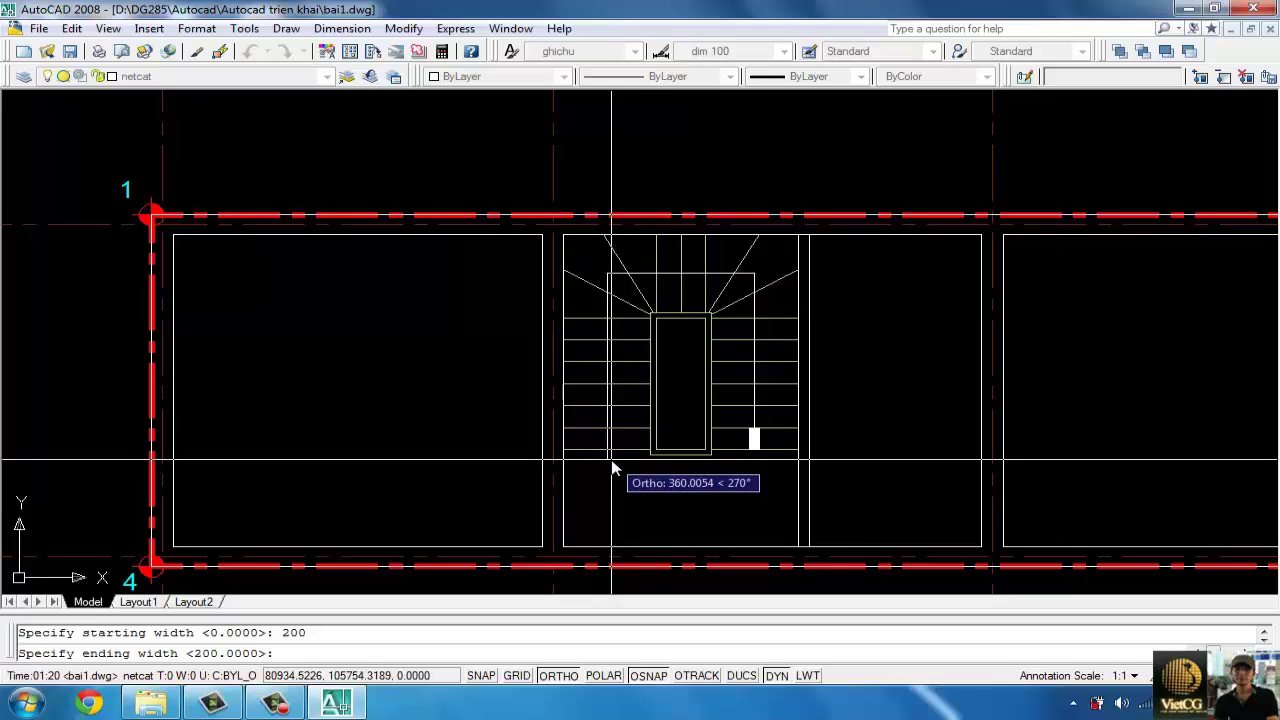
type("0")
key("Return")
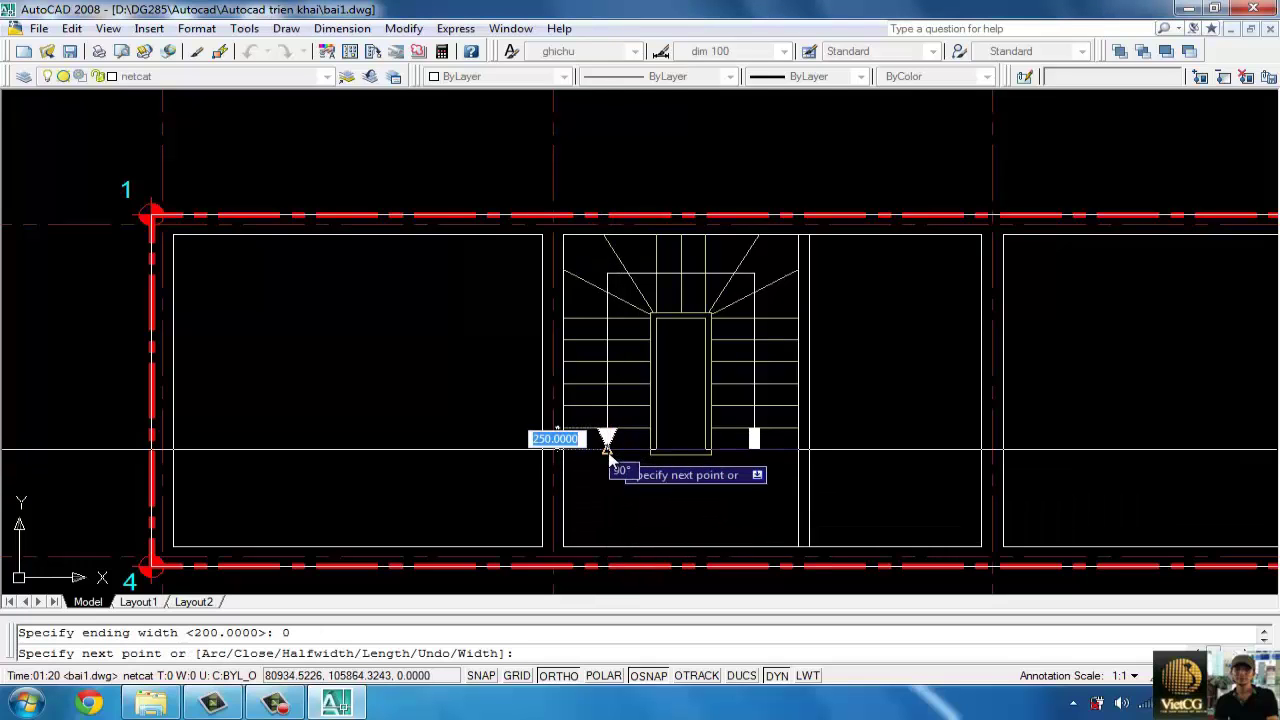
left_click(607, 450)
key("Return")
- Make the end marker yellow with MATCHPROP and save the drawing
type("ma")
key("Return")
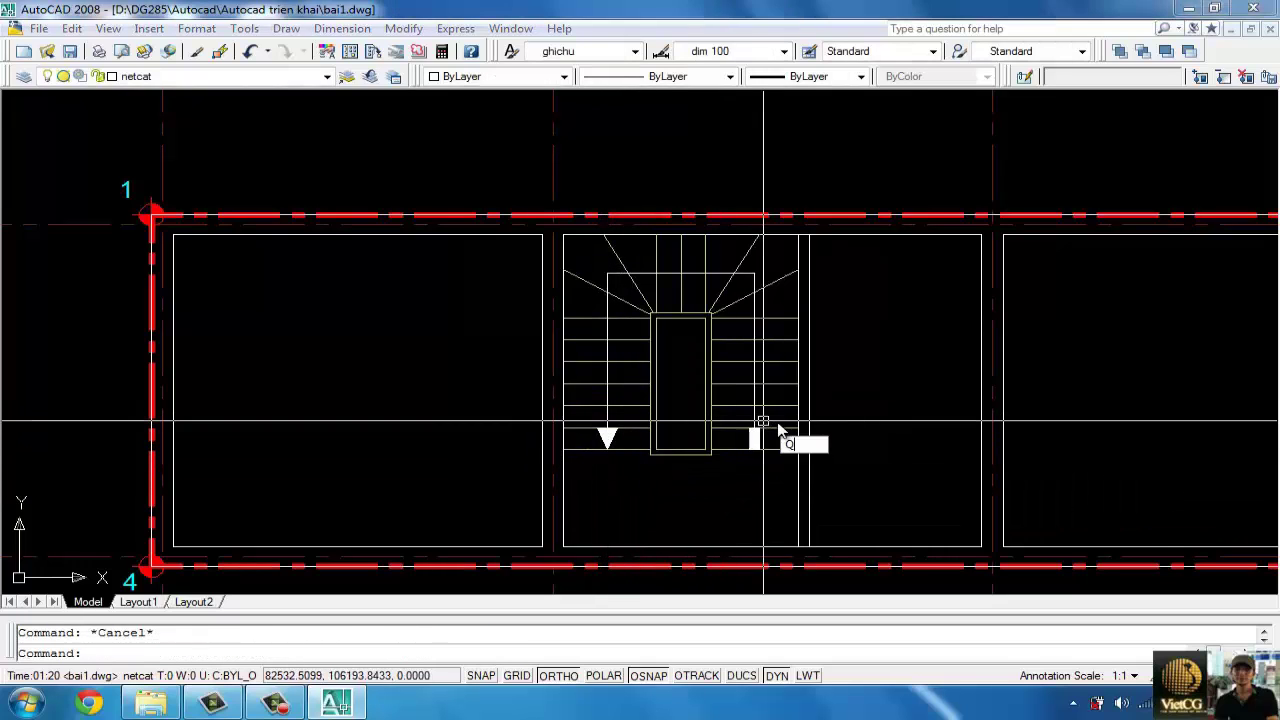
left_click(760, 430)
key("Return")
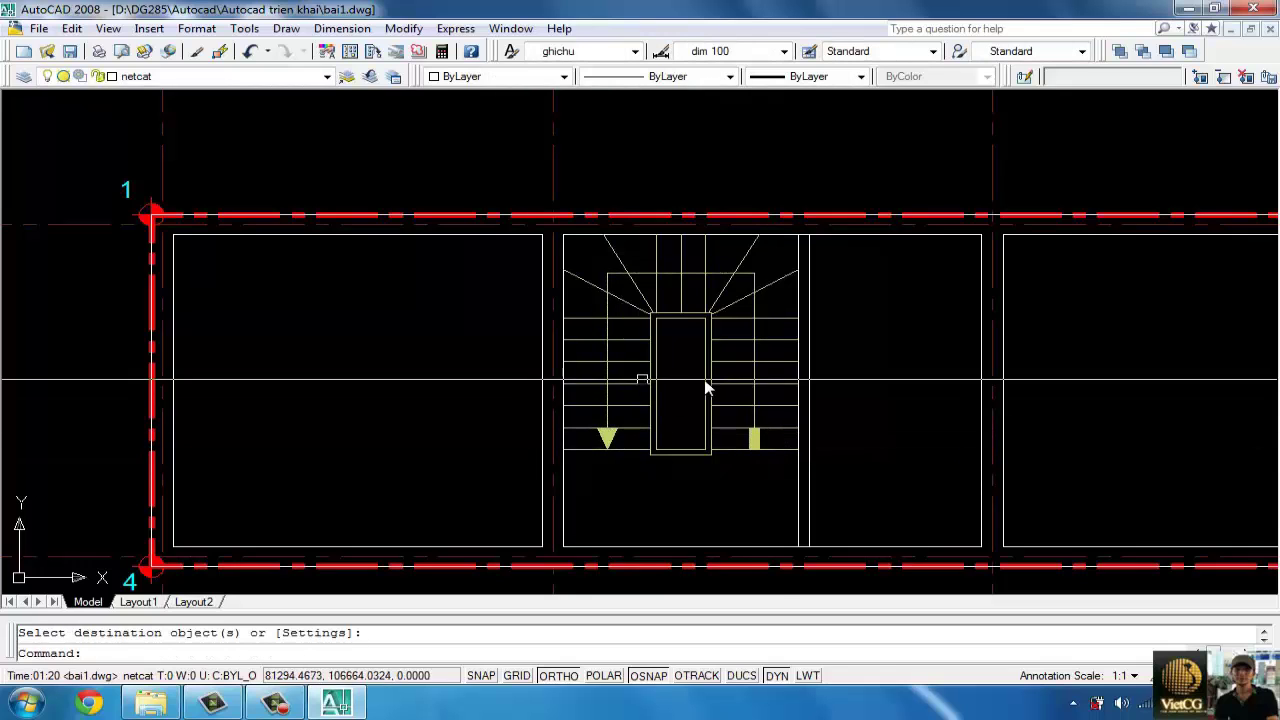
key("ctrl+s")
scroll(744, 408, "up", 1)
- Draw the zigzag break line as a polyline running across the right stair flight
scroll(748, 398, "up", 2)
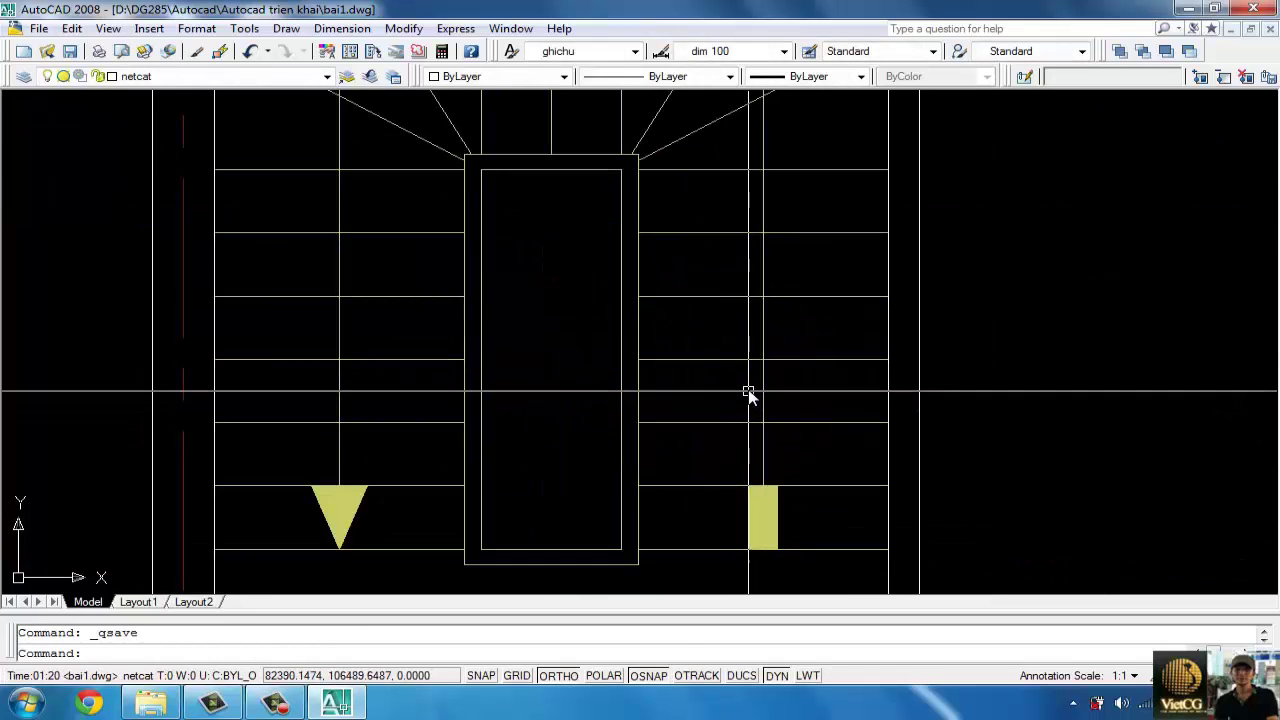
type("PL")
key("Return")
left_click(577, 321)
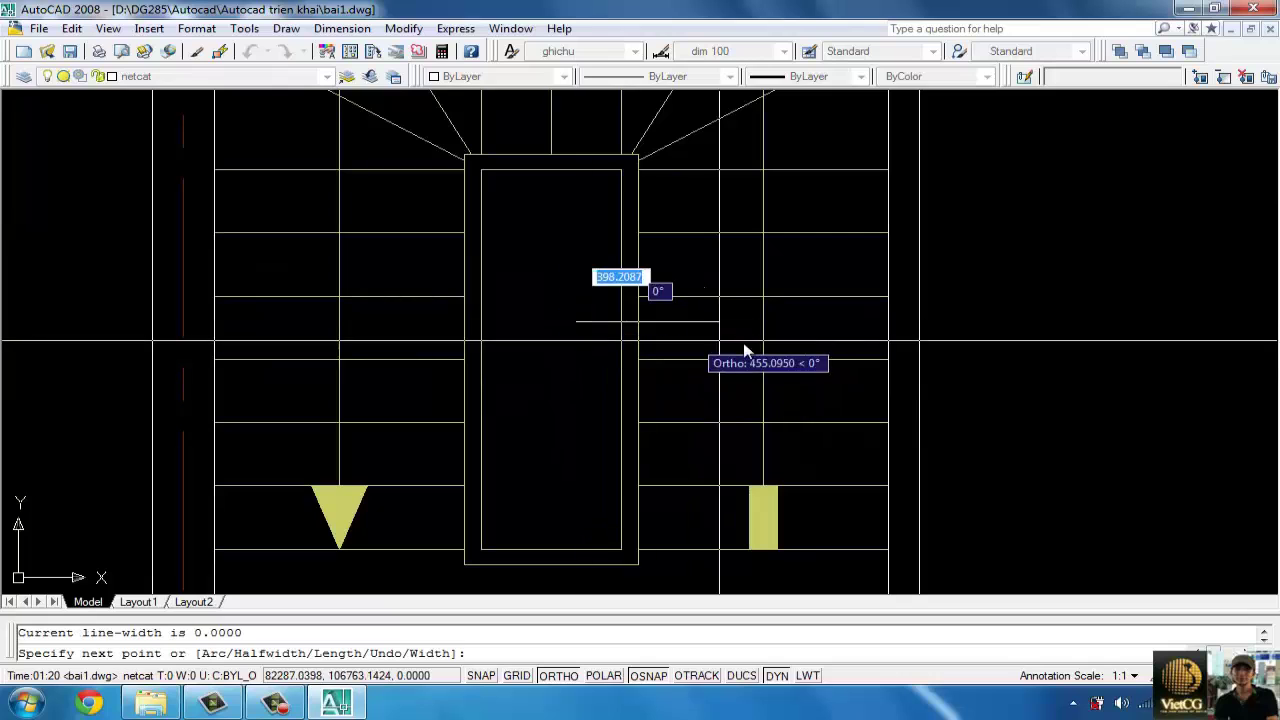
left_click(752, 328)
scroll(762, 320, "up", 3)
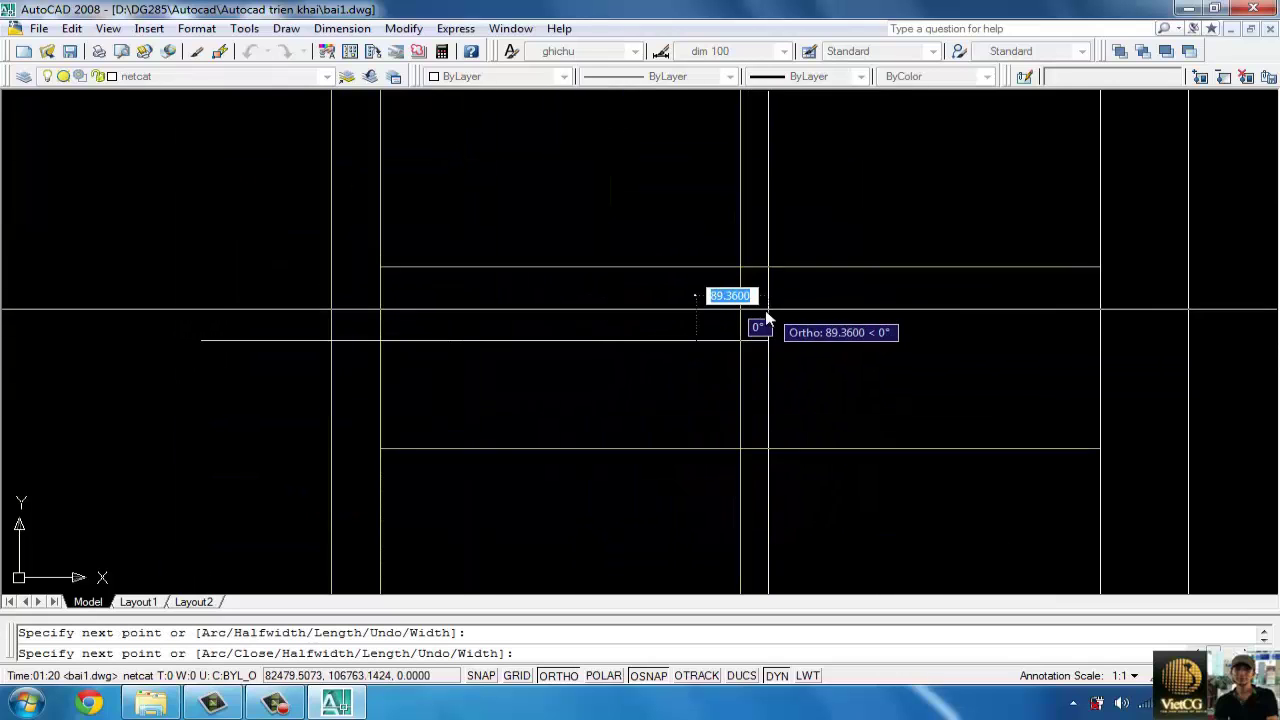
scroll(724, 305, "up", 1)
left_click(755, 365)
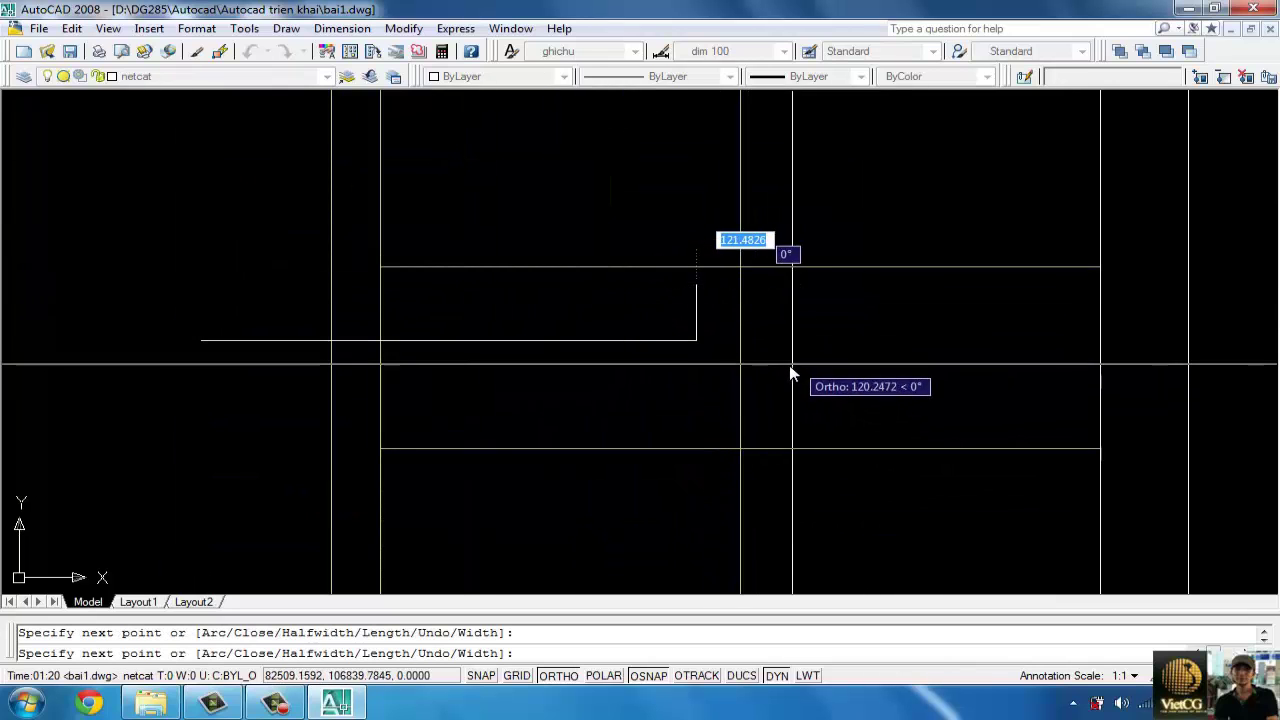
key("F8")
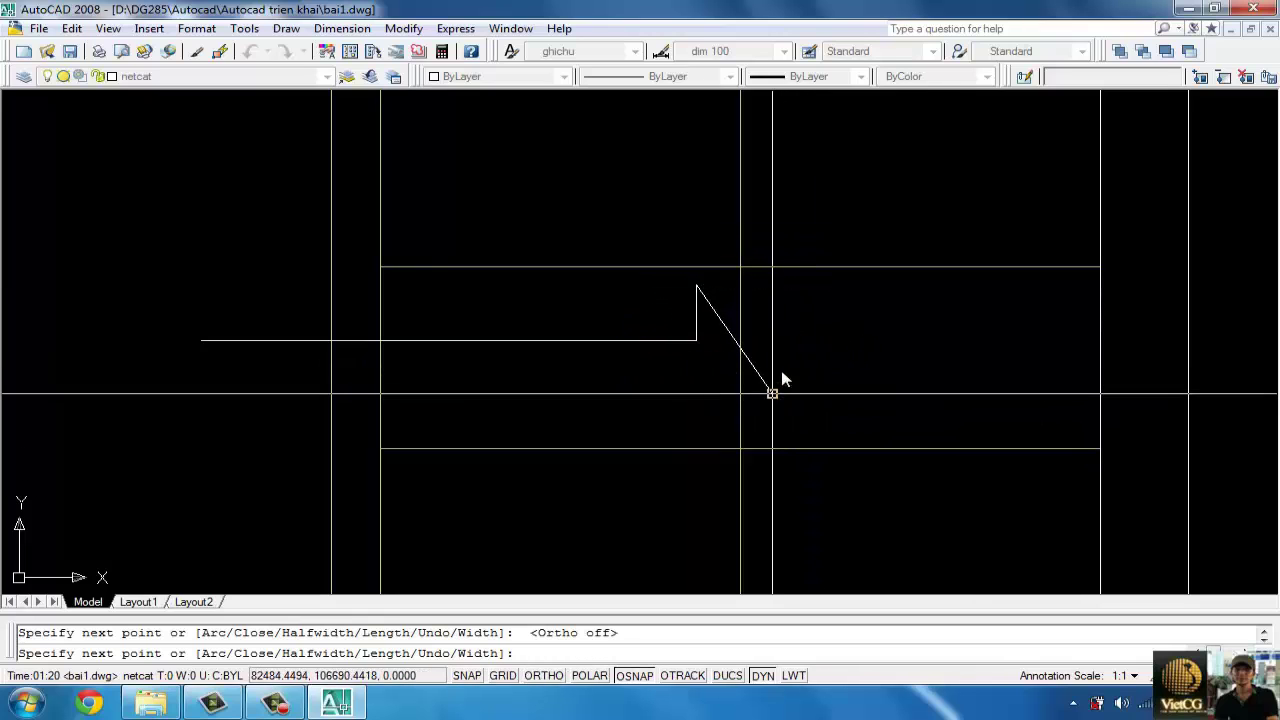
left_click(771, 391)
key("F8")
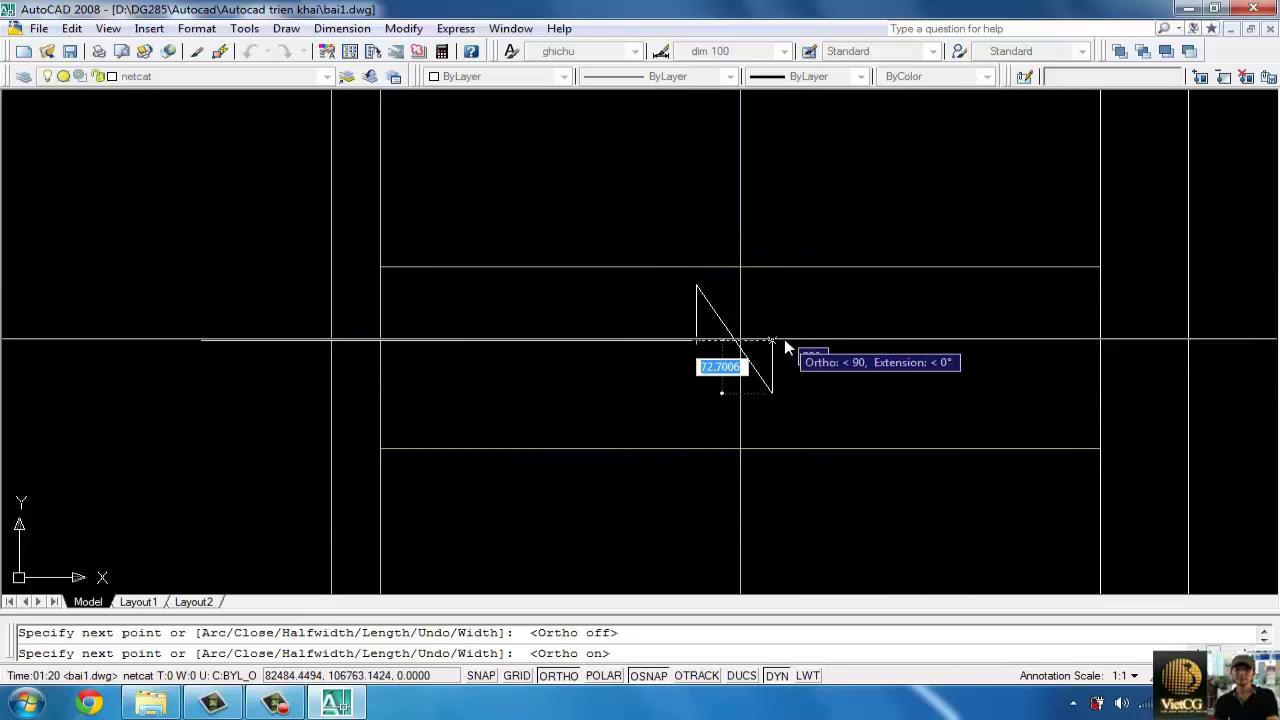
middle_click_drag(1163, 367, 1106, 363)
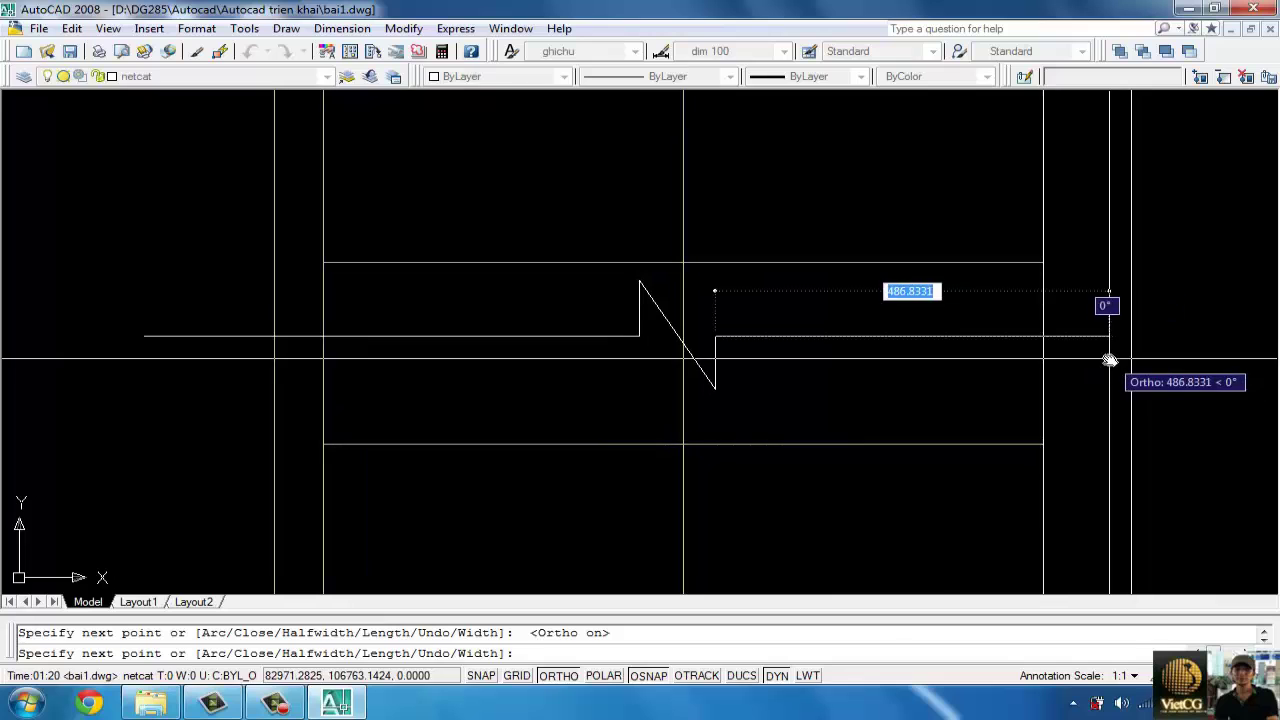
left_click(1110, 368)
key("Return")
- Copy the break line to sit just below the original
type("co")
key("Return")
left_click(950, 338)
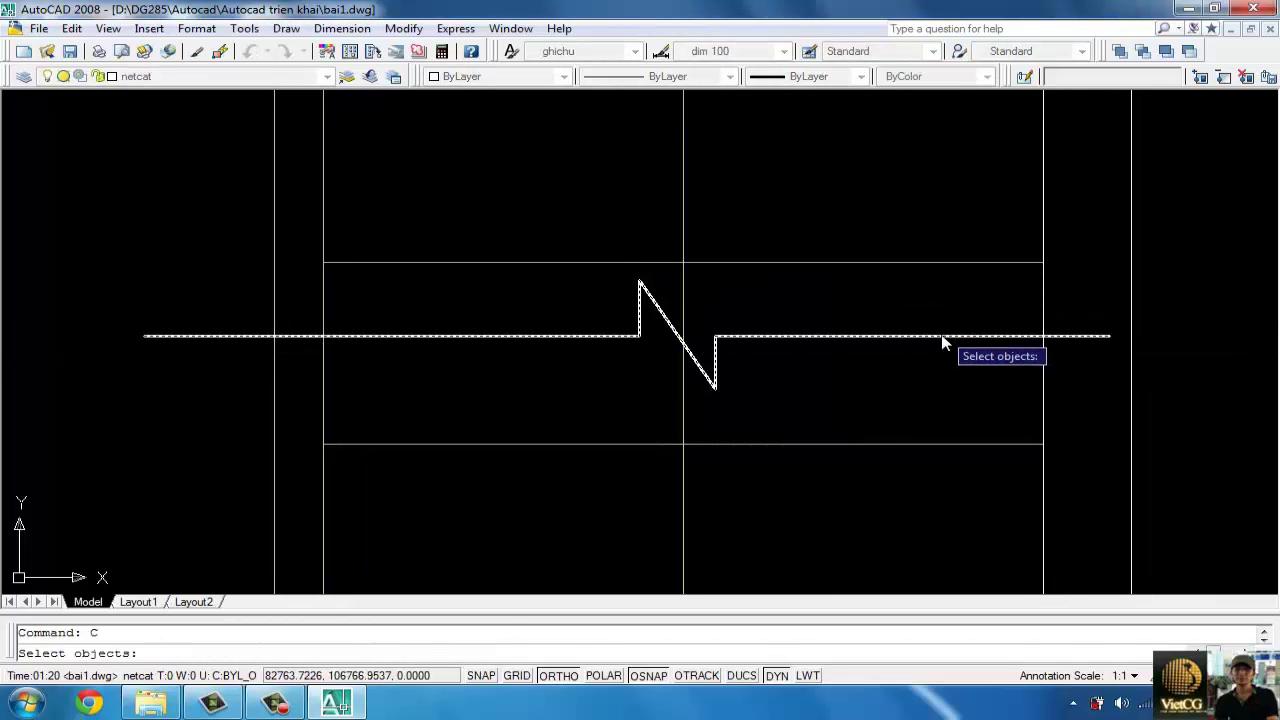
key("Return")
type("m")
key("Return")
left_click(912, 398)
left_click(911, 412)
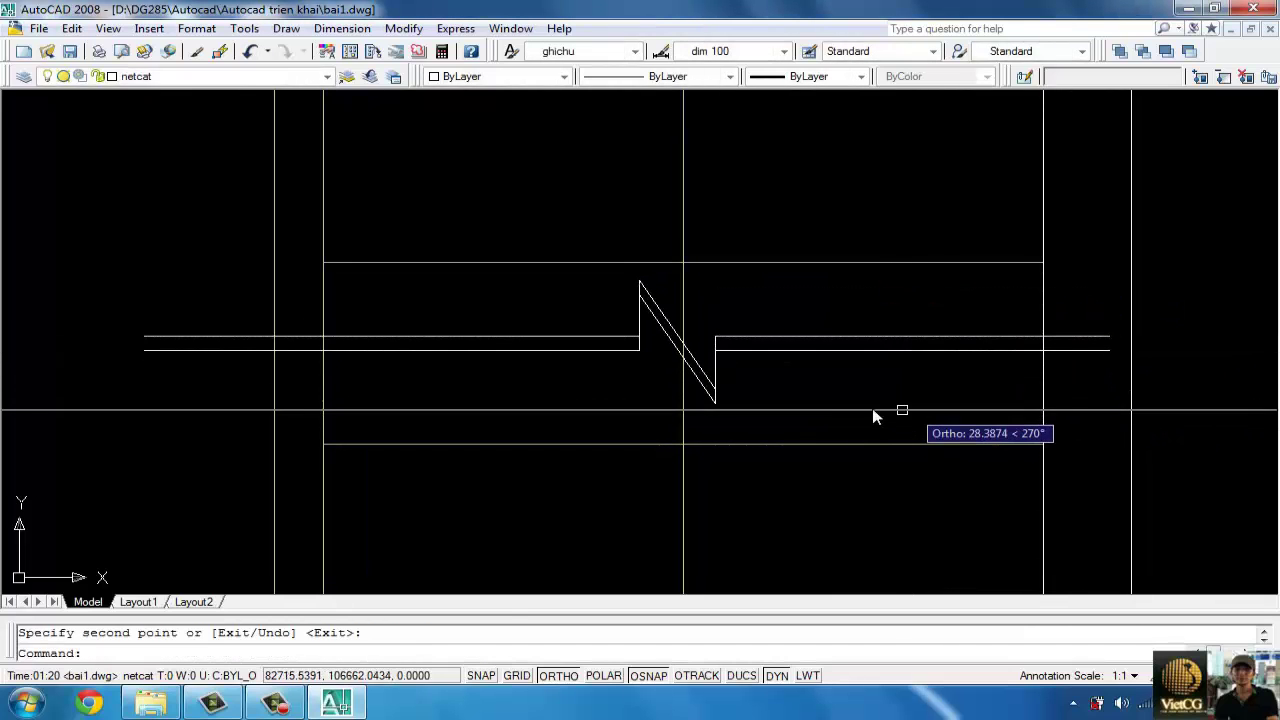
key("Return")
- Rotate both break lines to a slanted angle about the zigzag
type("ro")
key("Return")
left_click(771, 349)
key("Return")
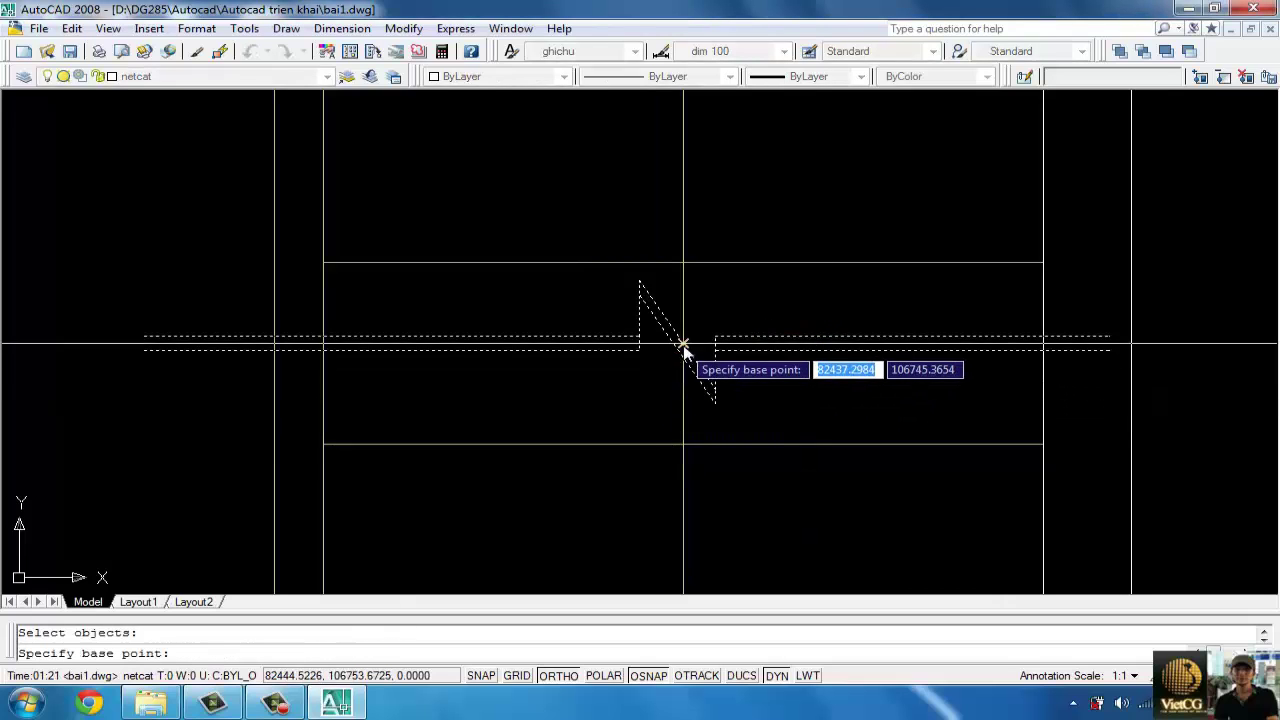
left_click(683, 343)
key("F8")
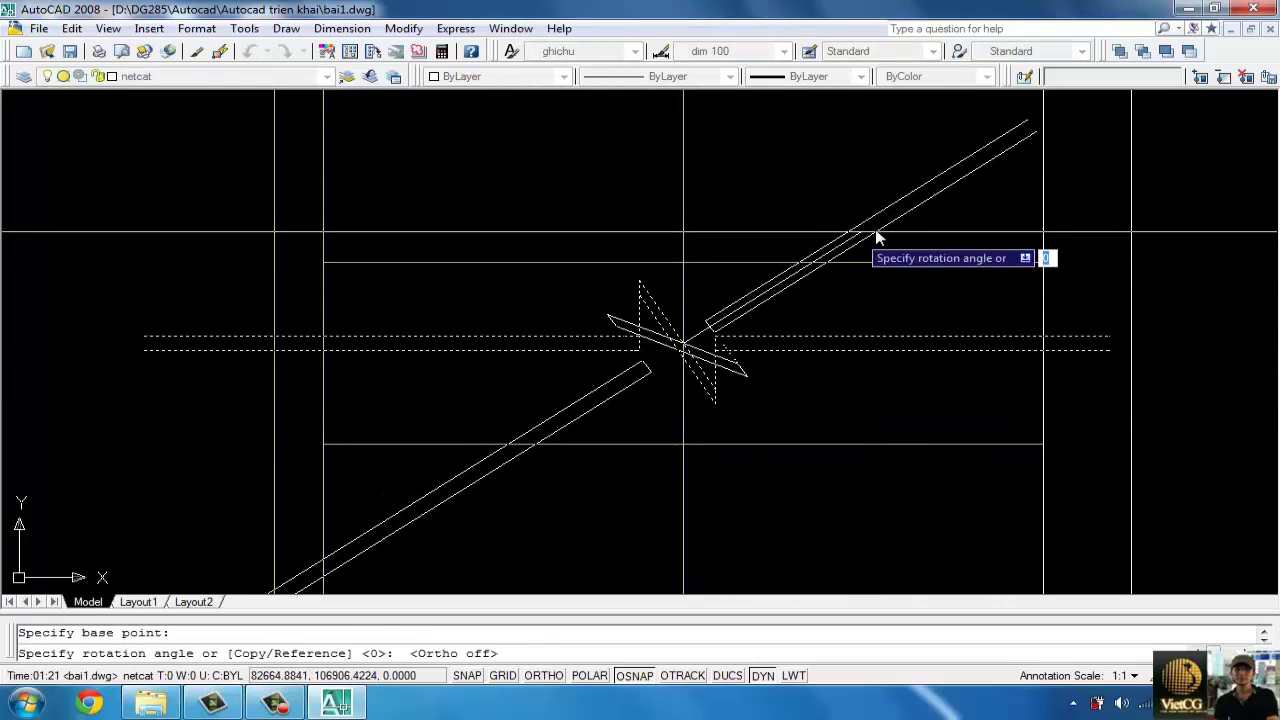
scroll(930, 250, "down", 2)
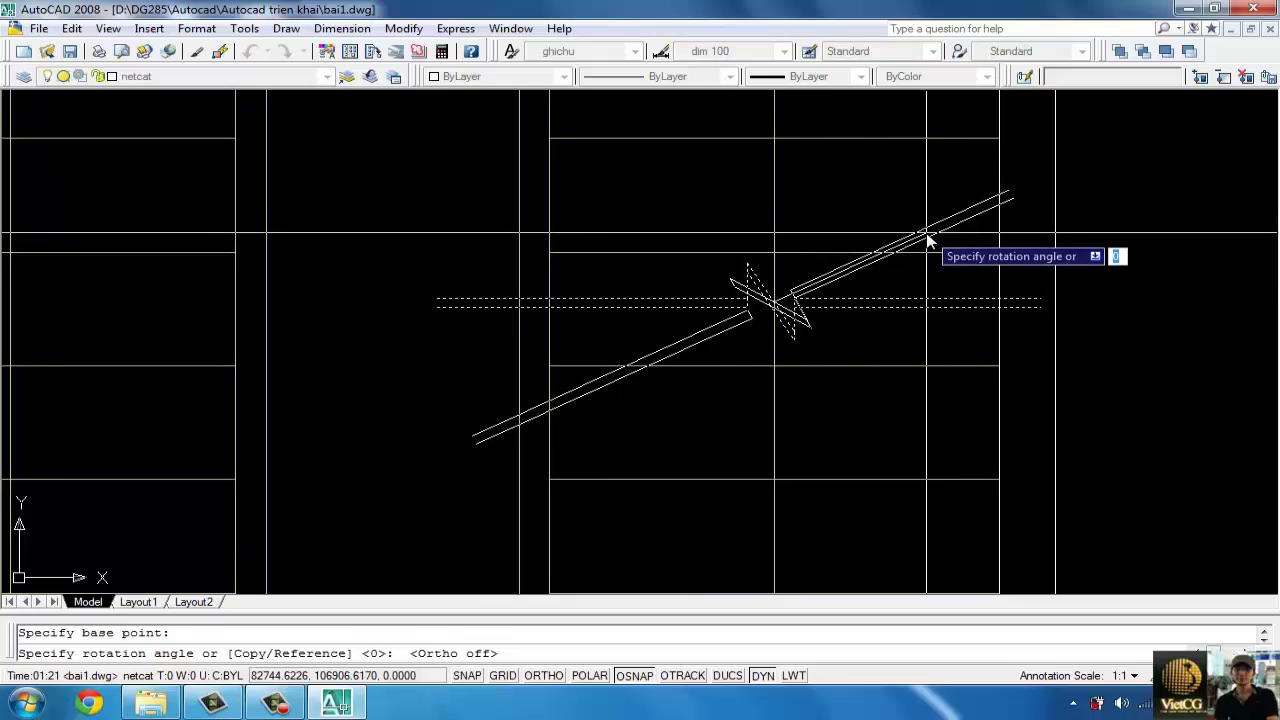
left_click(932, 264)
- Move the two break lines up across the stair flight
scroll(931, 264, "down", 3)
left_click(893, 286)
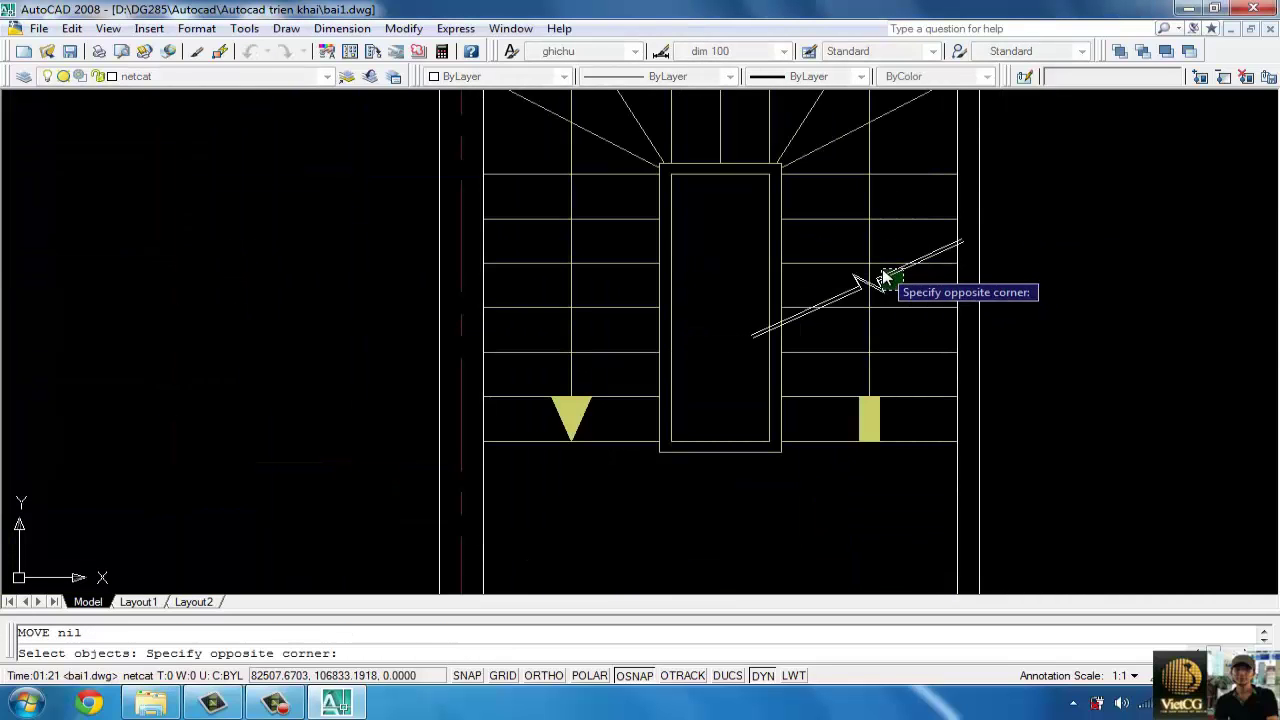
left_click(880, 275)
key("Return")
left_click(1076, 322)
left_click(1078, 287)
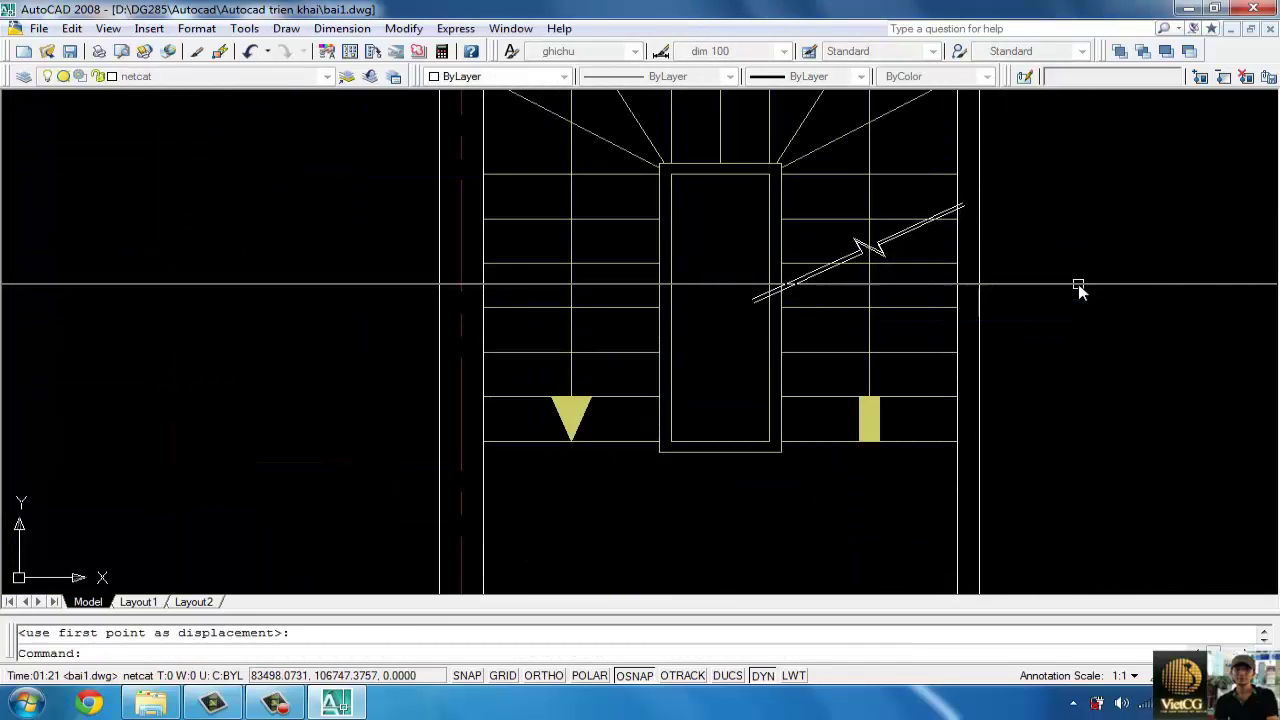
- Give both break lines the properties of an existing stair object
scroll(1078, 290, "down", 2)
scroll(1077, 305, "down", 1)
left_click(1012, 285)
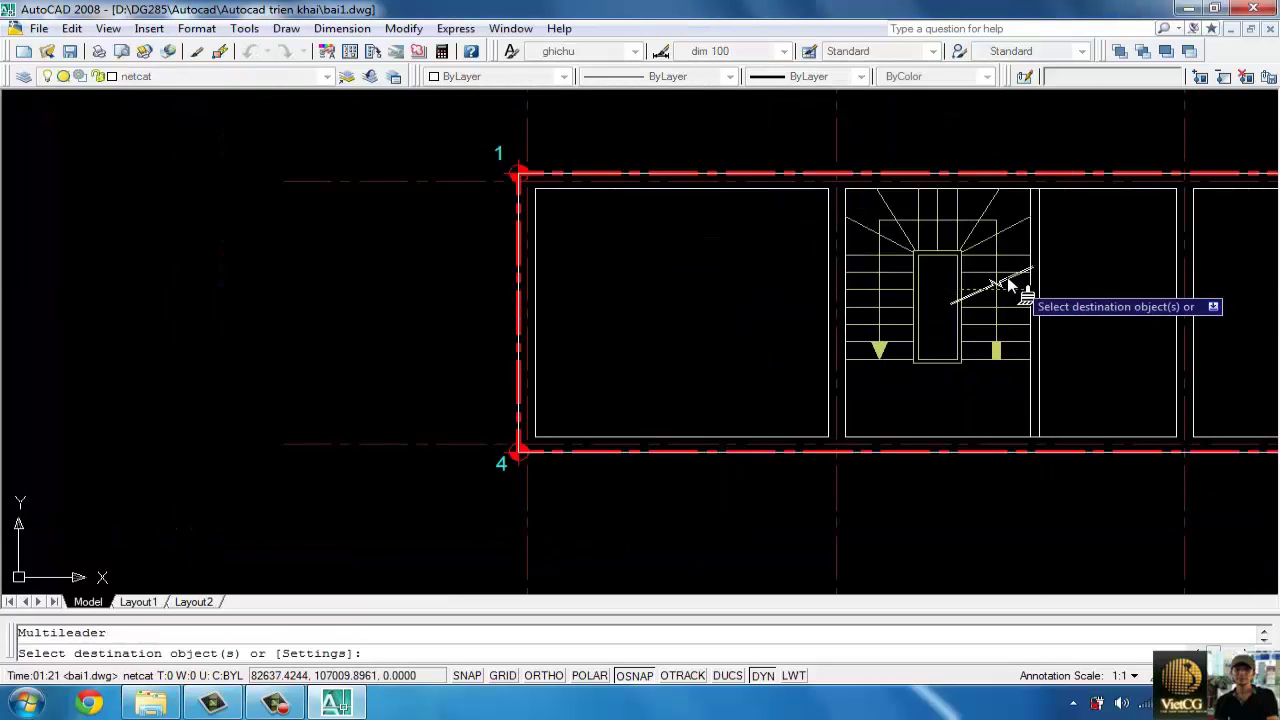
scroll(1008, 290, "up", 5)
left_click(1006, 271)
left_click(1006, 294)
key("Return")
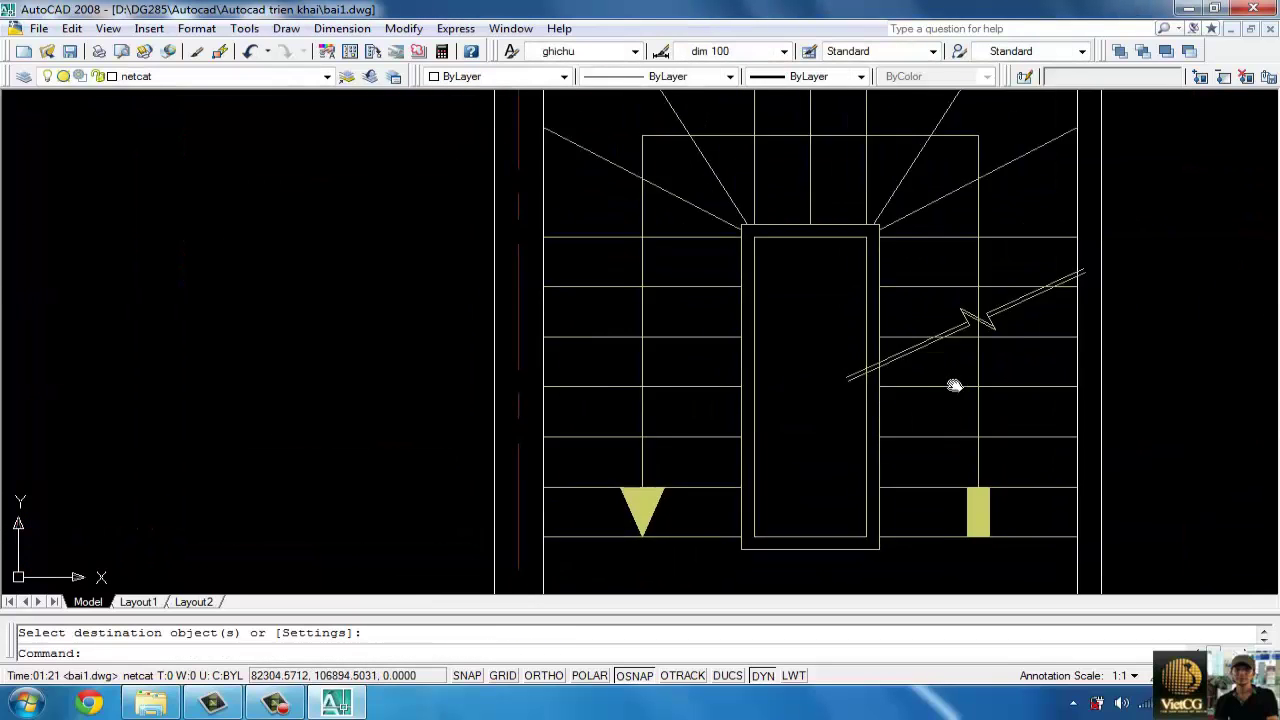
- Run a first trim using the two break lines as cutting edges
type("tr")
key("Return")
scroll(840, 450, "up", 4)
left_click(843, 437)
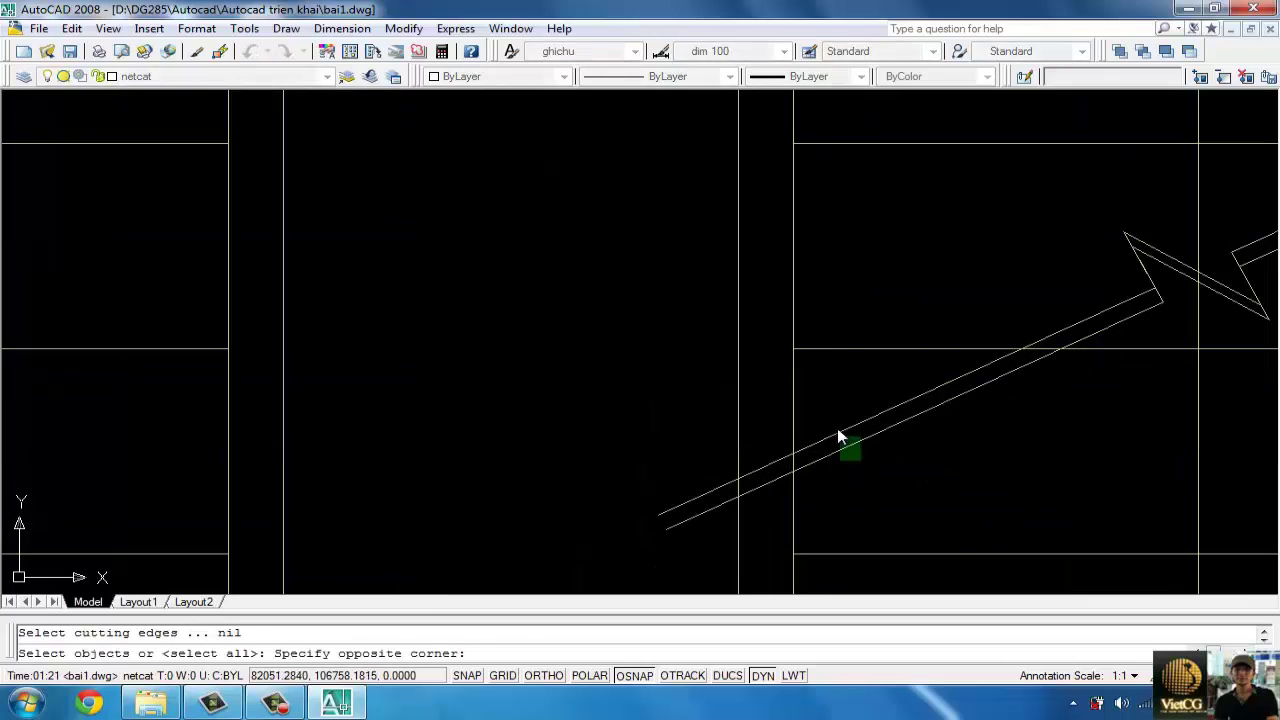
left_click(798, 460)
key("Return")
scroll(798, 460, "up", 2)
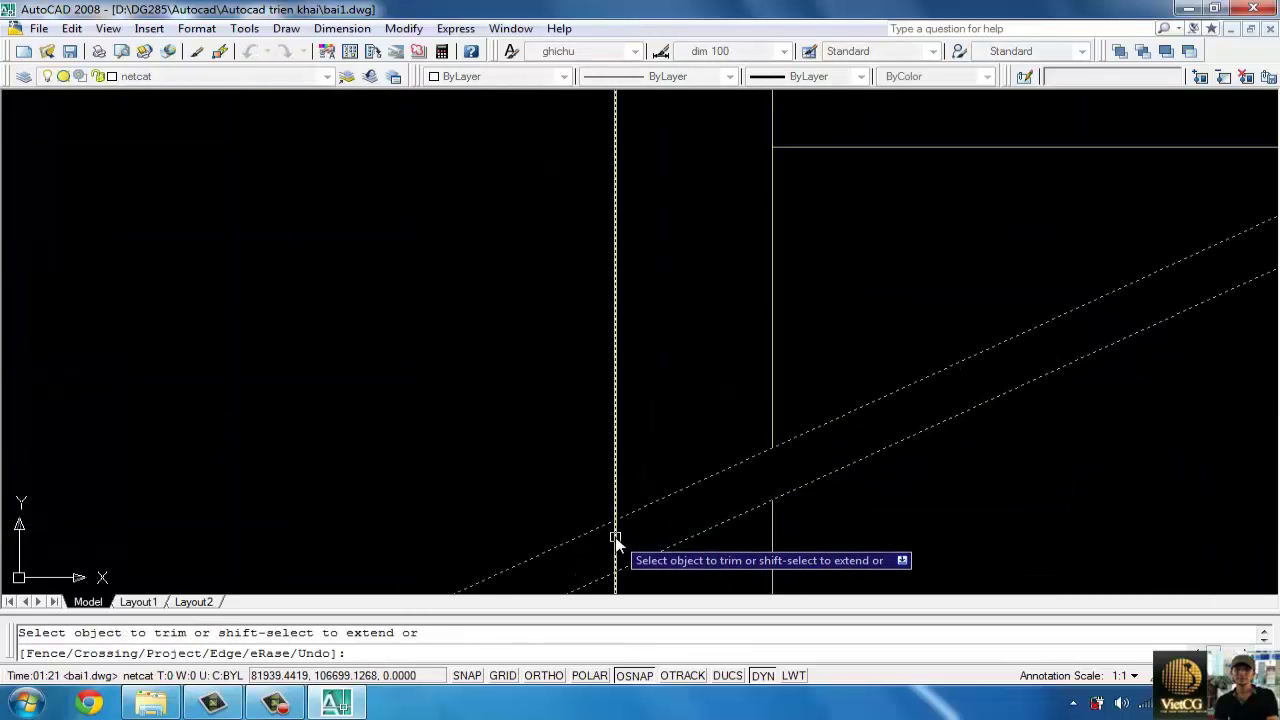
key("Return")
scroll(699, 500, "down", 3)
- Trim away the leftover horizontal line and the overlapping zigzag part
key("Return")
scroll(908, 366, "up", 3)
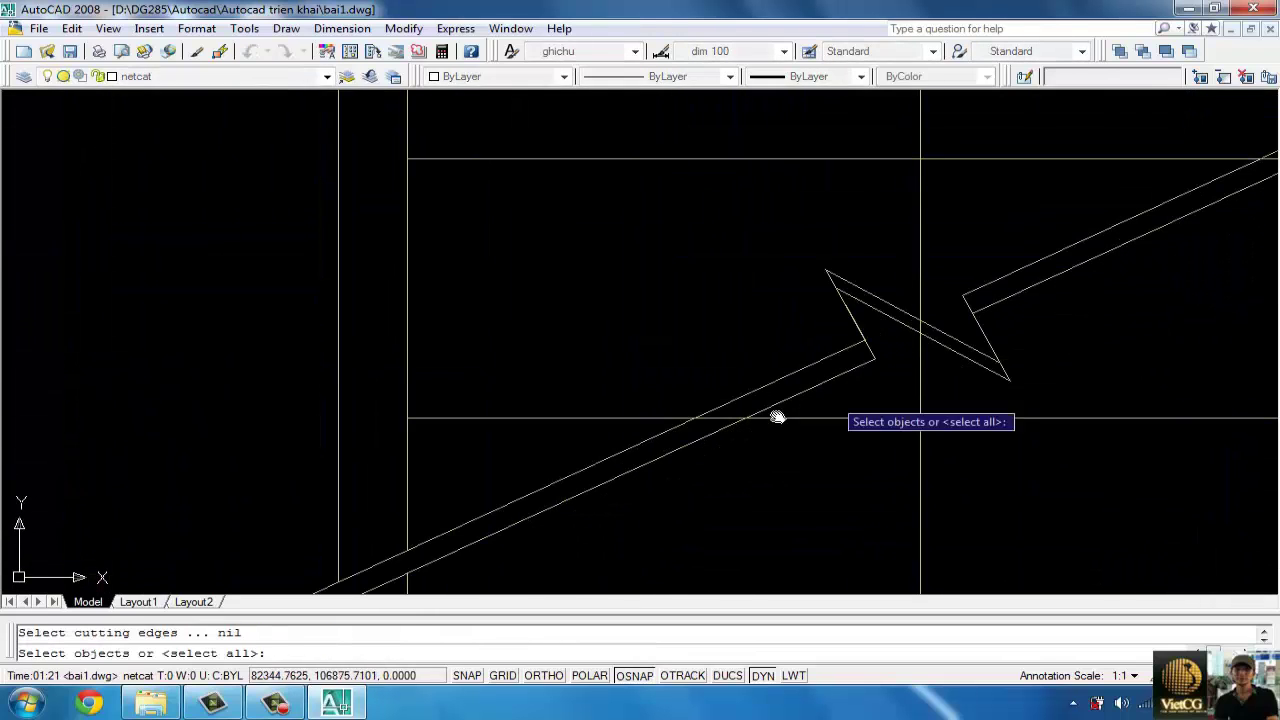
left_click(774, 417)
left_click(718, 420)
key("Return")
left_click(718, 420)
left_click(1005, 288)
scroll(975, 291, "up", 2)
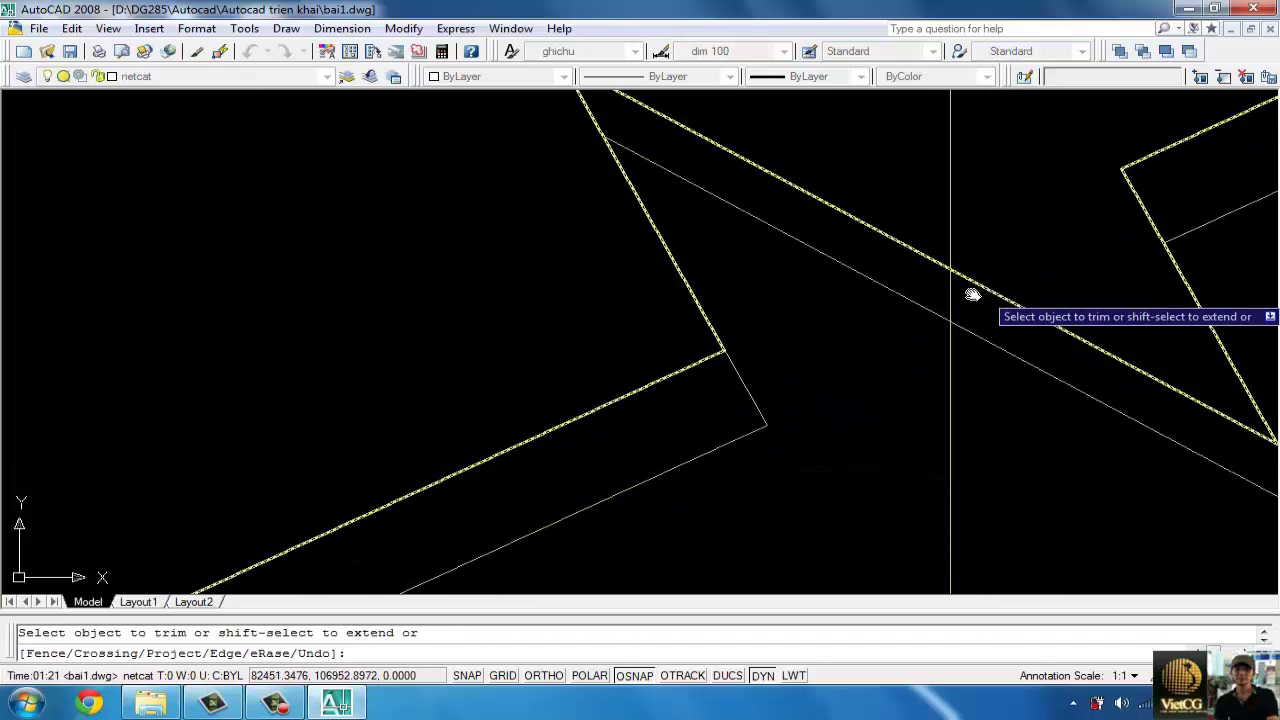
scroll(1050, 285, "down", 3)
scroll(1194, 243, "up", 3)
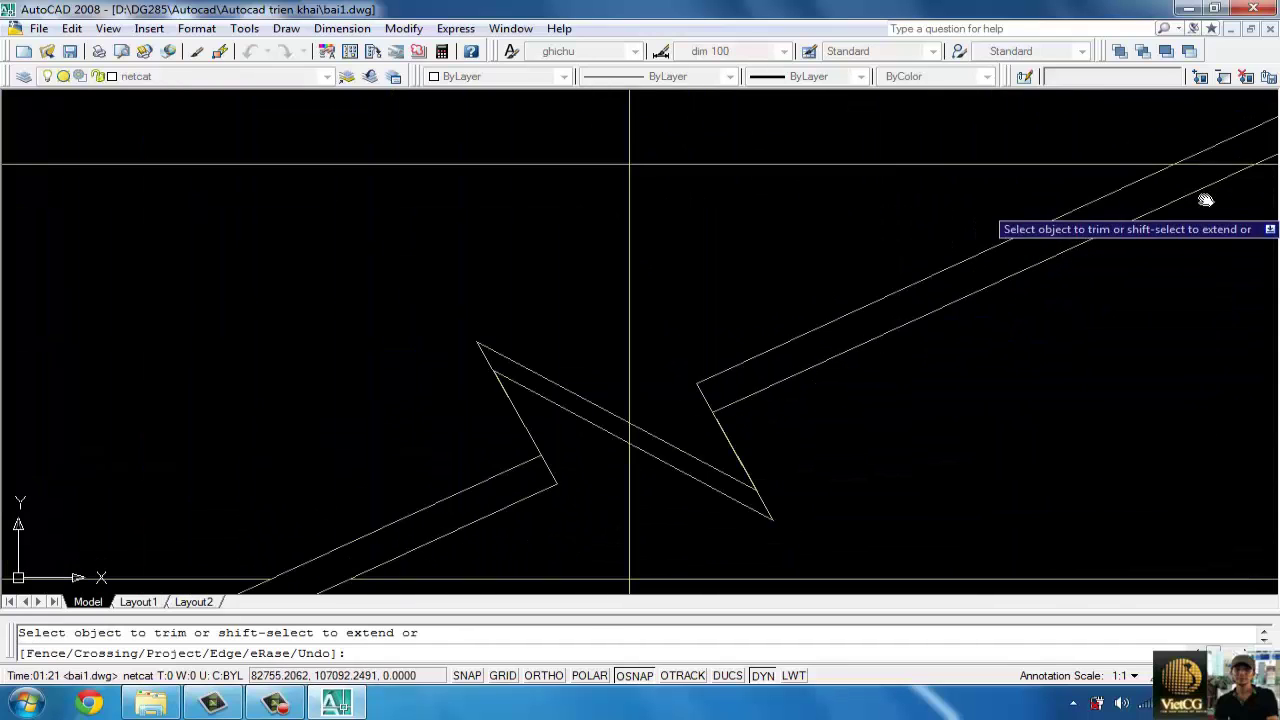
key("Return")
scroll(1208, 174, "down", 3)
scroll(1014, 240, "up", 2)
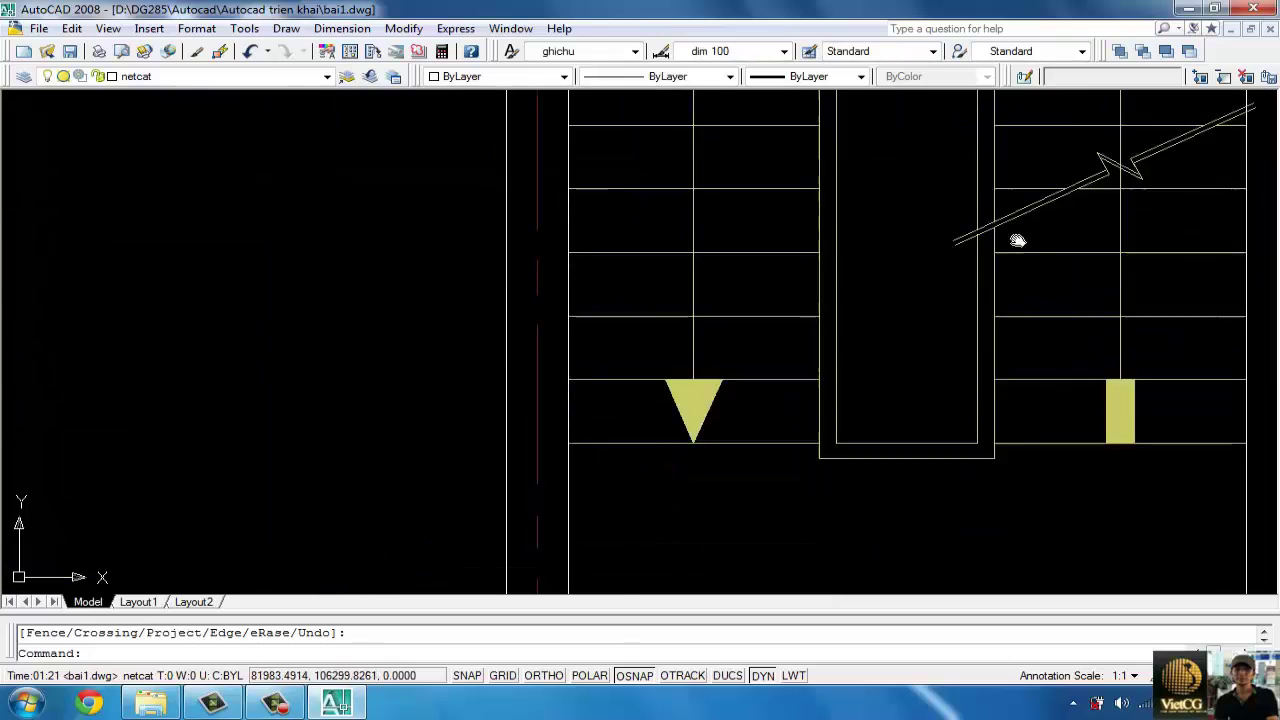
scroll(1023, 354, "up", 1)
- Draw a circle of radius 60 at the stair well corner
type("ci")
key("Return")
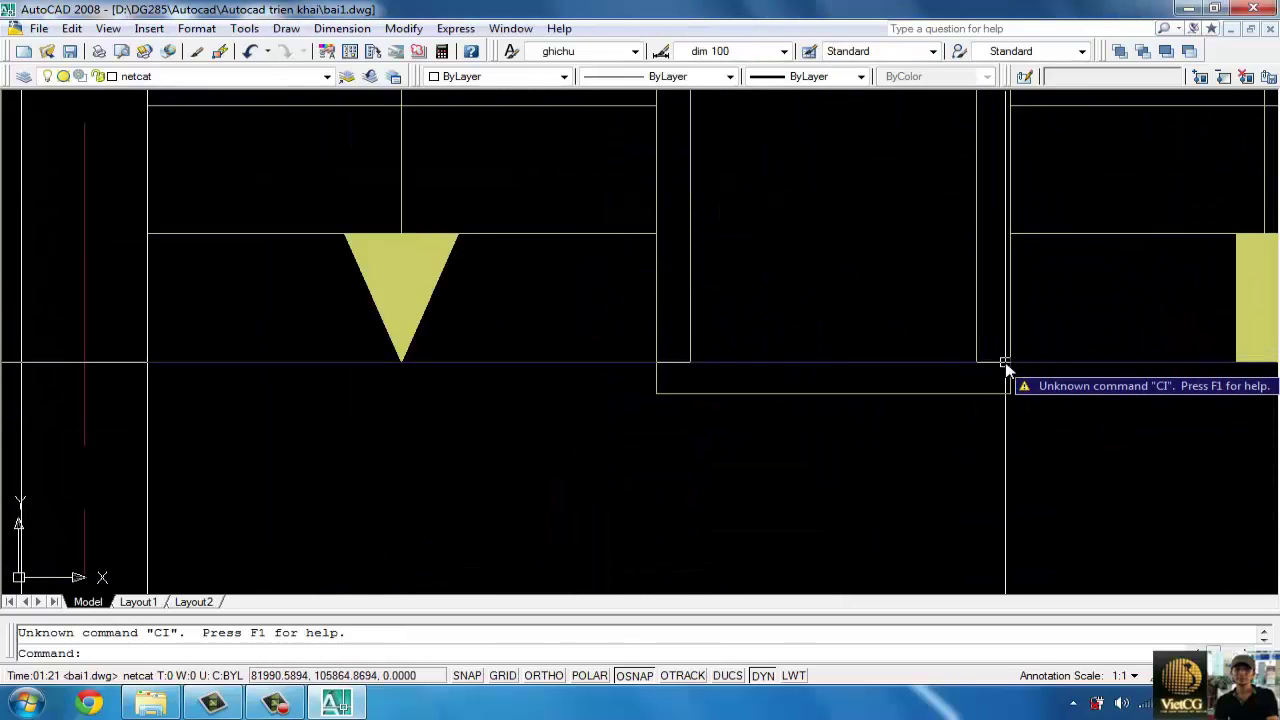
type("ci")
key("Return")
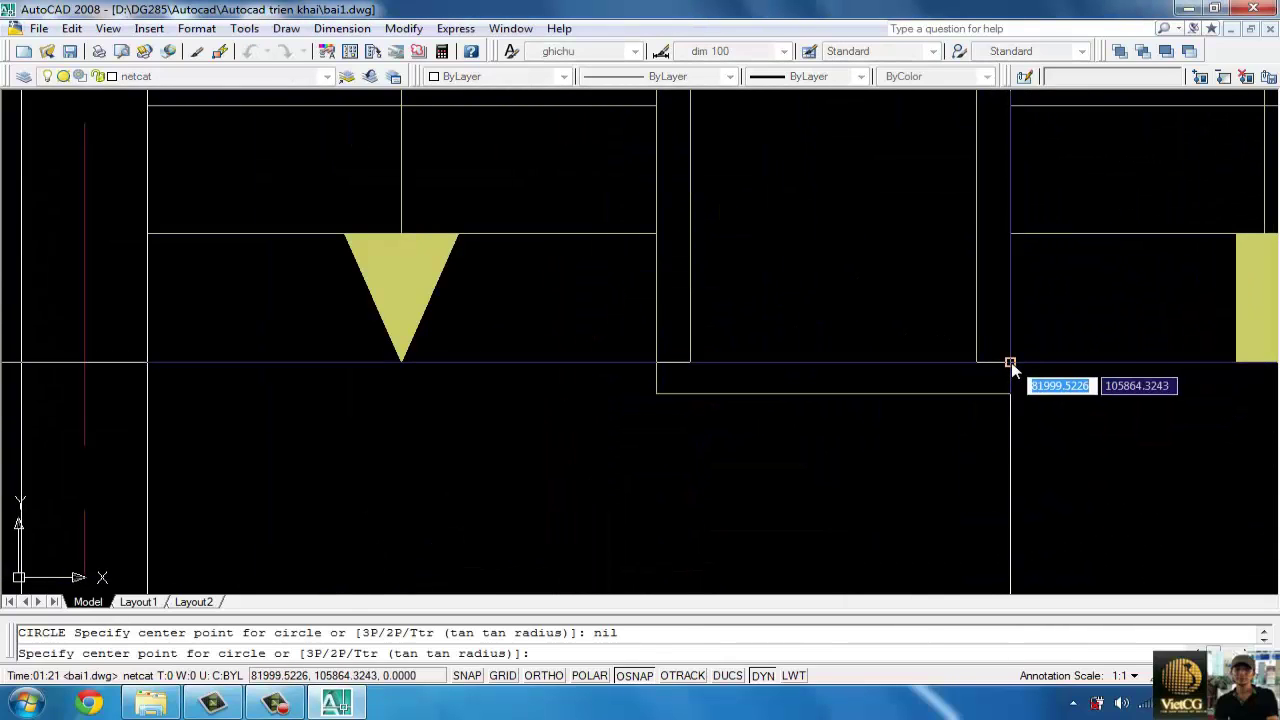
left_click(1012, 361)
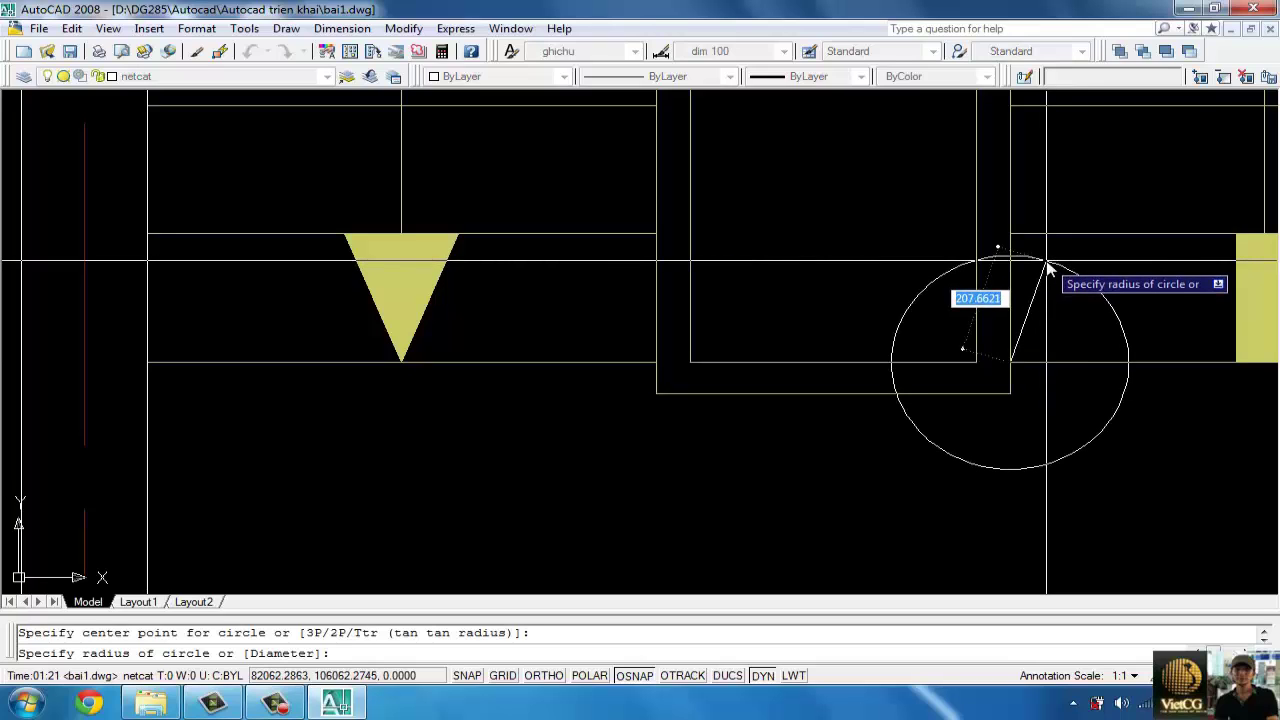
type("60")
key("Return")
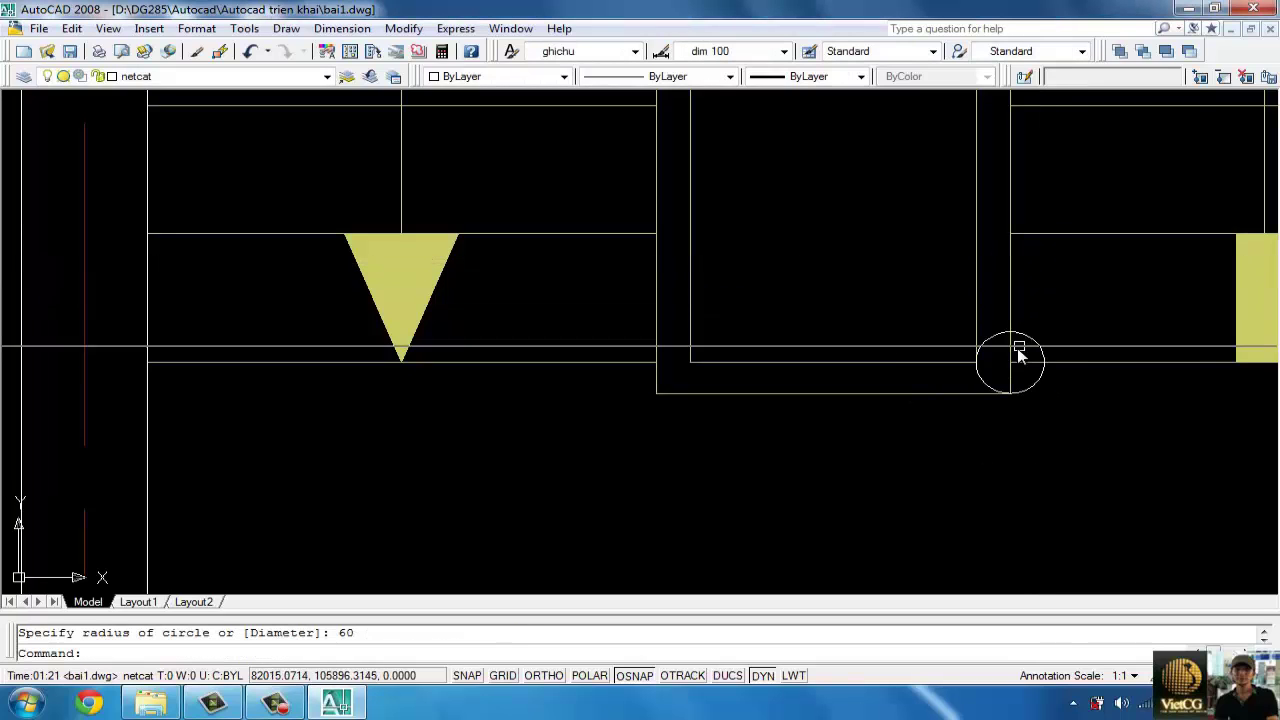
- Move the circle to the midpoint between two corner points
type("m")
key("Return")
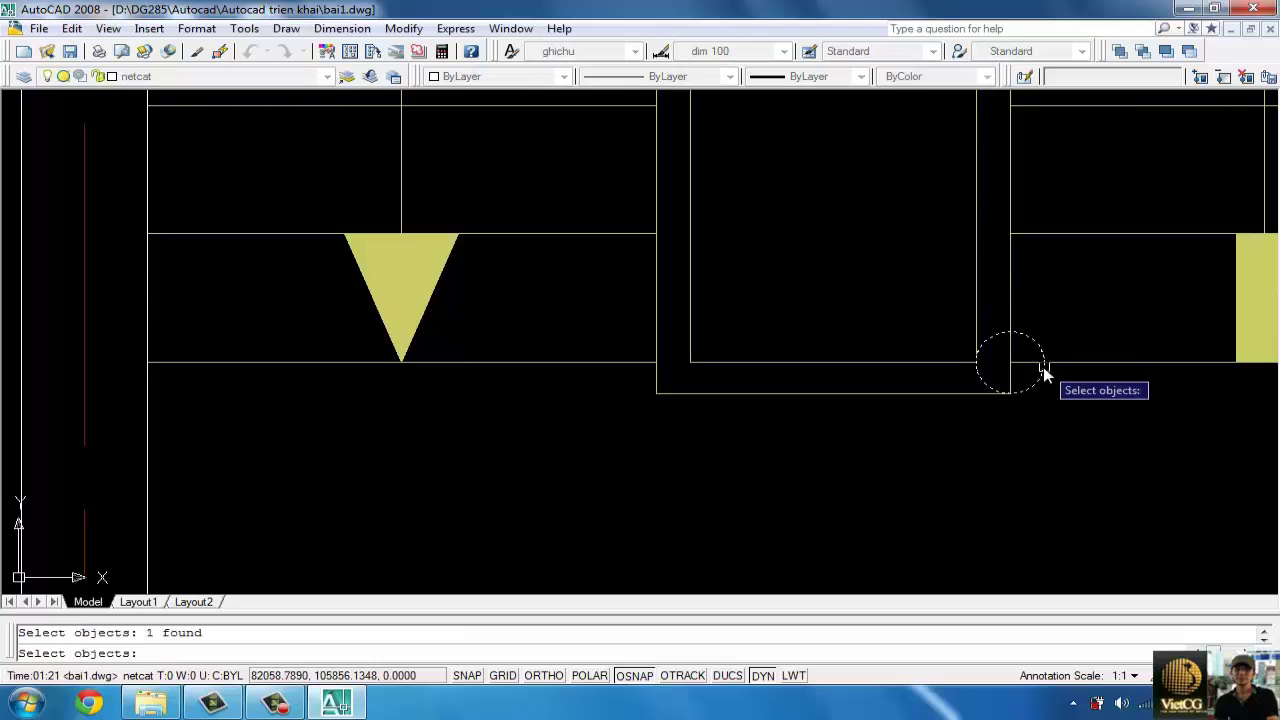
key("Return")
left_click(1009, 363)
right_click(977, 366, "shift")
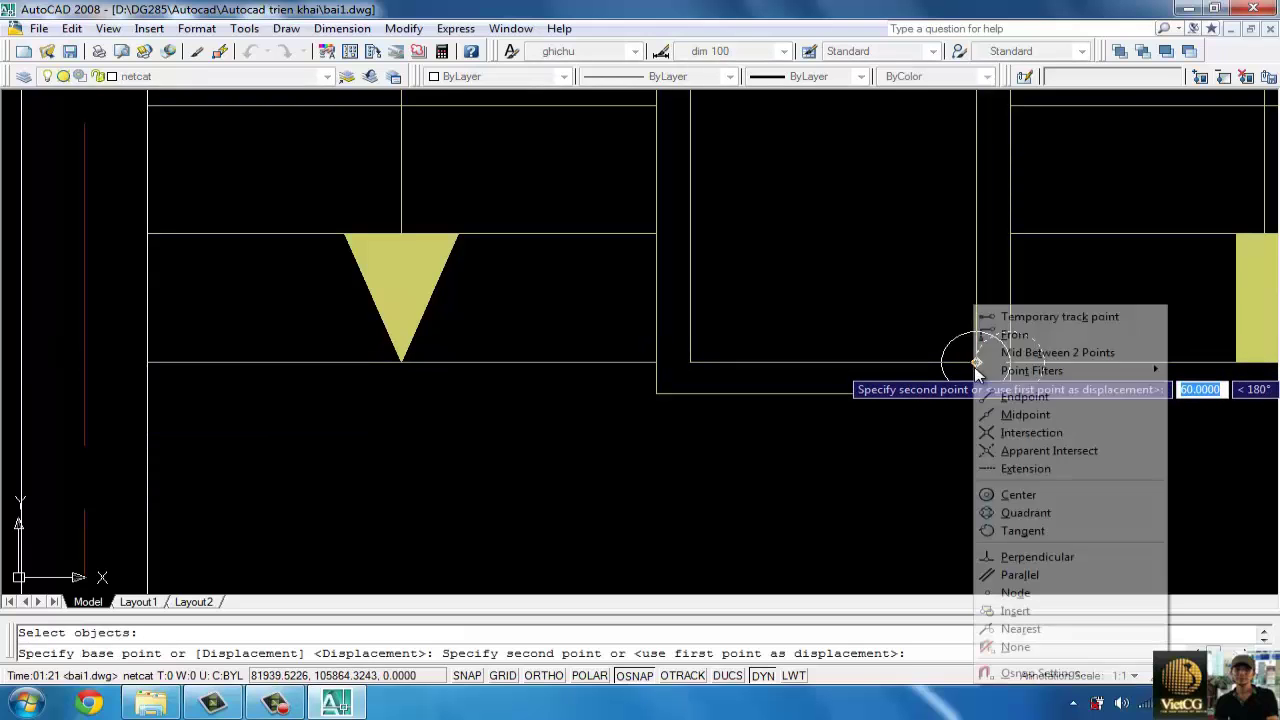
left_click(1045, 352)
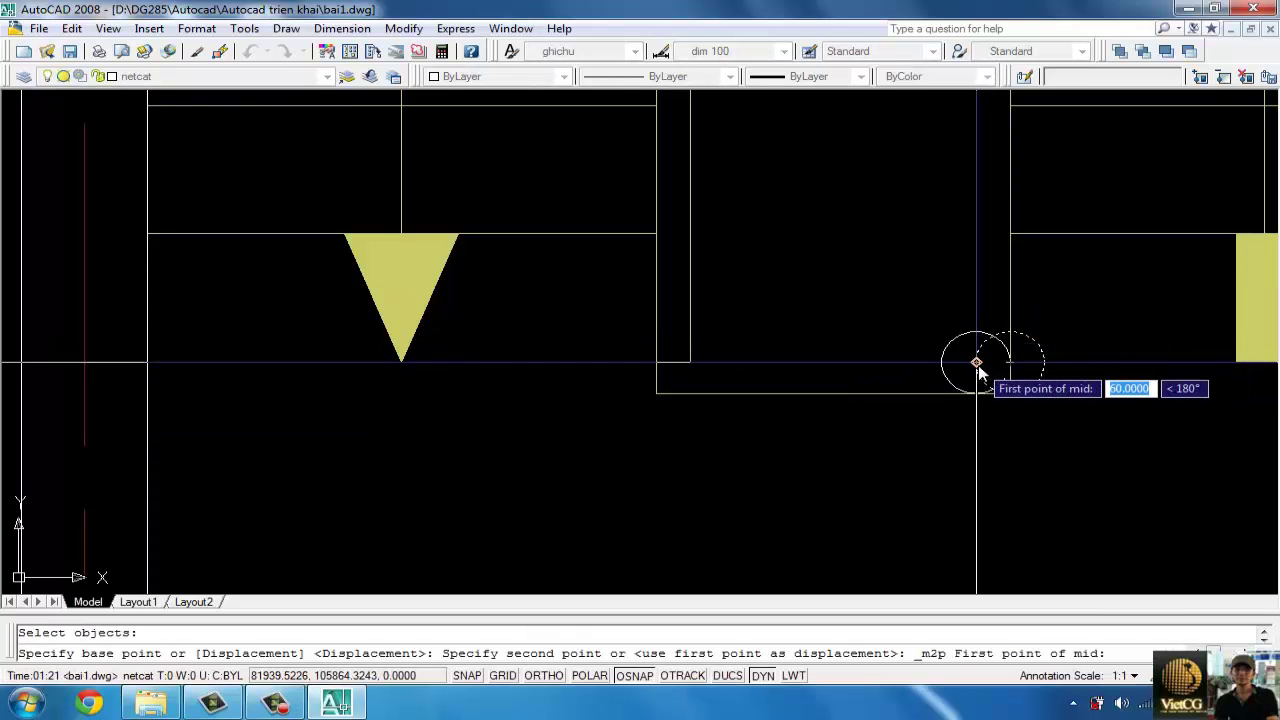
left_click(977, 364)
left_click(950, 396)
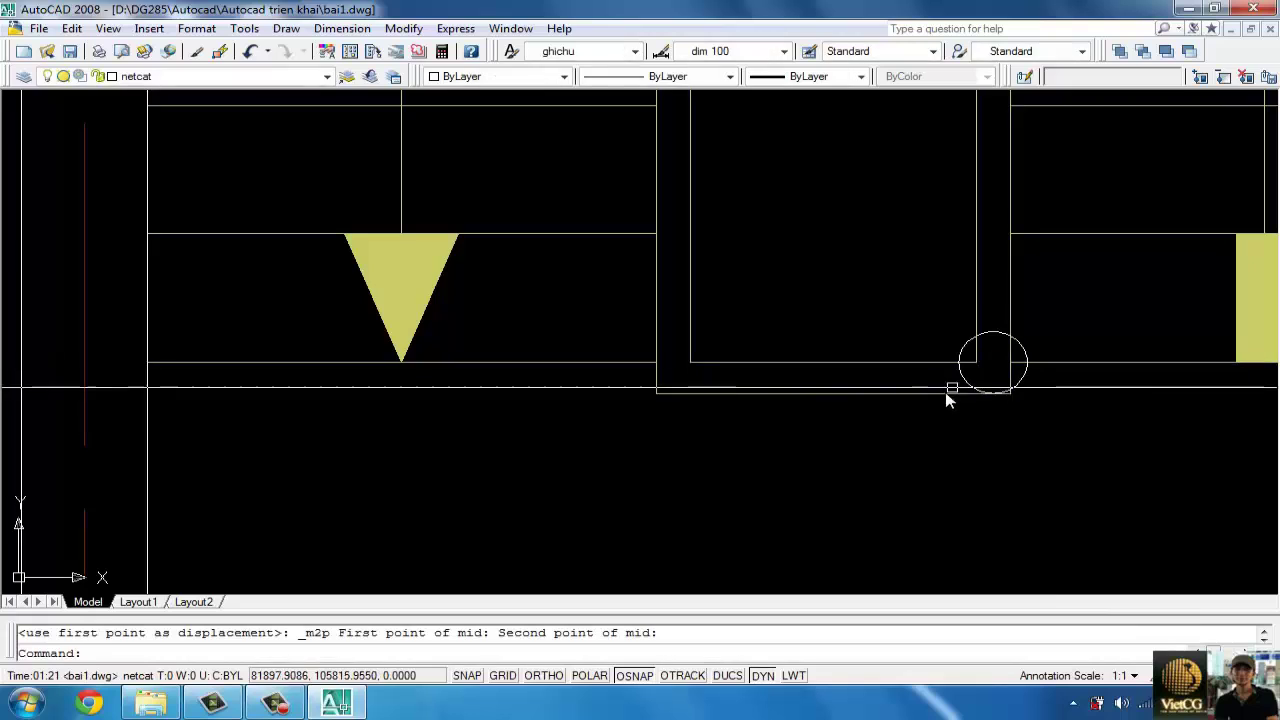
- Fillet the two rail lines into a curved rail end
type("f")
key("Return")
left_click(1057, 364)
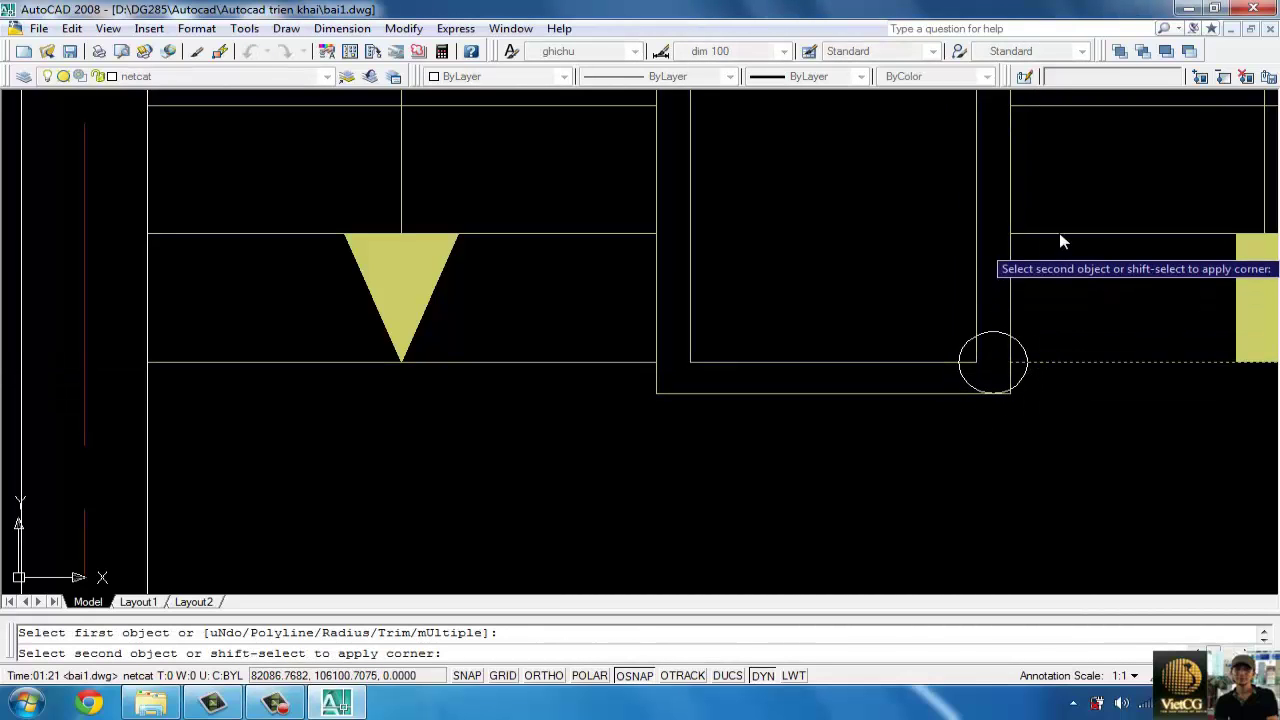
left_click(1058, 234)
key("Return")
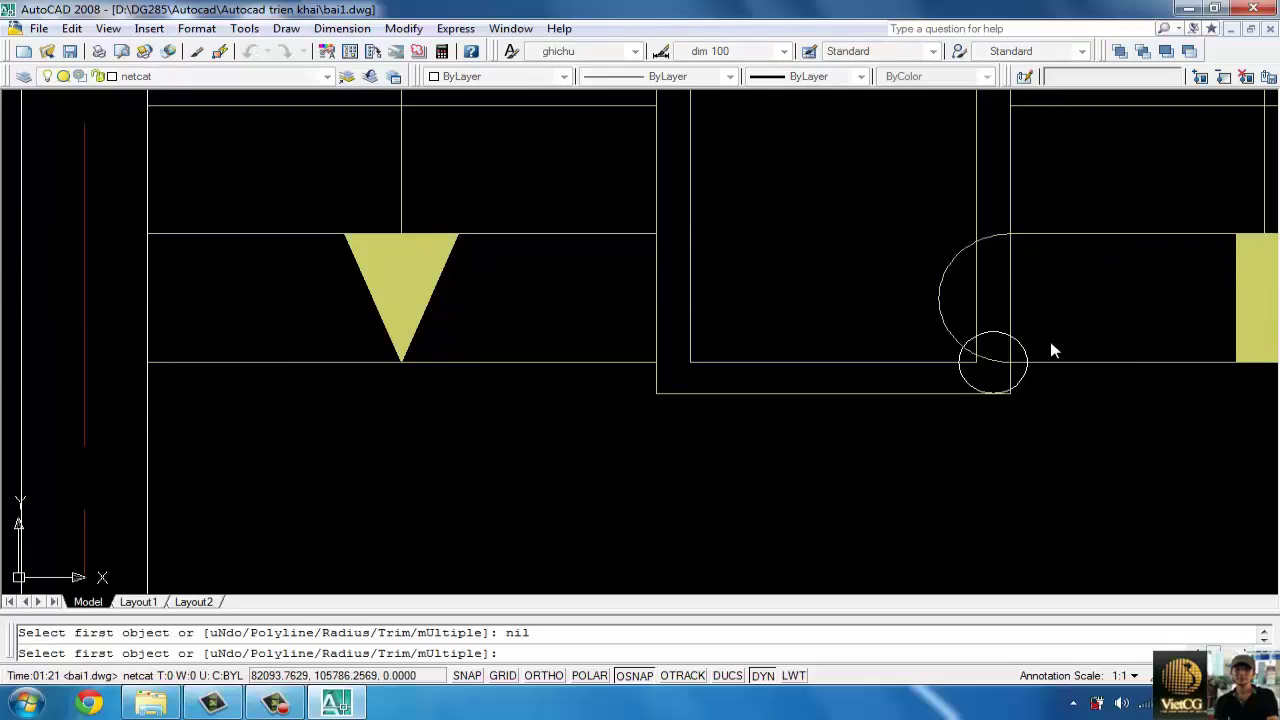
key("Escape")
- Trim the two line pieces inside the circle, using the circle as cutting edge
type("tr")
key("Return")
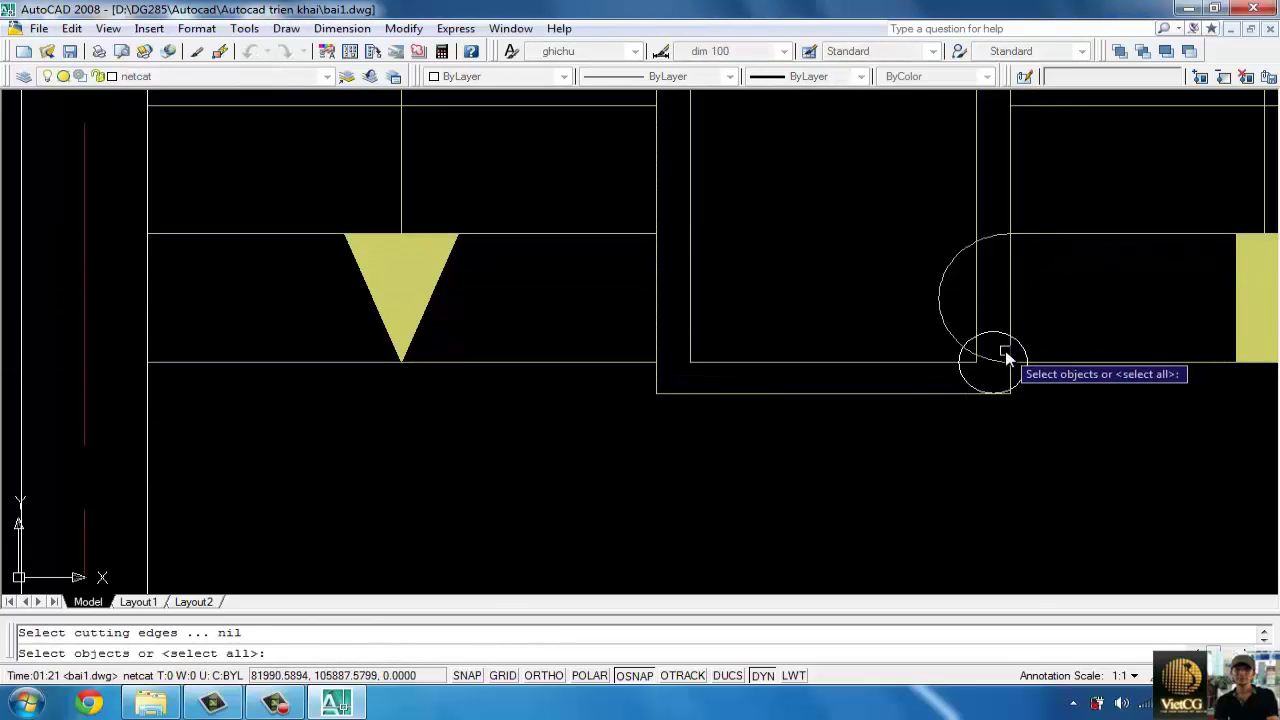
scroll(1005, 355, "up", 5)
left_click(1036, 348)
key("Return")
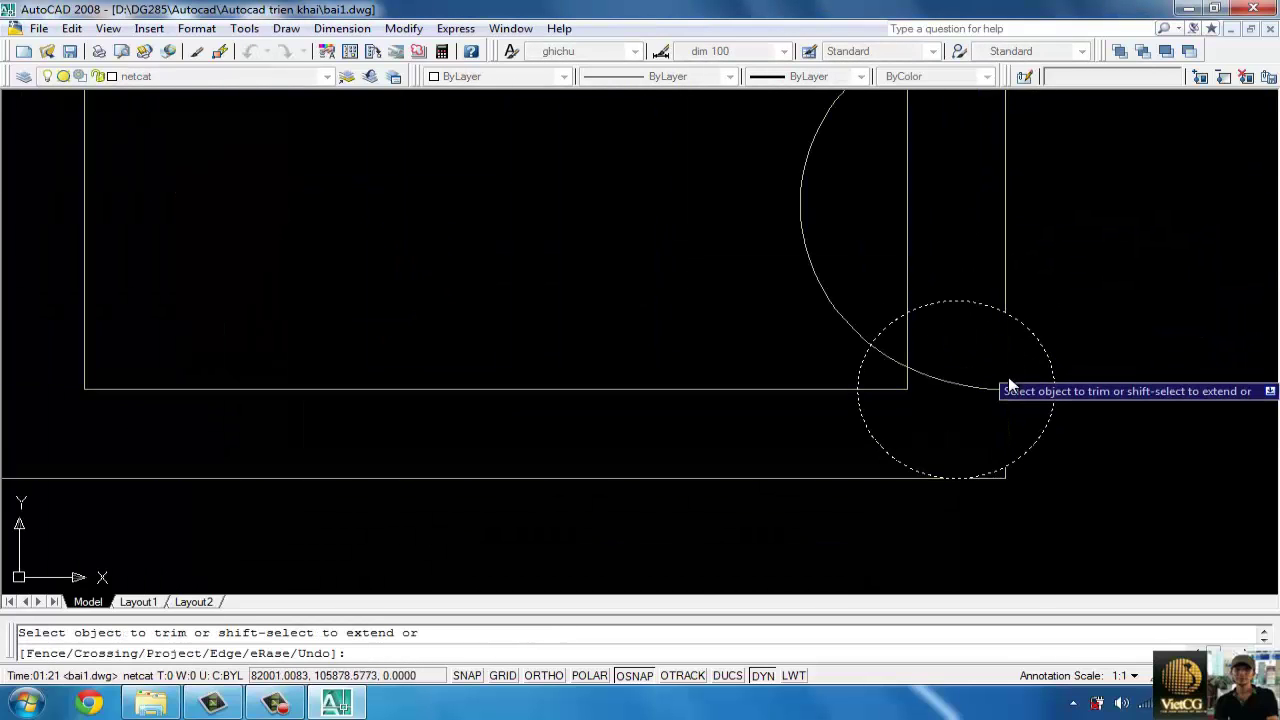
left_click(1006, 385)
left_click(904, 389)
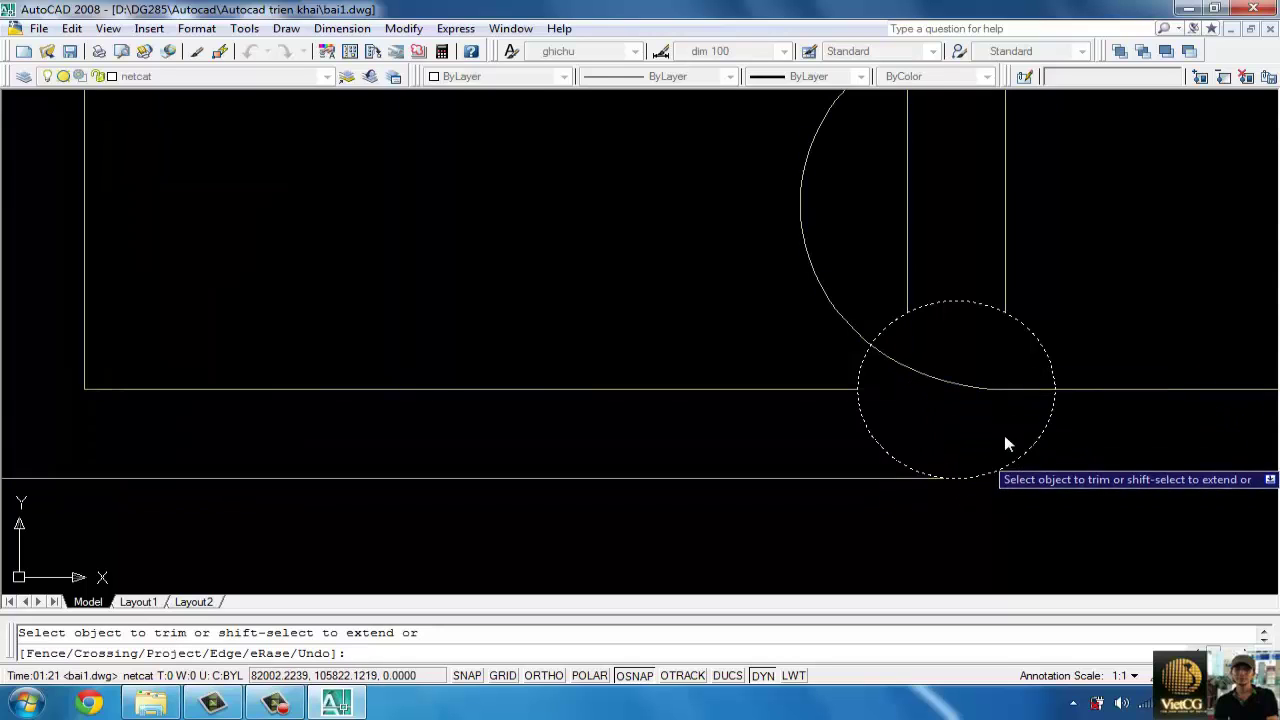
scroll(1009, 413, "down", 2)
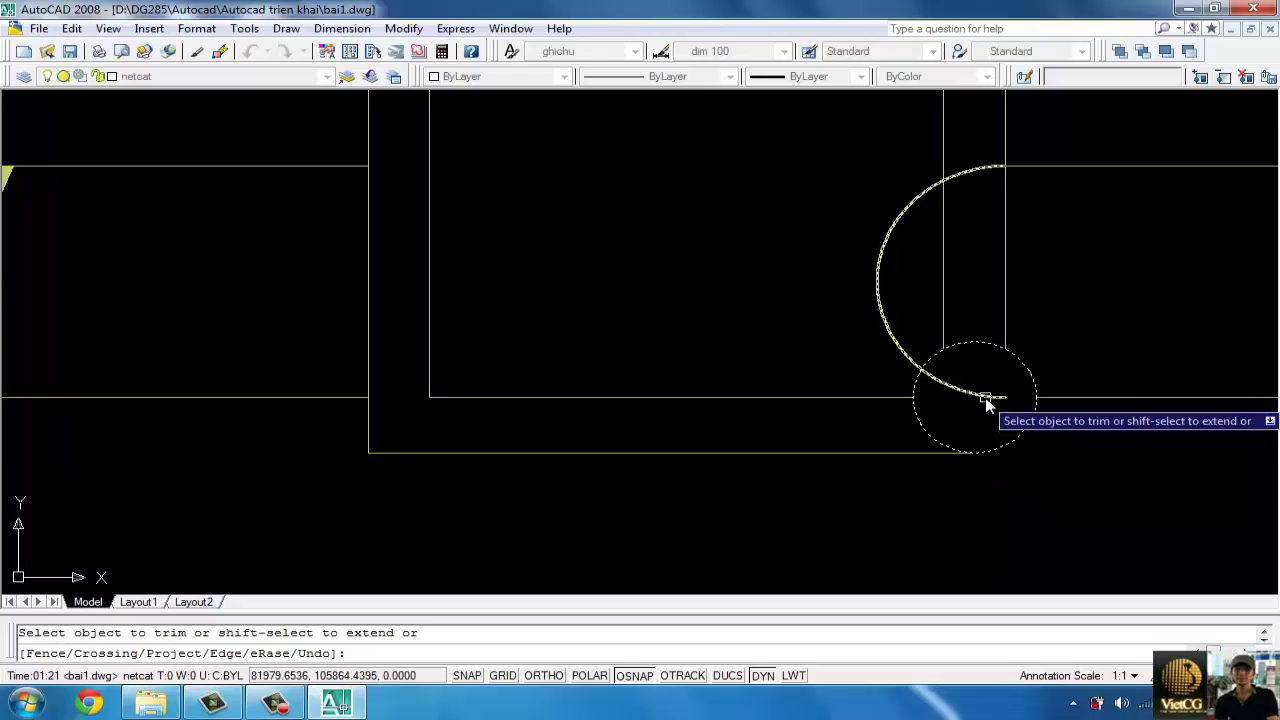
key("Return")
- Trim the vertical line below the circle with all objects as cutting edges
scroll(1007, 410, "down", 3)
key("Return")
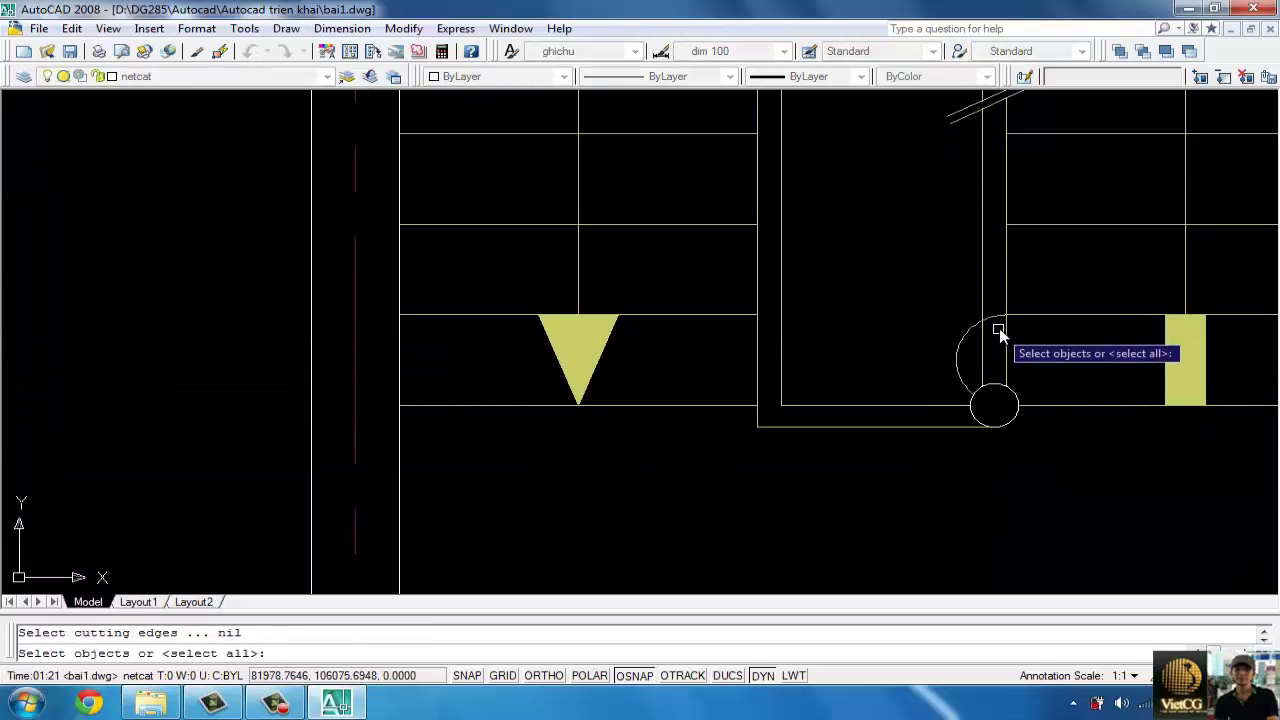
key("Return")
scroll(1000, 322, "up", 2)
left_click(998, 321)
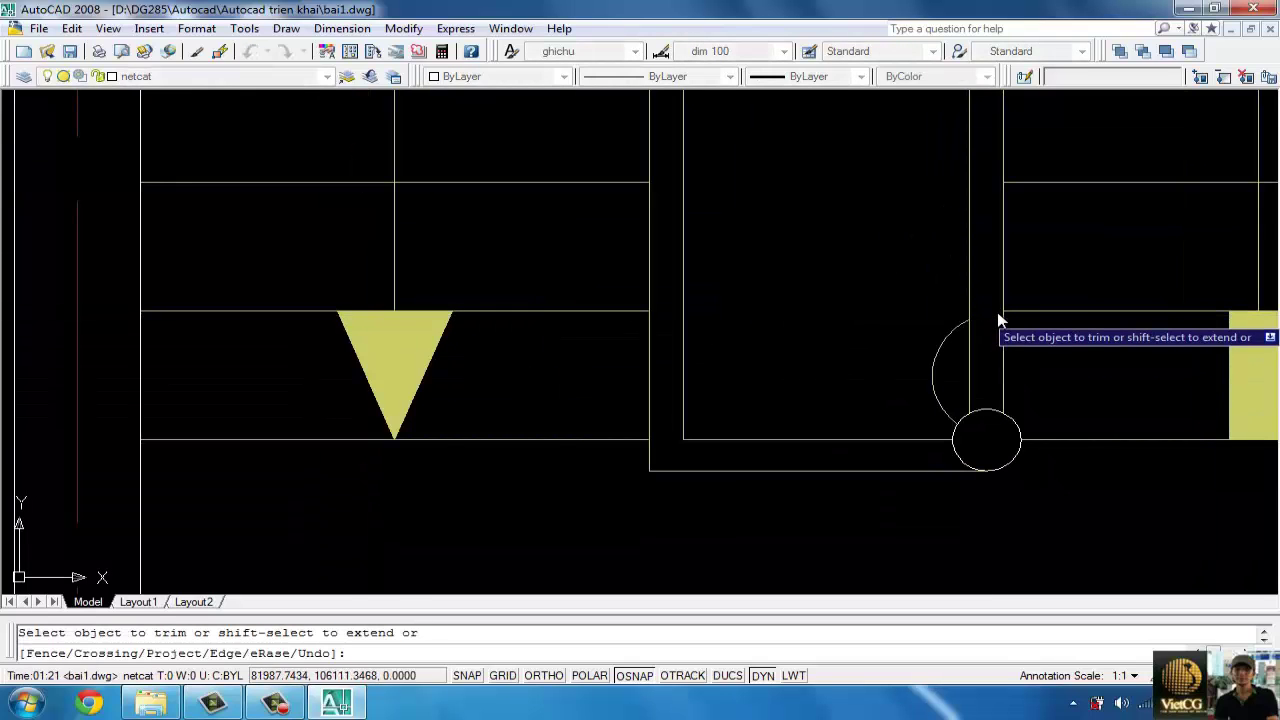
key("Escape")
scroll(1005, 385, "down", 4)
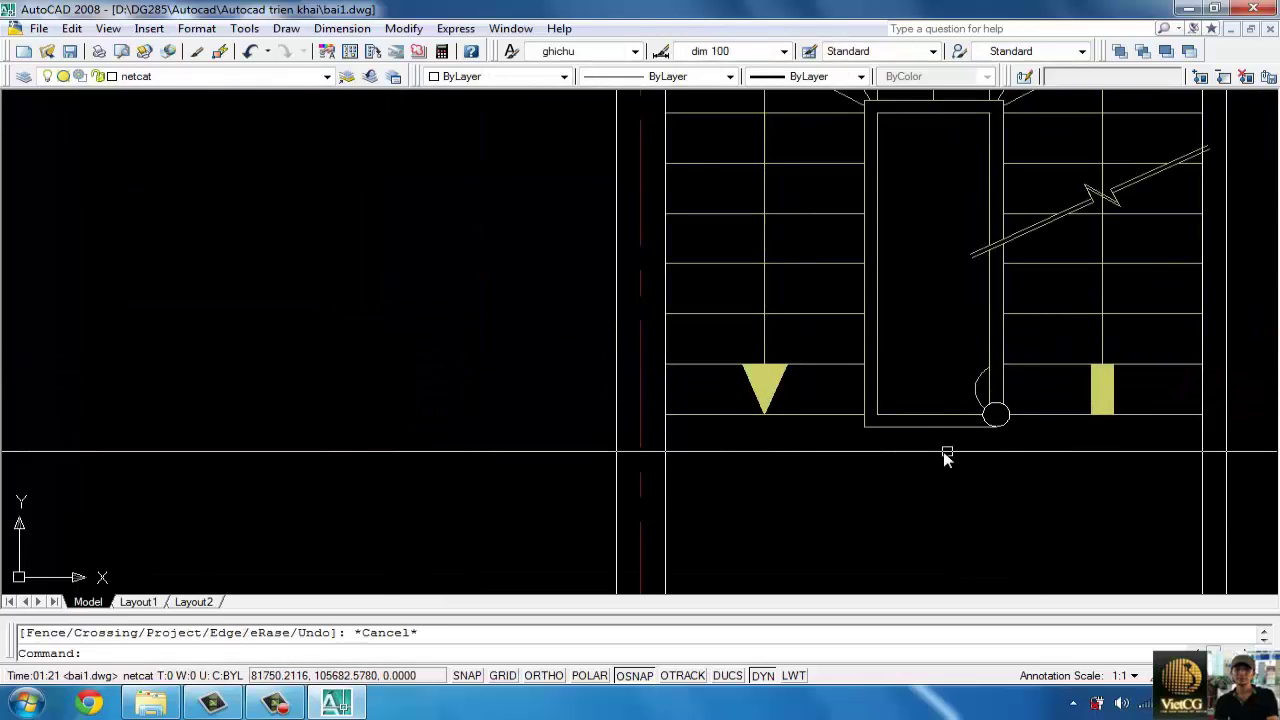
left_click(947, 455)
- Select the upper flight, winder and right-hand stair lines and put them on layer netkhuat
left_click(797, 230)
left_click(946, 196)
middle_click_drag(946, 196, 921, 393)
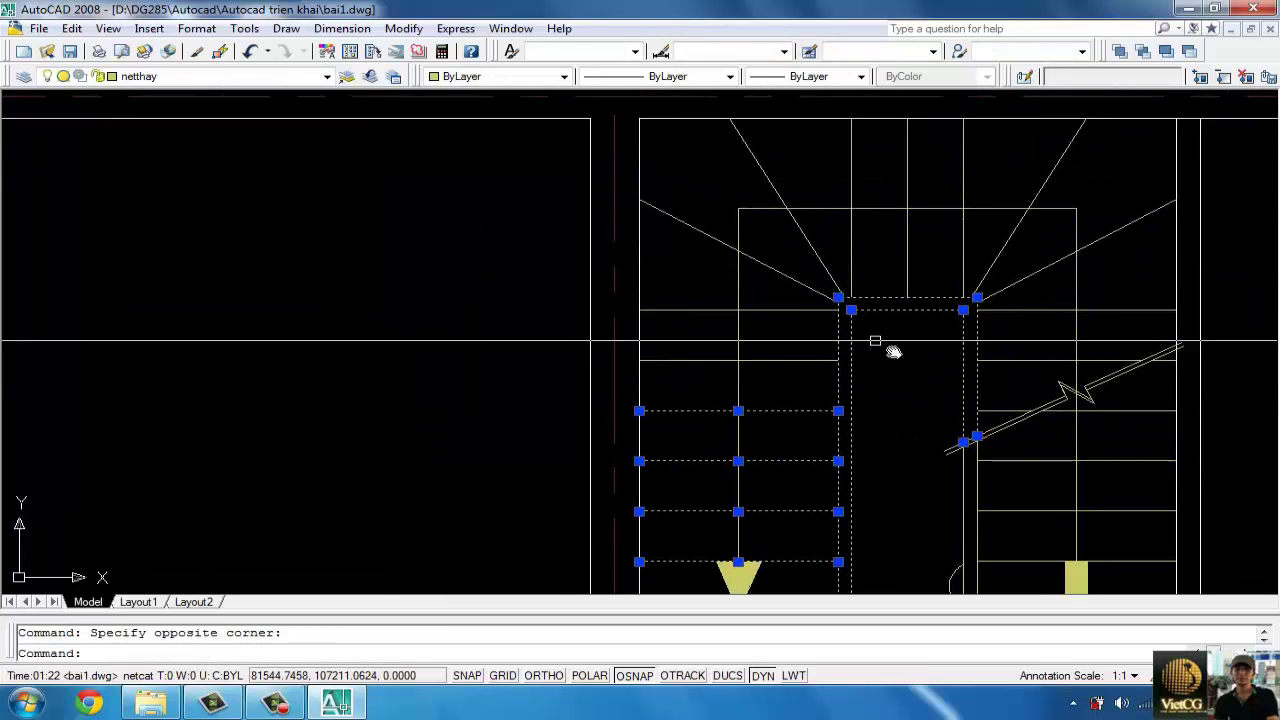
left_click(818, 300)
left_click(871, 406)
left_click(789, 277)
left_click(983, 232)
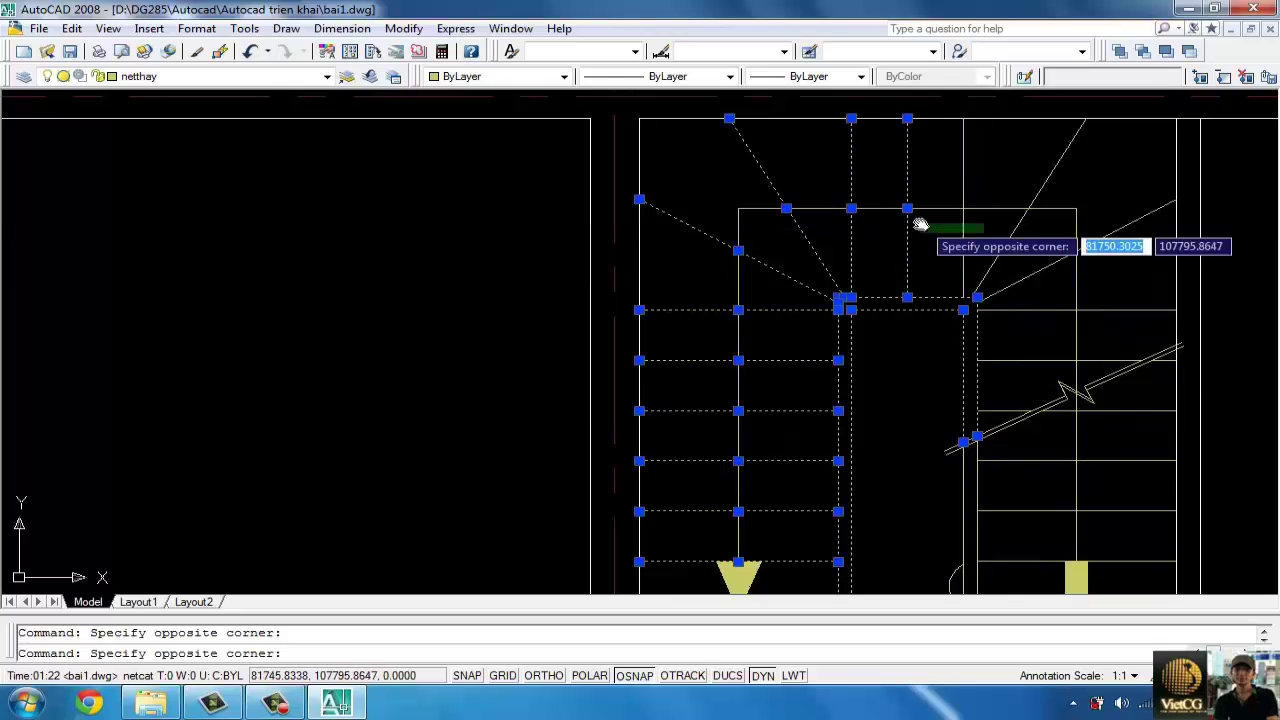
left_click(920, 224)
left_click(1012, 407)
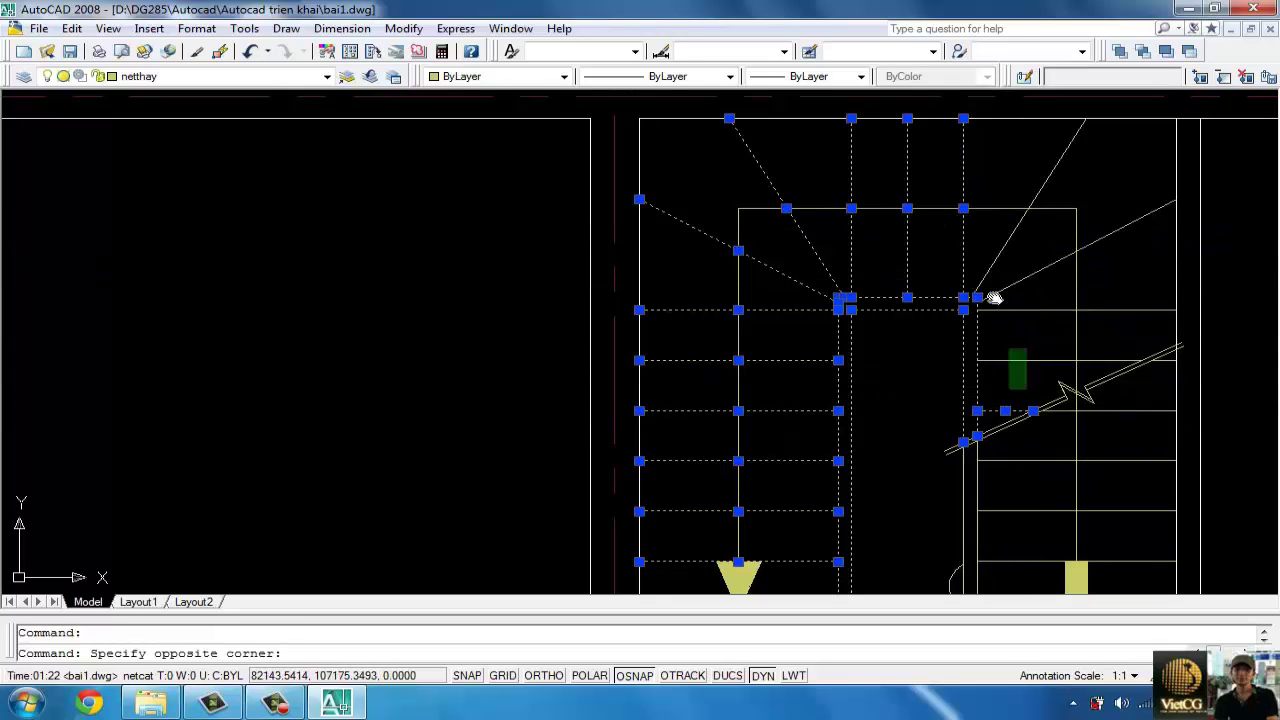
left_click(1140, 308)
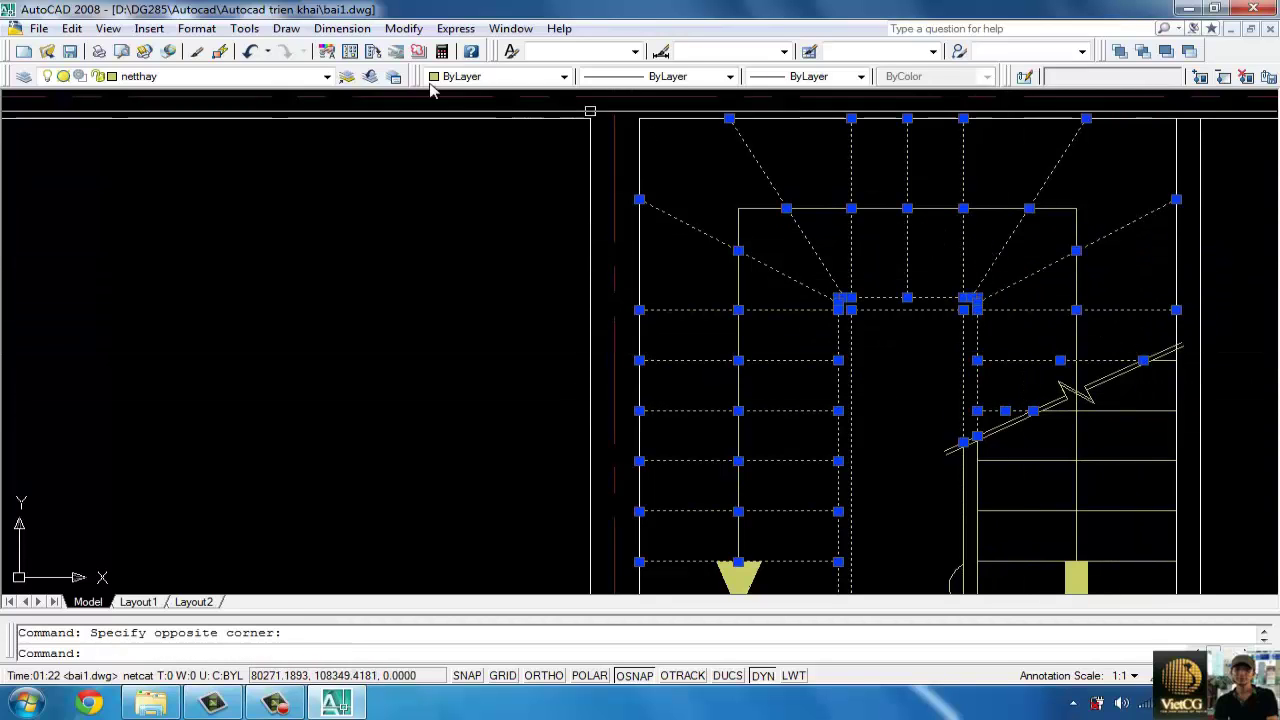
left_click(327, 78)
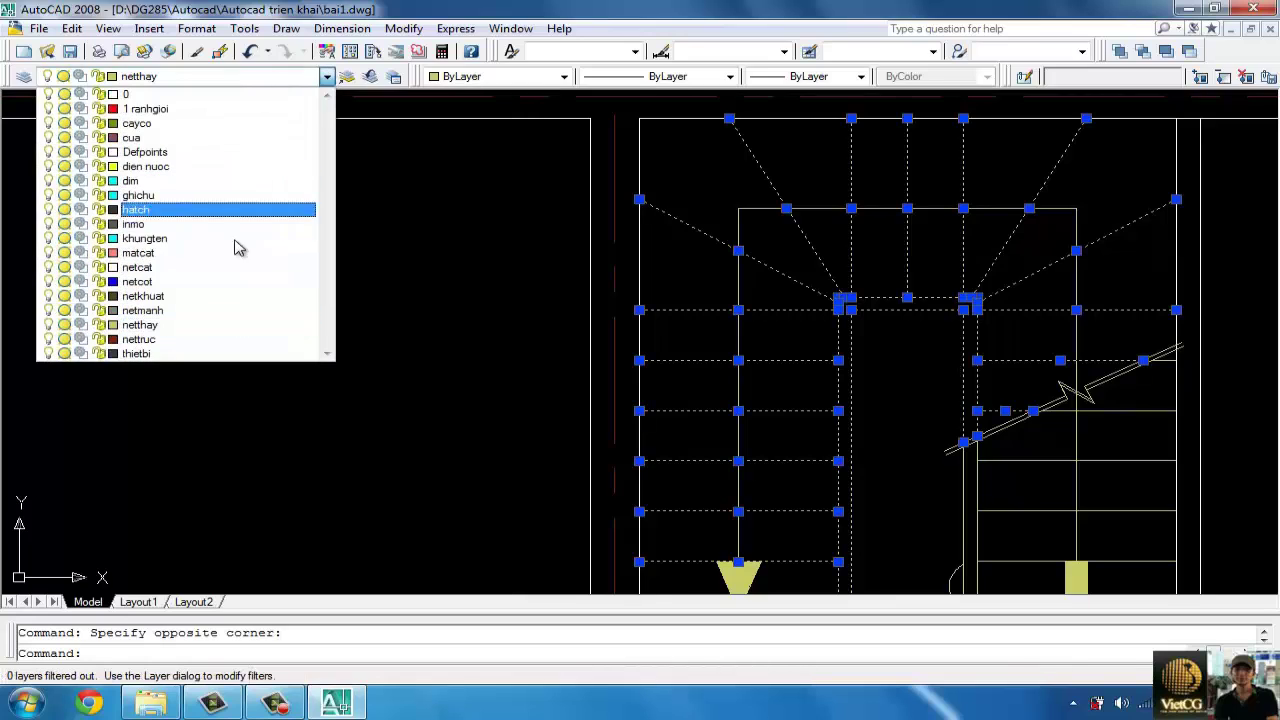
left_click(176, 300)
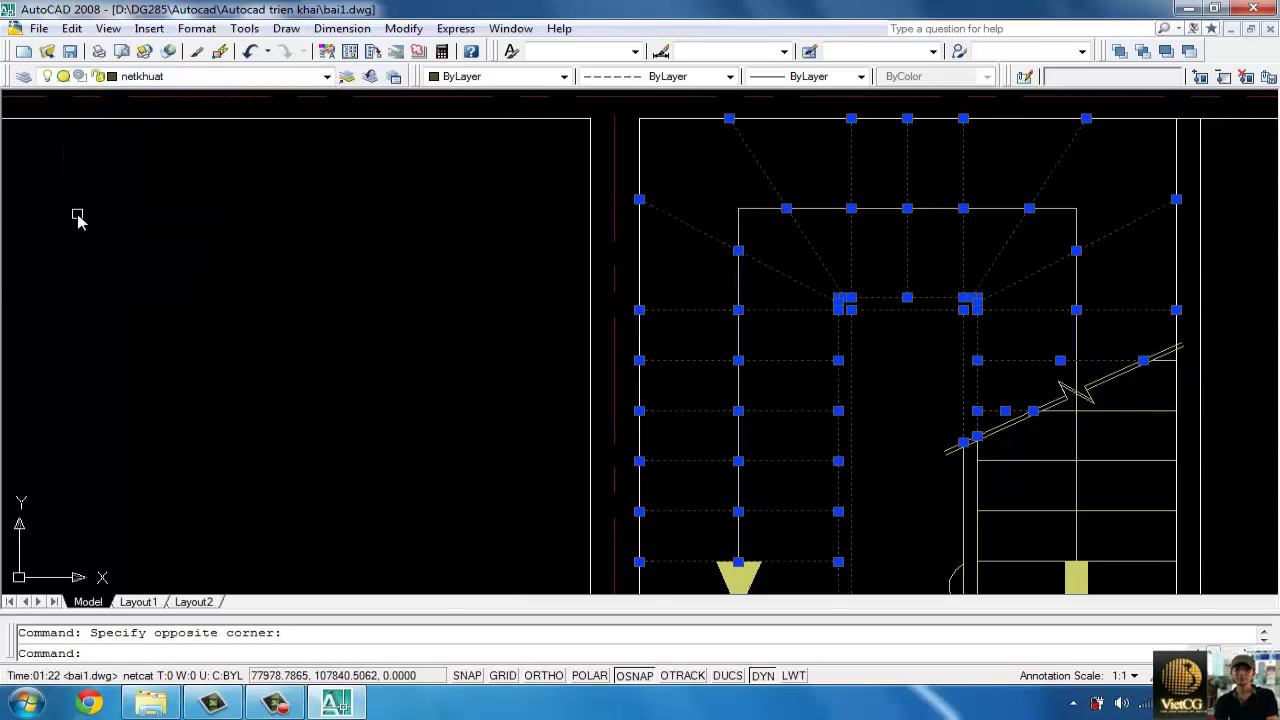
- Set the selected lines' linetype scale to 500 in Properties
key("ctrl+1")
left_click(175, 229)
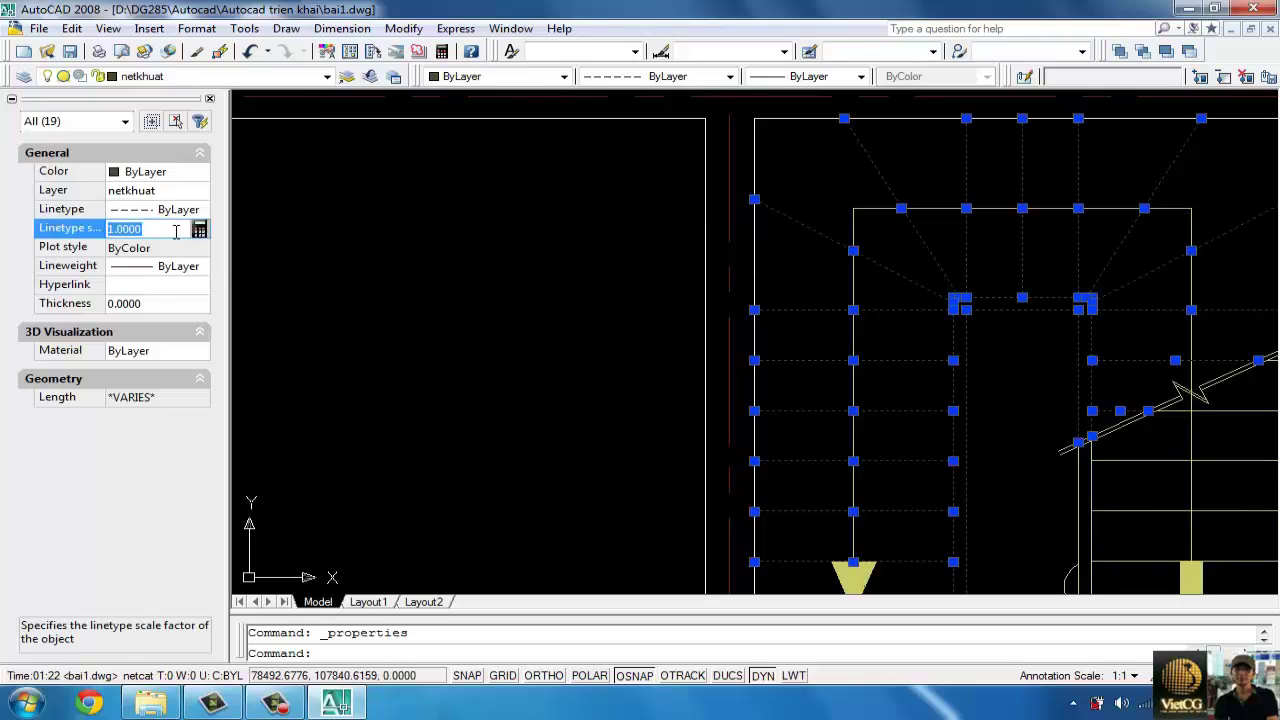
type("500.0000")
key("Escape")
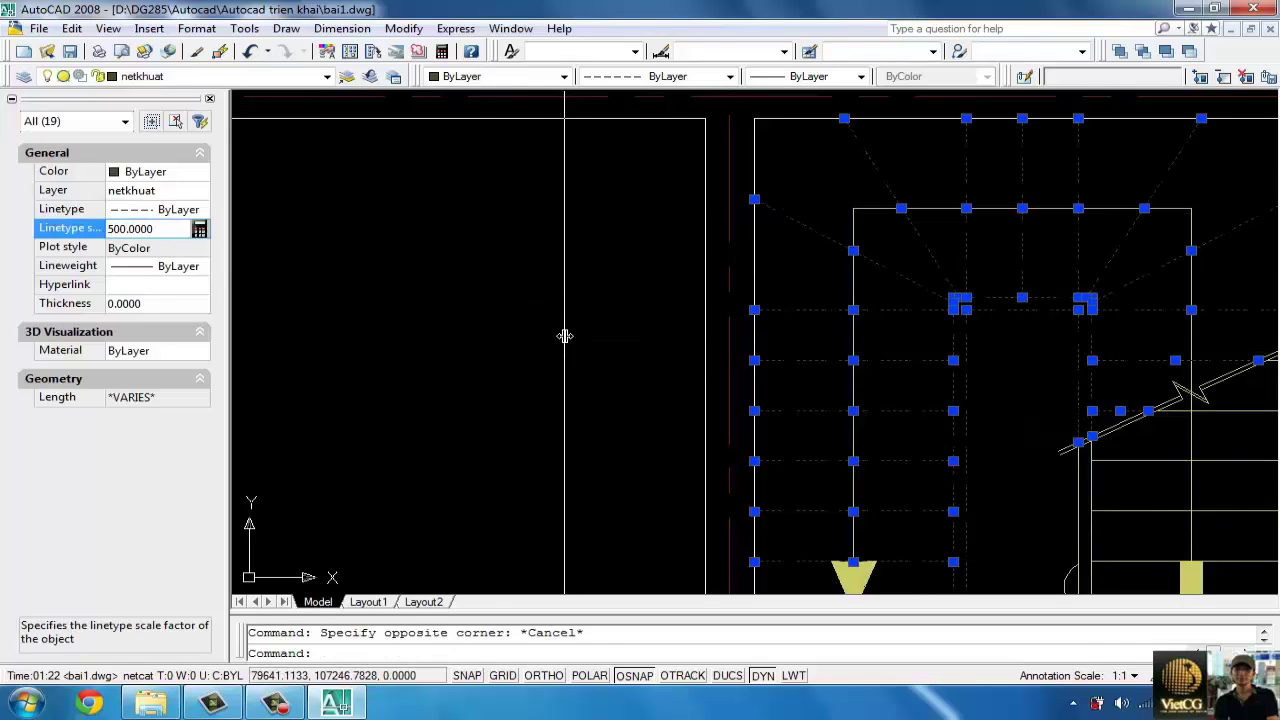
scroll(711, 406, "down", 5)
scroll(520, 328, "up", 4)
middle_click_drag(520, 328, 633, 328)
scroll(678, 352, "up", 3)
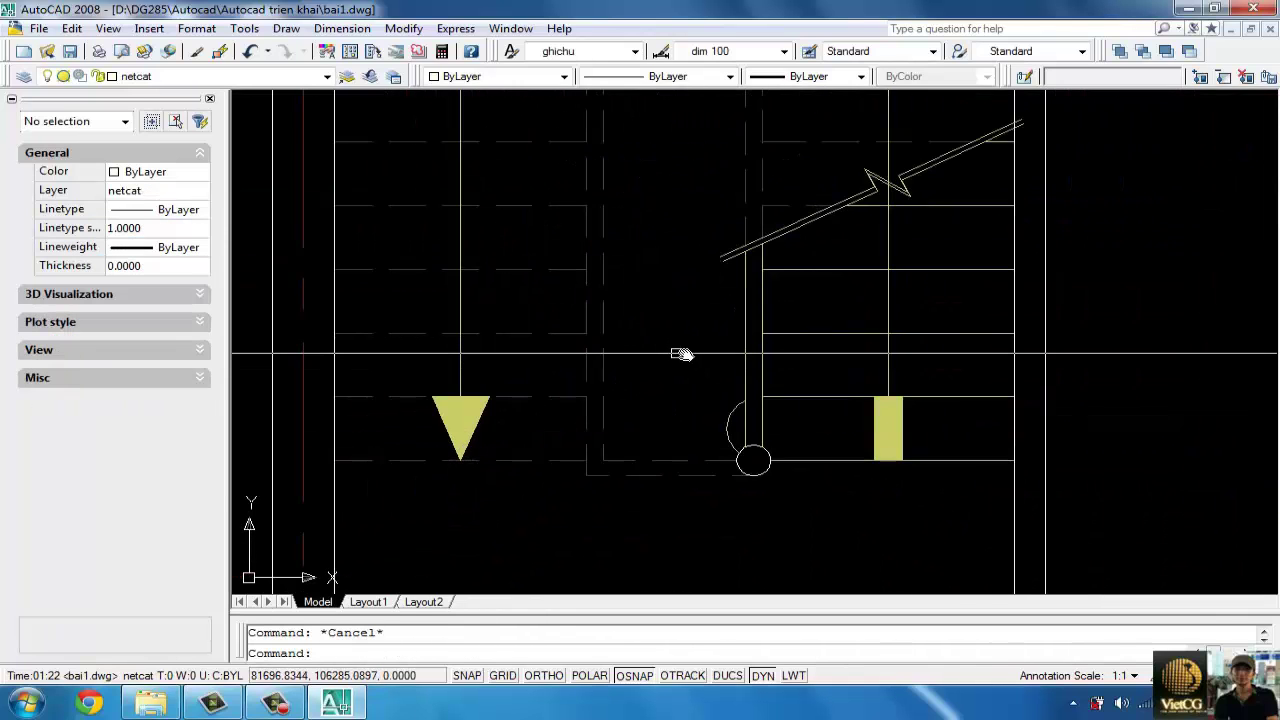
scroll(708, 363, "down", 2)
- Run MA (Match Properties) with the arrow leader as the source object
type("ma")
key("Return")
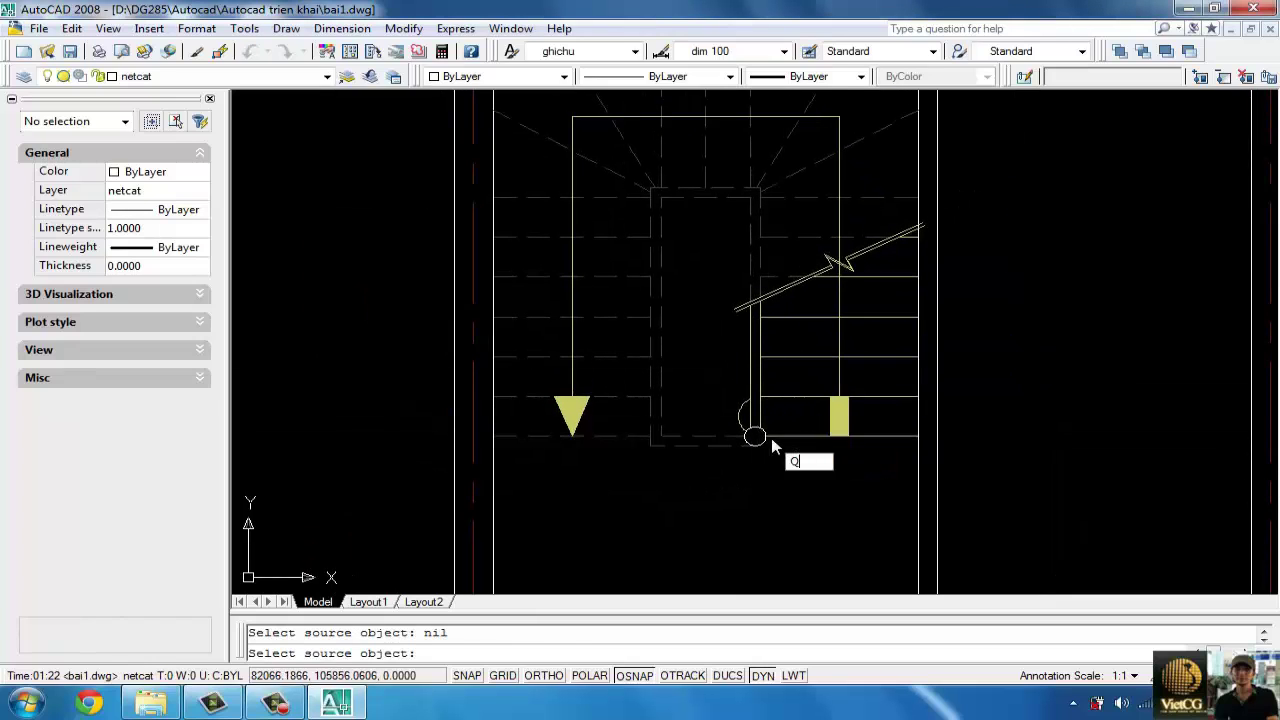
left_click(788, 443)
key("Return")
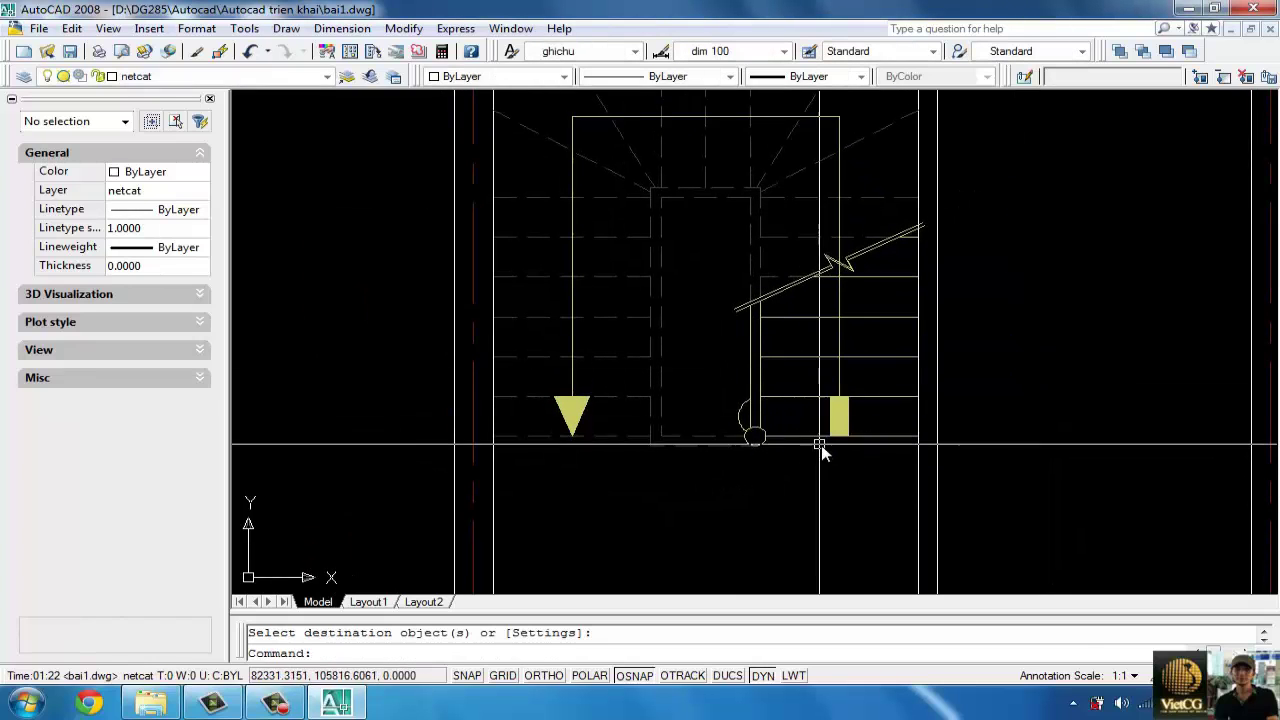